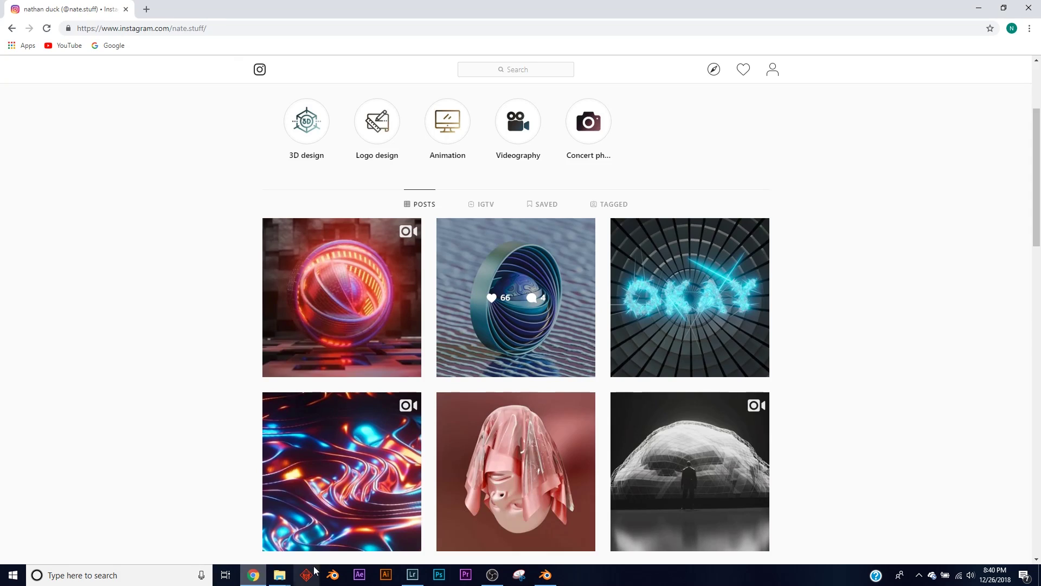
# - View the post with the blue nested rings as a reference and switch to Blender
pyautogui.click(532, 303)
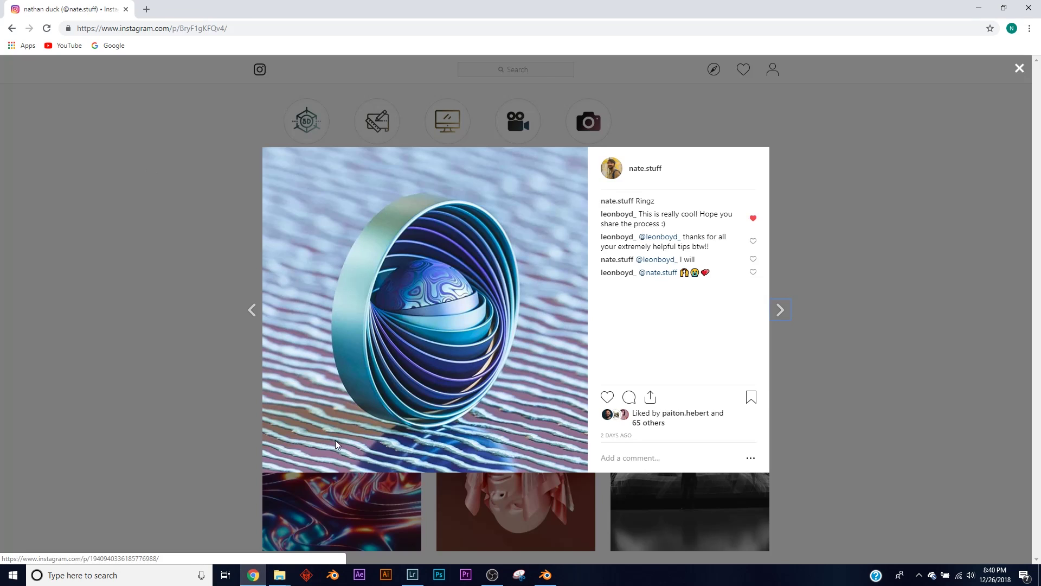
pyautogui.click(977, 9)
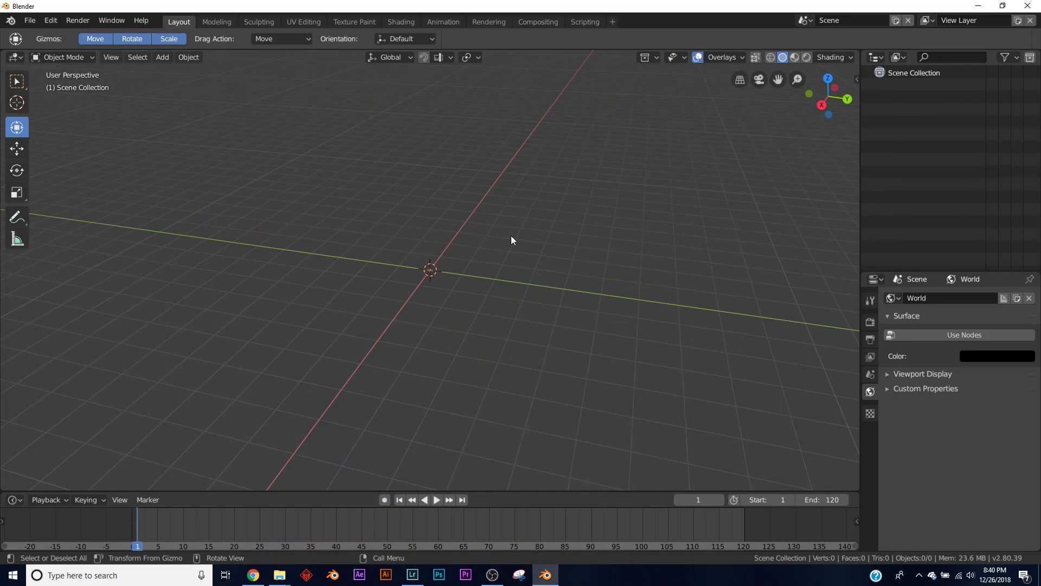
# - Add a mesh plane at the origin and scale it by 8 as the floor
pyautogui.hotkey('shift', 'a')
pyautogui.moveTo(480, 84)
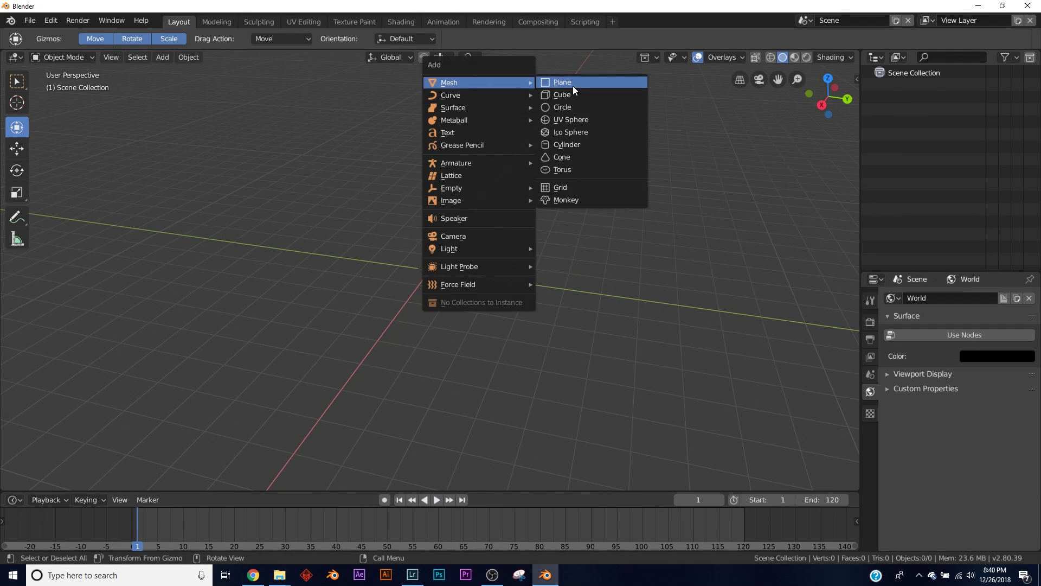
pyautogui.click(572, 84)
pyautogui.write('s8')
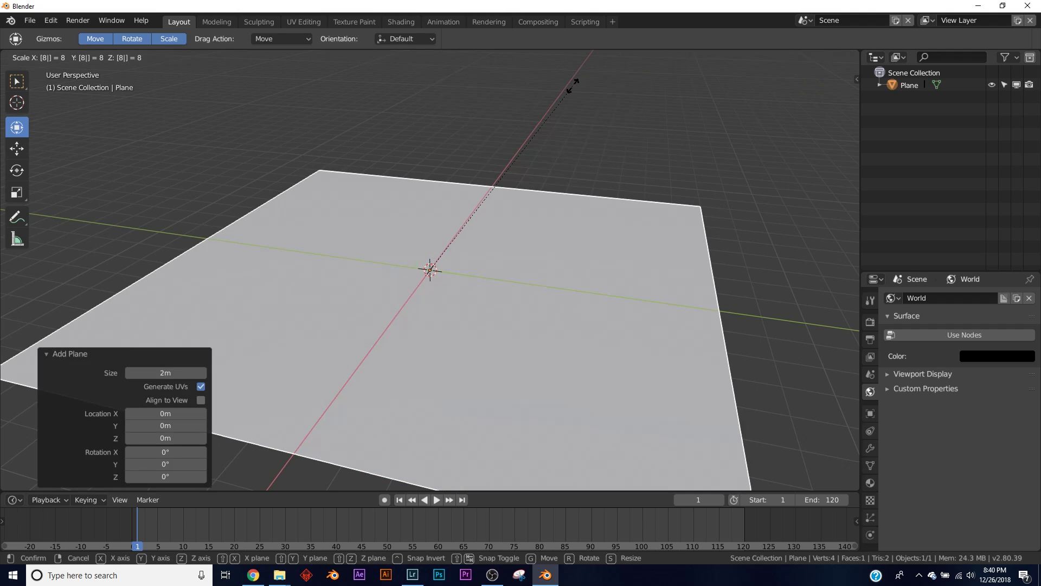
pyautogui.press('Return')
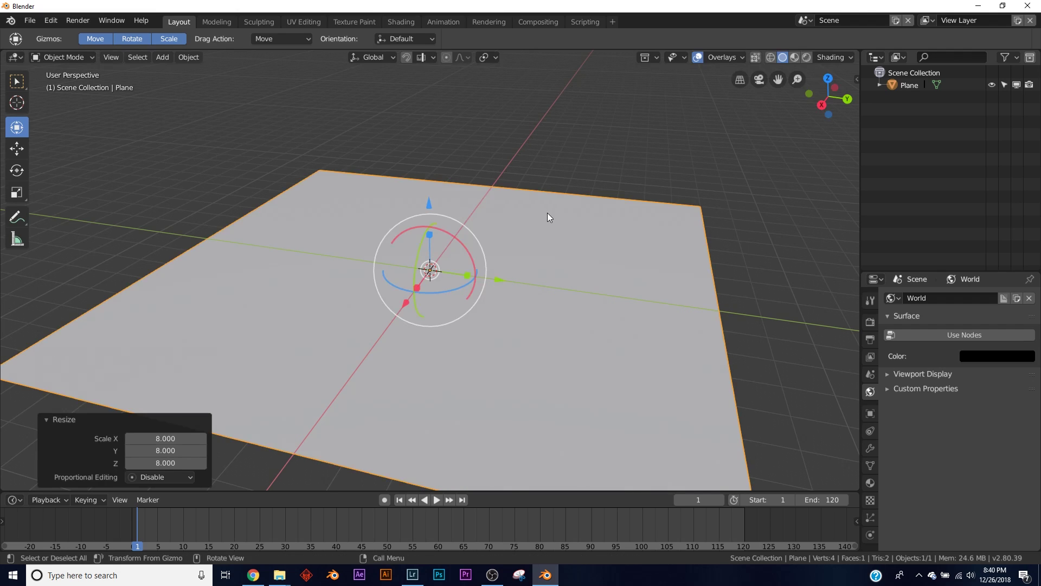
# - Add a Bezier circle at the origin and rotate it 90° about the X axis
pyautogui.hotkey('shift', 'a')
pyautogui.moveTo(521, 225)
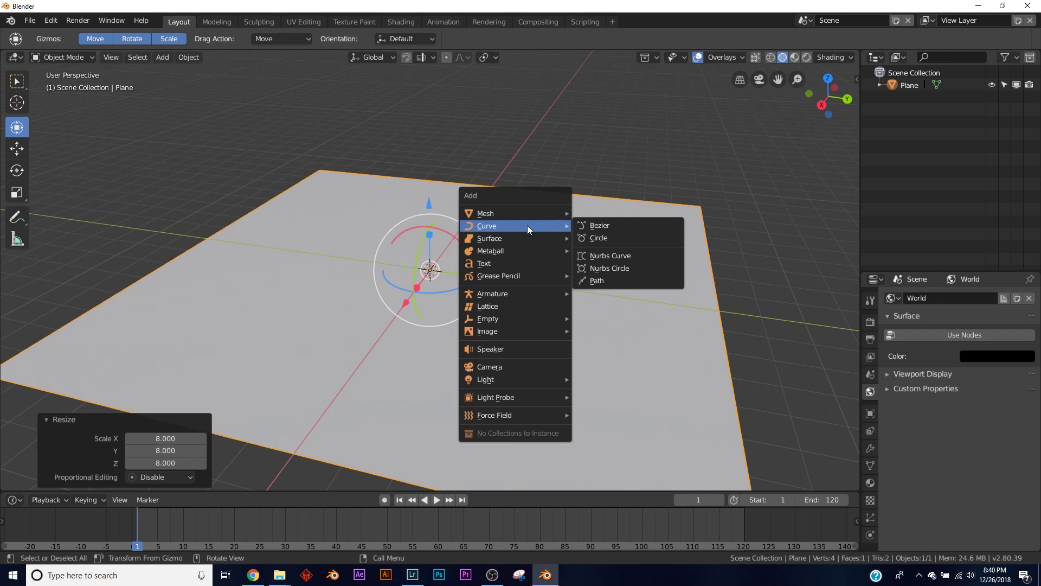
pyautogui.click(592, 239)
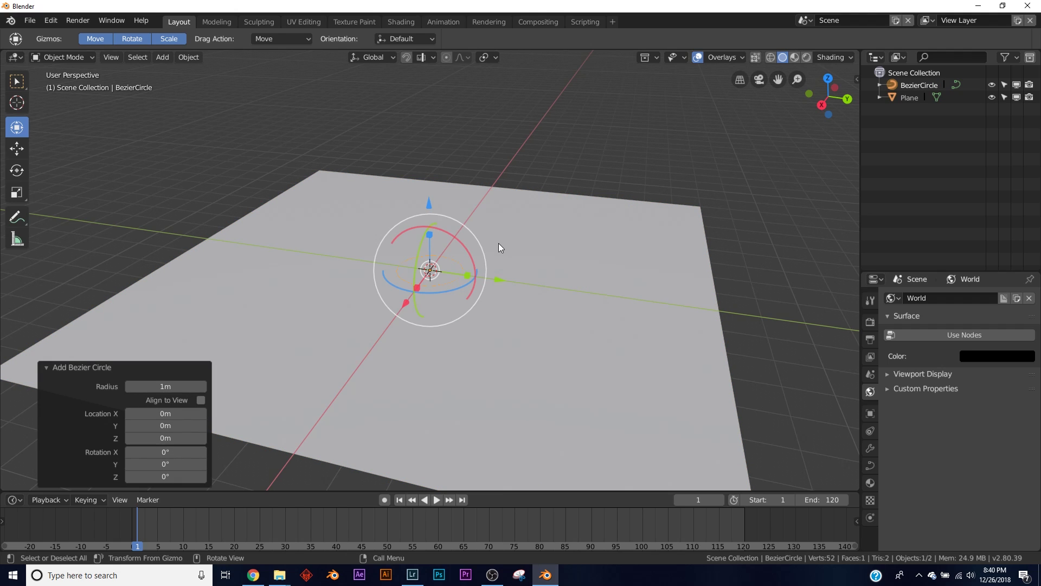
pyautogui.write('rx90')
pyautogui.press('Return')
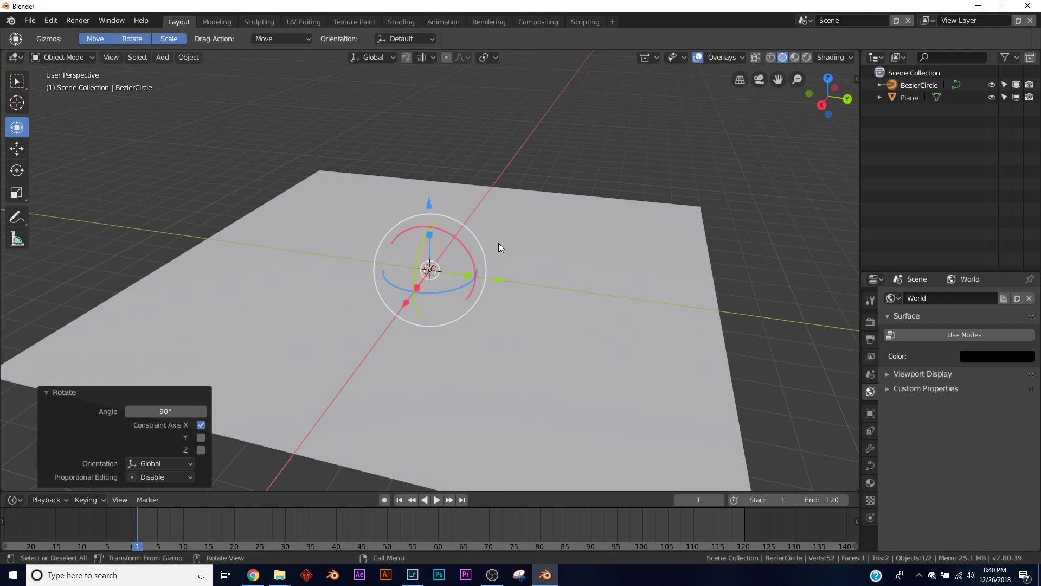
# - Raise the Bezier circle 1 m along the Z axis
pyautogui.moveTo(378, 324); pyautogui.dragTo(477, 314, button='middle')
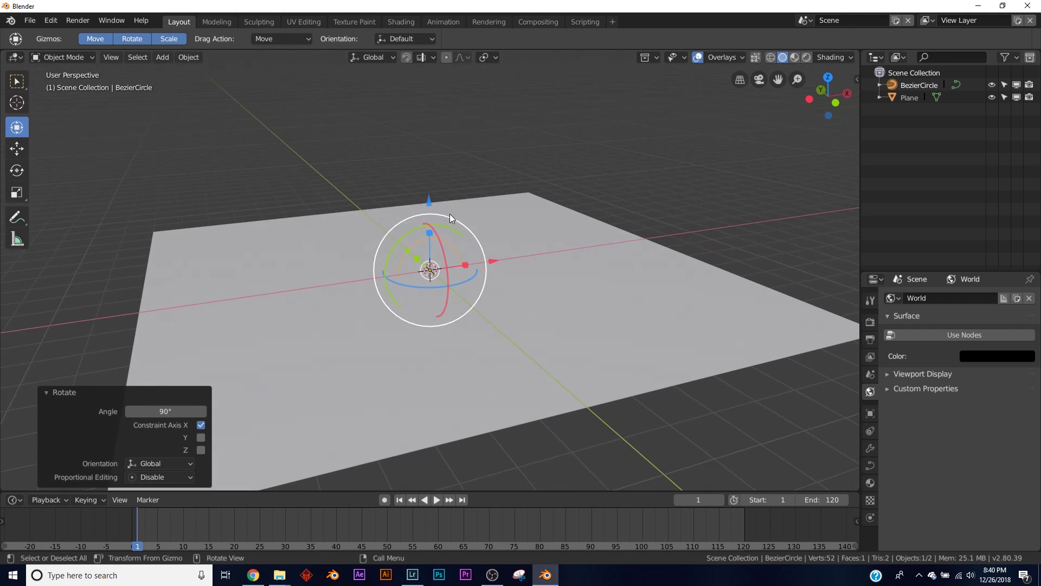
pyautogui.moveTo(430, 208); pyautogui.dragTo(430, 180)
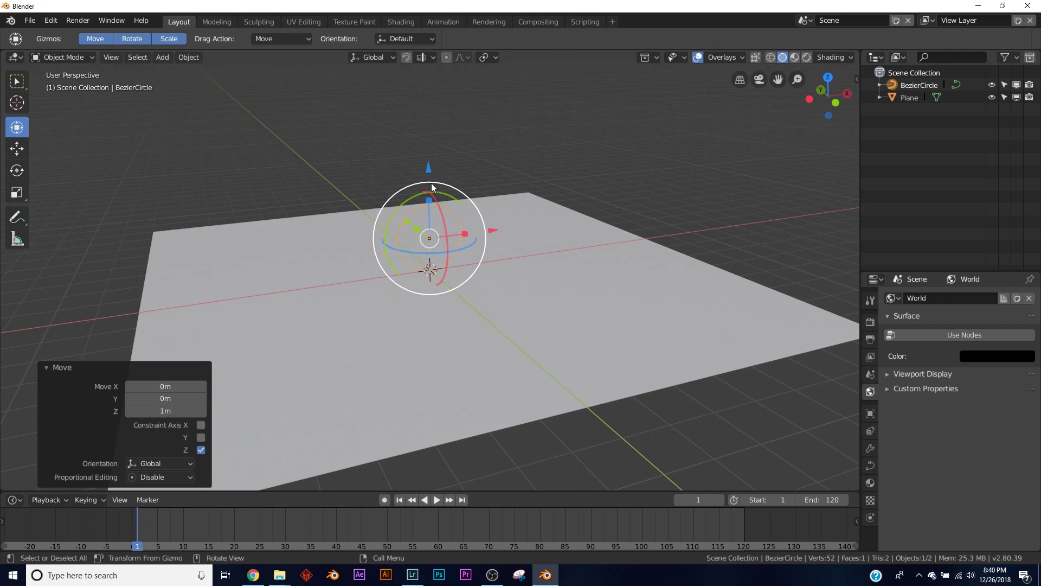
pyautogui.scroll(2, 470, 318)
pyautogui.moveTo(470, 319); pyautogui.dragTo(489, 287, button='middle')
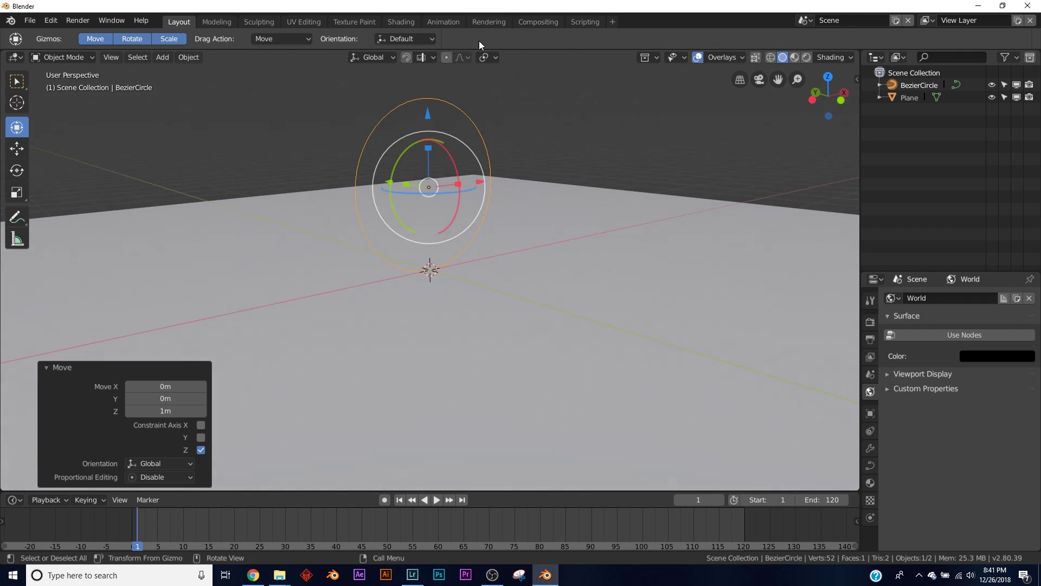
pyautogui.moveTo(434, 112); pyautogui.dragTo(450, 129)
# - Set the Bezier circle's curve fill mode to Full
pyautogui.click(869, 466)
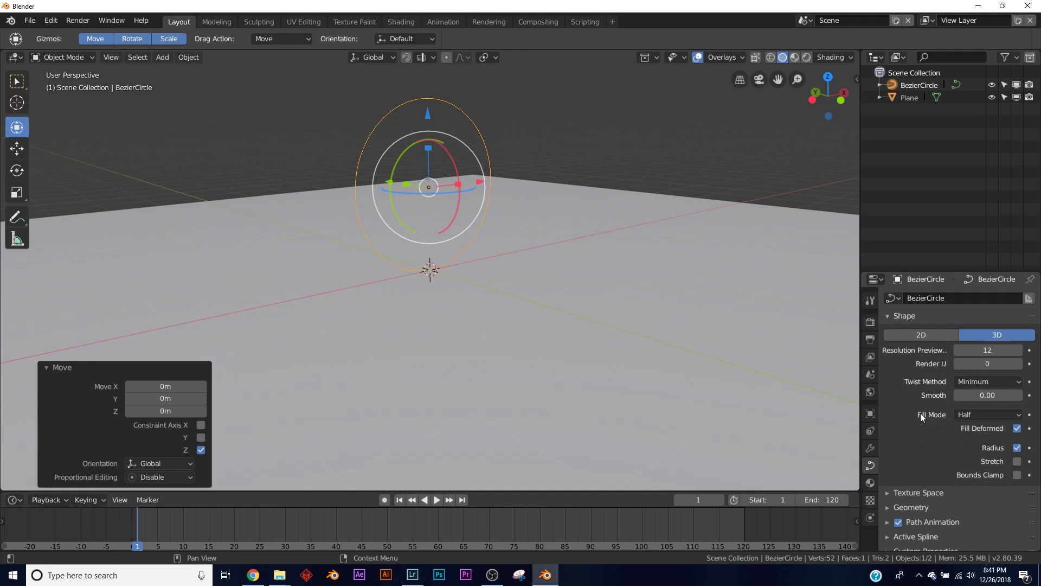
pyautogui.click(968, 414)
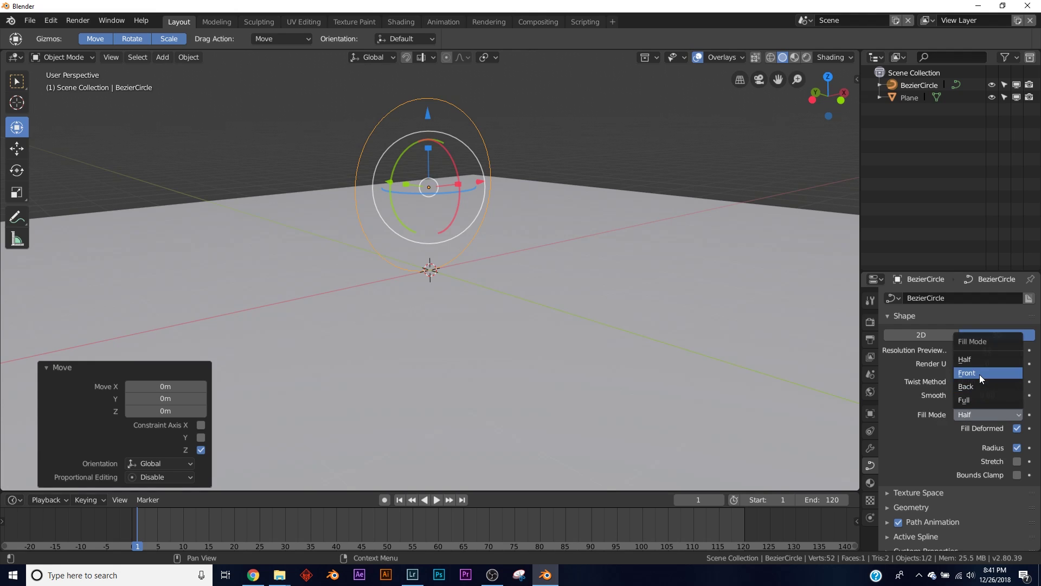
pyautogui.click(976, 399)
pyautogui.scroll(-3, 974, 451)
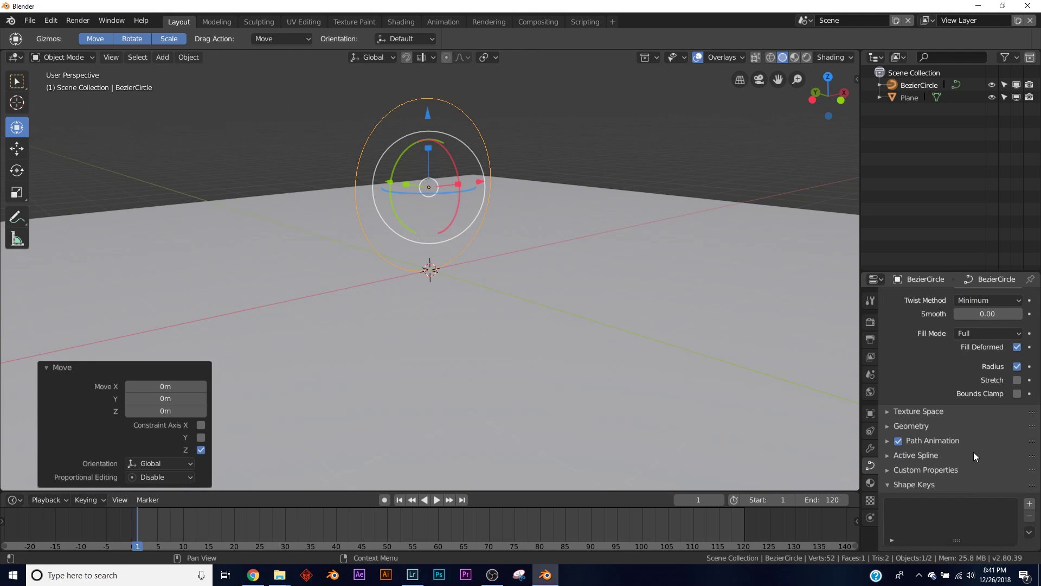
# - Set the curve's geometry offset to 0 m and its extrude to 0.32 m to form a wide band
pyautogui.click(932, 428)
pyautogui.scroll(-3, 951, 435)
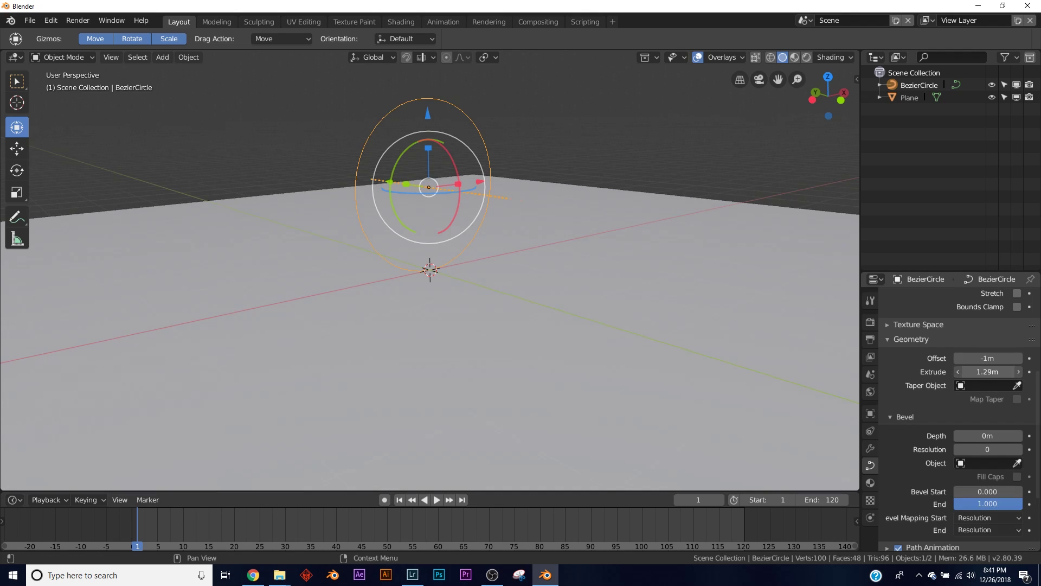
pyautogui.click(981, 357)
pyautogui.press('Return')
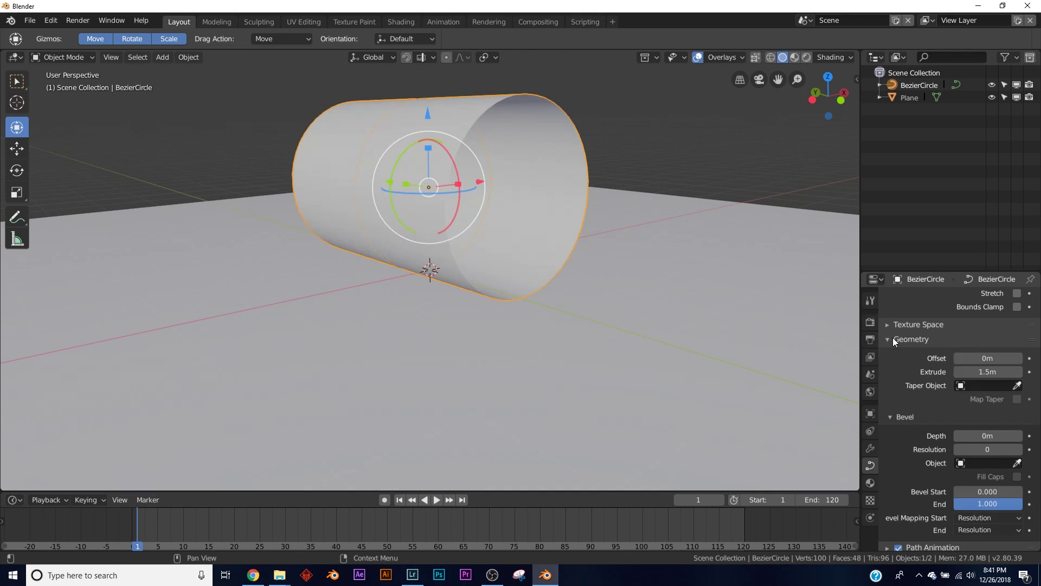
pyautogui.moveTo(987, 372); pyautogui.dragTo(948, 371)
# - Give the ring thickness with a bevel depth of 0.04 m
pyautogui.moveTo(987, 435); pyautogui.dragTo(1001, 435)
pyautogui.moveTo(627, 257); pyautogui.dragTo(620, 284, button='middle')
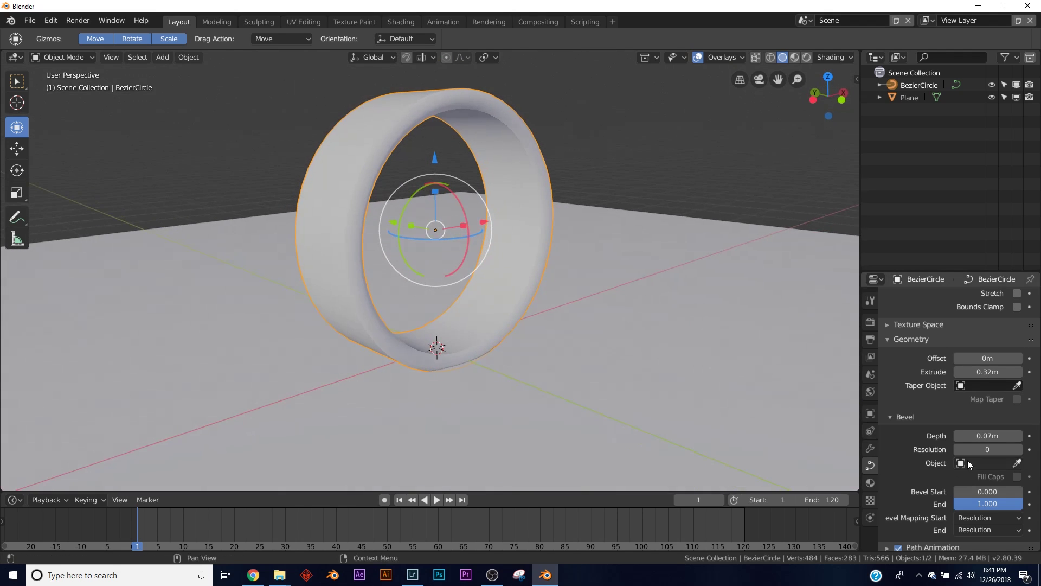
pyautogui.moveTo(962, 437); pyautogui.dragTo(957, 436)
pyautogui.click(1017, 436)
pyautogui.moveTo(760, 336); pyautogui.dragTo(678, 326, button='middle')
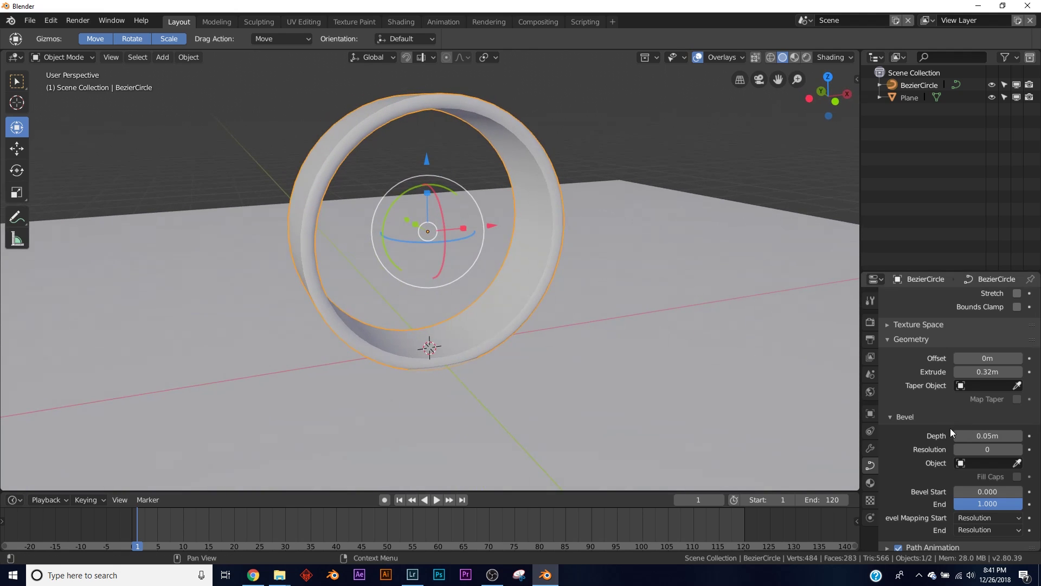
pyautogui.click(957, 436)
pyautogui.moveTo(467, 249); pyautogui.dragTo(506, 240, button='middle')
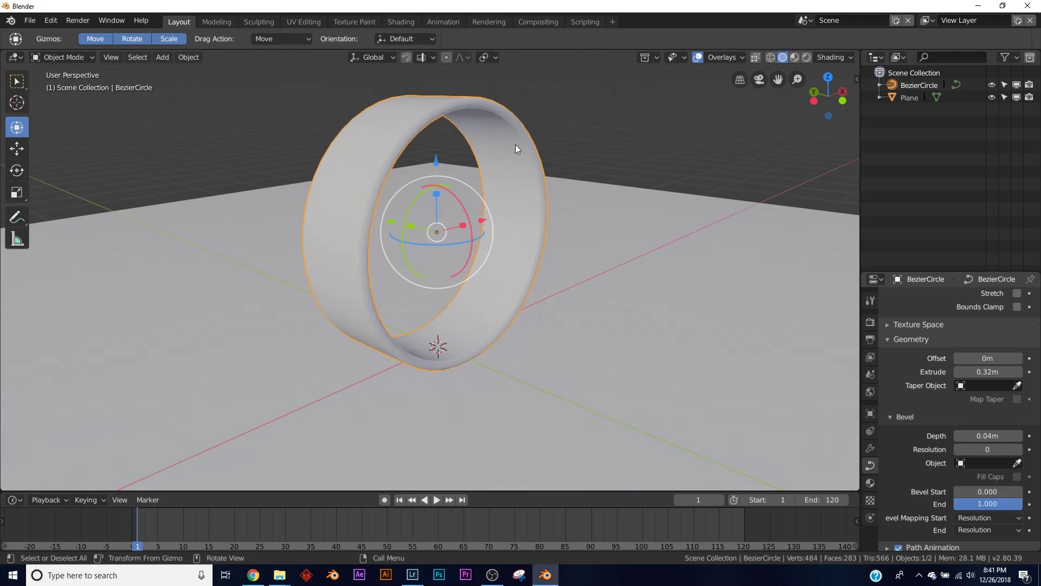
# - Raise the ring about 0.039 m along Z so it clears the underside of the floor plane
pyautogui.moveTo(457, 211); pyautogui.dragTo(490, 161, button='middle')
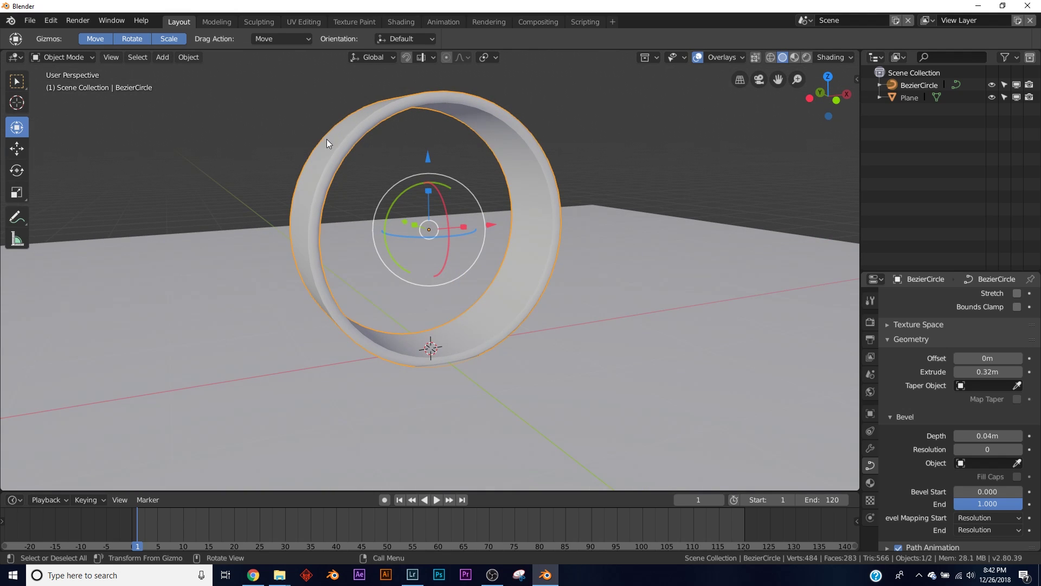
pyautogui.moveTo(442, 330); pyautogui.dragTo(433, 187, button='middle')
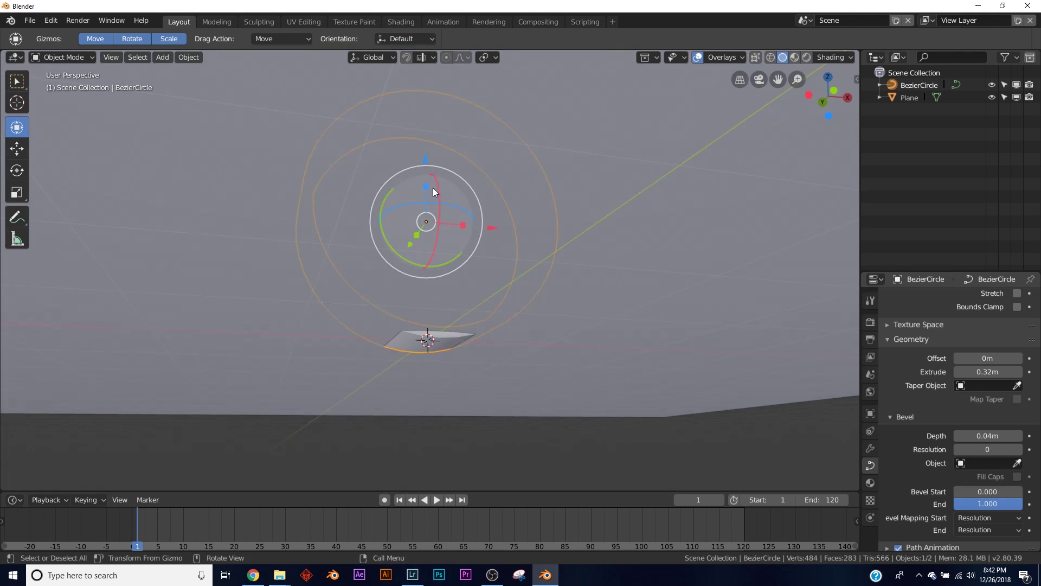
pyautogui.moveTo(426, 158); pyautogui.dragTo(426, 154)
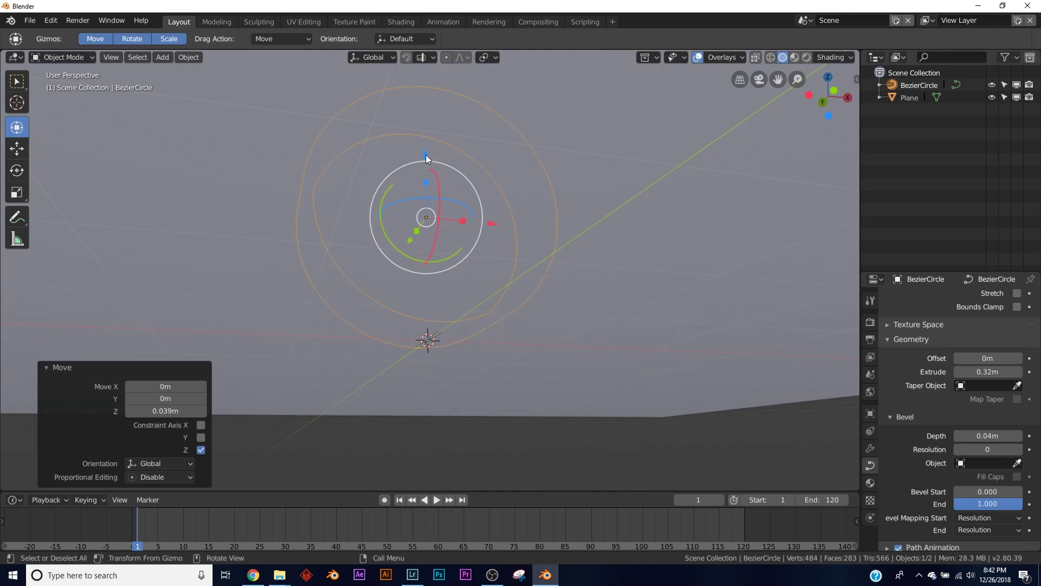
pyautogui.moveTo(425, 155); pyautogui.dragTo(486, 225, button='middle')
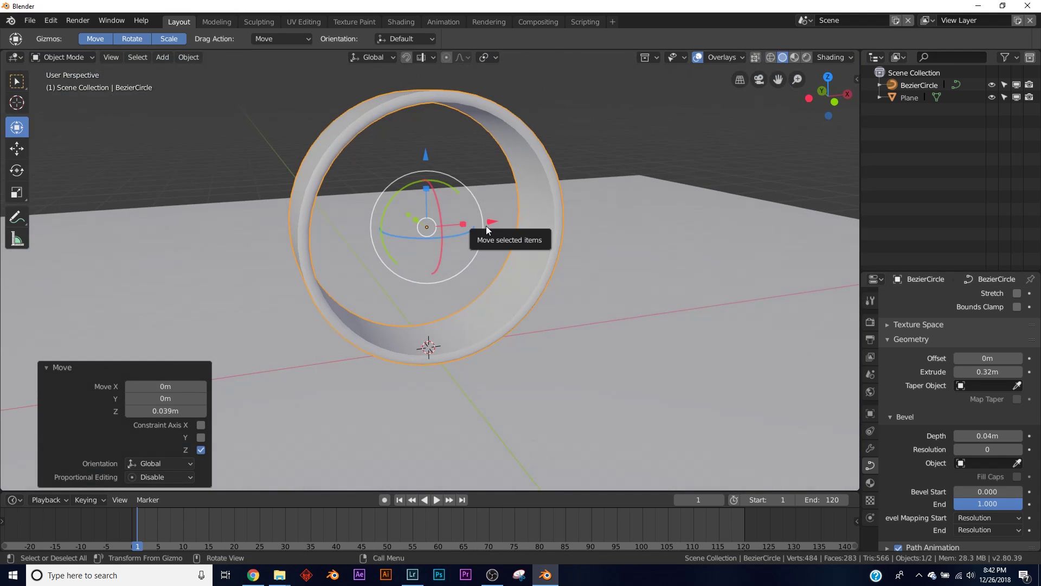
# - Duplicate the ring in place twice, scaling the first copy to about 0.906 and the next copy by about 0.903 to nest them
pyautogui.hotkey('shift', 'd')
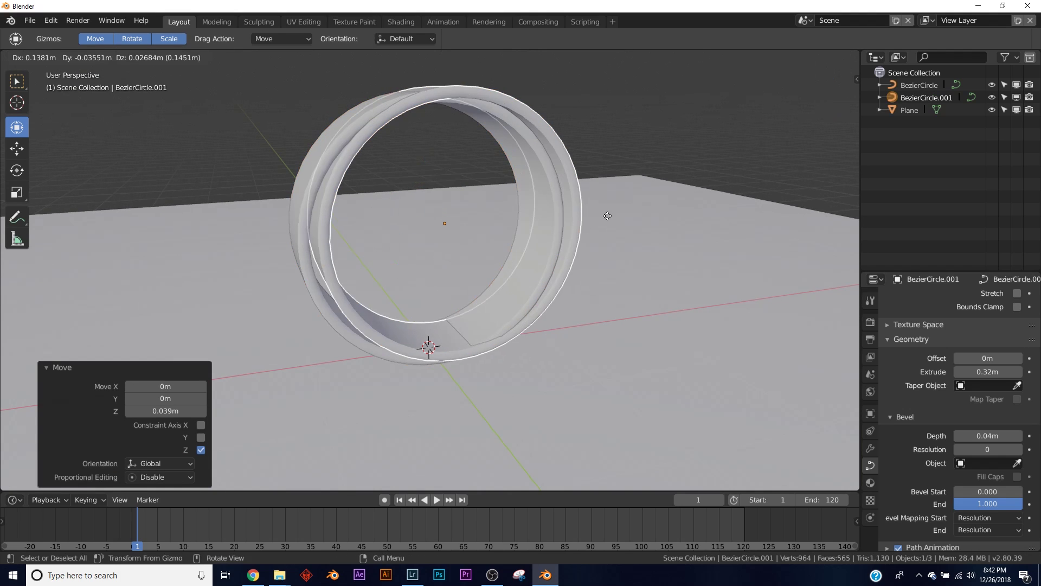
pyautogui.press('Escape')
pyautogui.press('s')
pyautogui.click(642, 225)
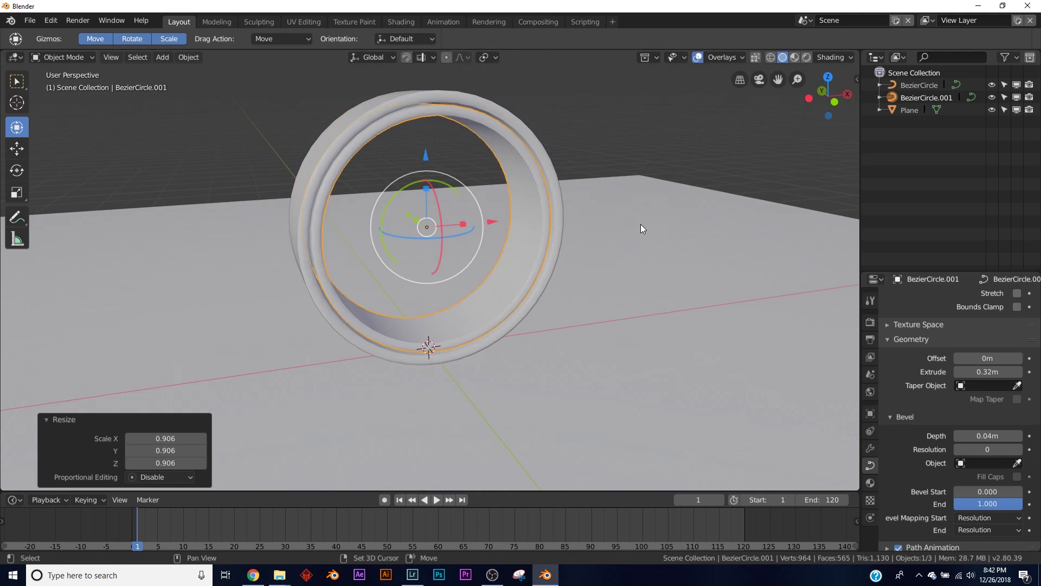
pyautogui.hotkey('shift', 'd')
pyautogui.press('Escape')
pyautogui.press('s')
pyautogui.click(620, 230)
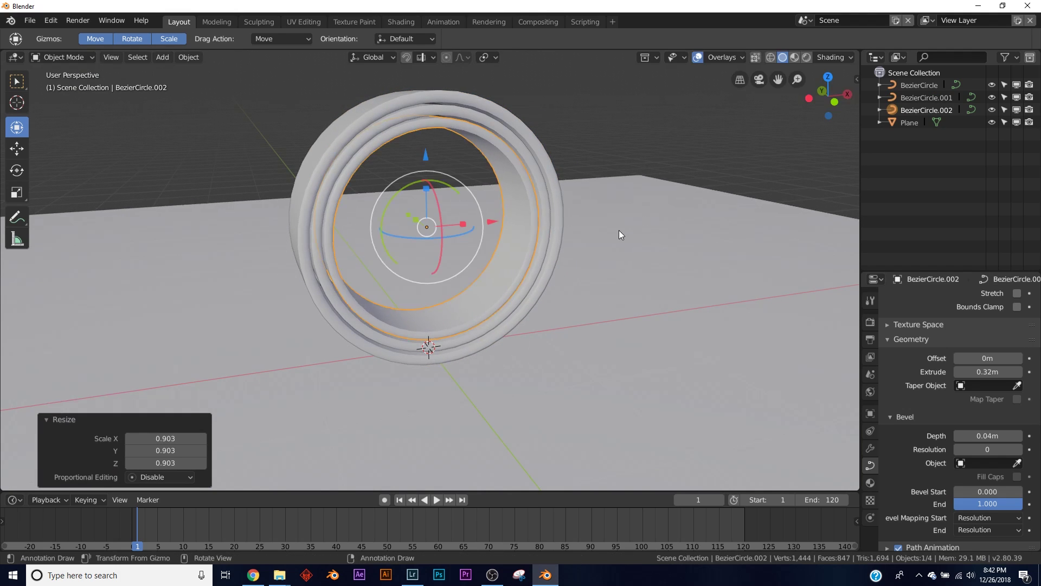
# - Add five more in-place copies of the innermost ring, each scaled down slightly, with the last scaled by about 0.893
pyautogui.moveTo(620, 232); pyautogui.dragTo(579, 225, button='middle')
pyautogui.hotkey('shift', 'd')
pyautogui.press('Escape')
pyautogui.press('s')
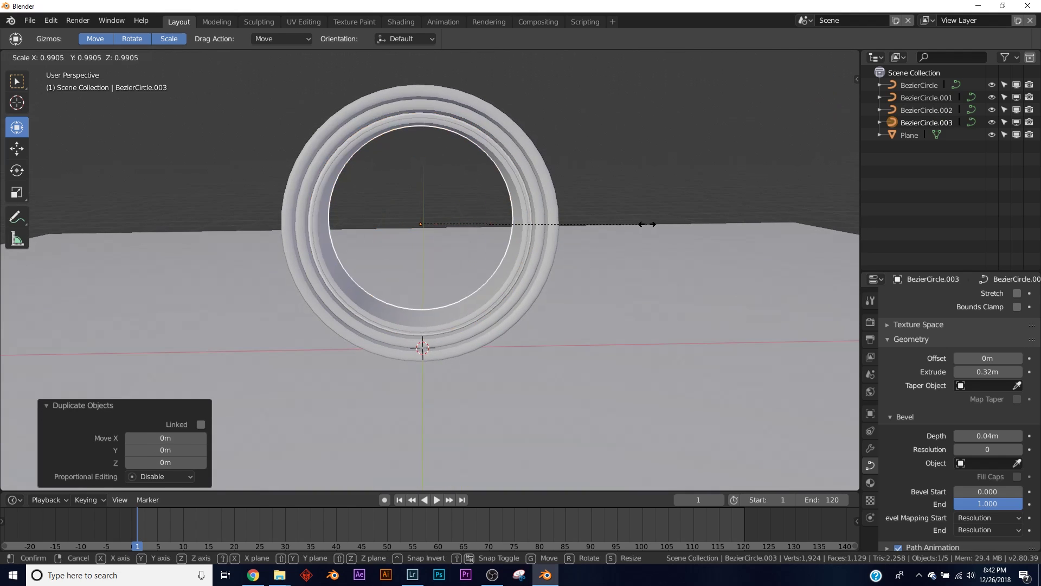
pyautogui.click(638, 227)
pyautogui.hotkey('shift', 'd')
pyautogui.press('Escape')
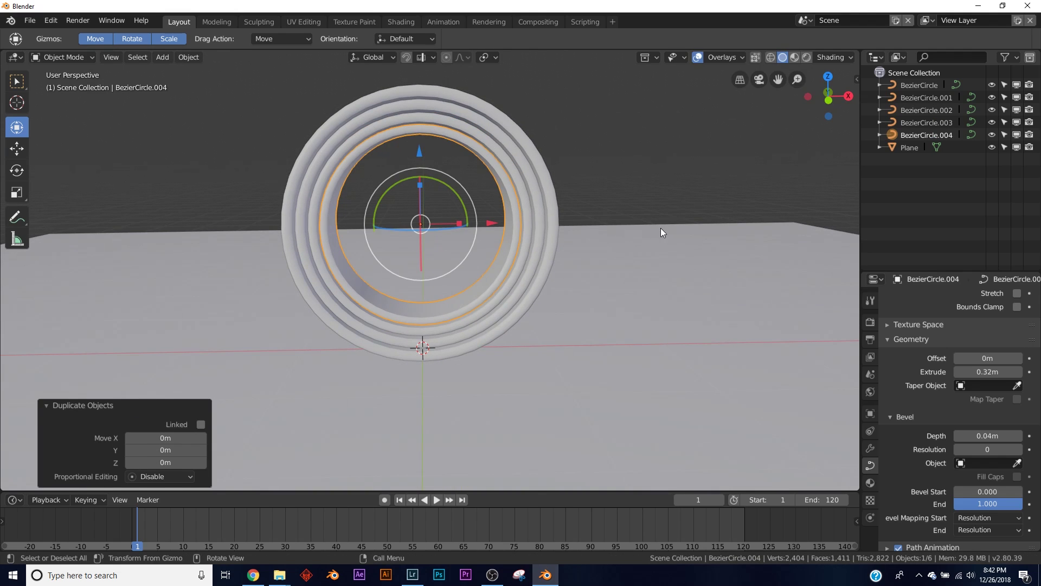
pyautogui.press('s')
pyautogui.click(638, 232)
pyautogui.hotkey('shift', 'd')
pyautogui.press('Escape')
pyautogui.press('s')
pyautogui.click(645, 235)
pyautogui.hotkey('shift', 'd')
pyautogui.moveTo(482, 275); pyautogui.dragTo(493, 293, button='middle')
# - Tilt the second-largest ring, BezierCircle.001, by increasing its X rotation beyond 90°
pyautogui.click(924, 86)
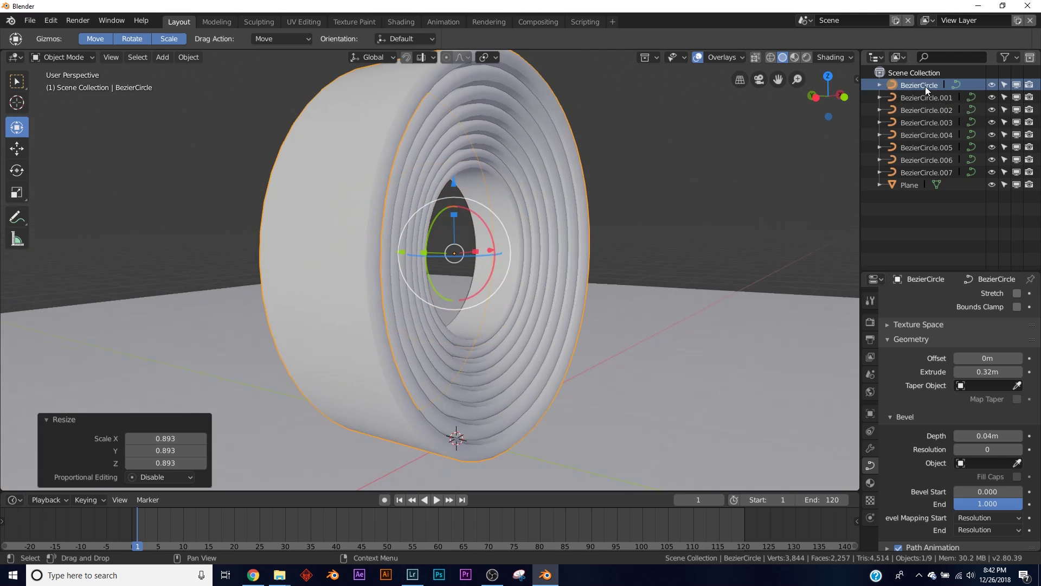
pyautogui.click(936, 98)
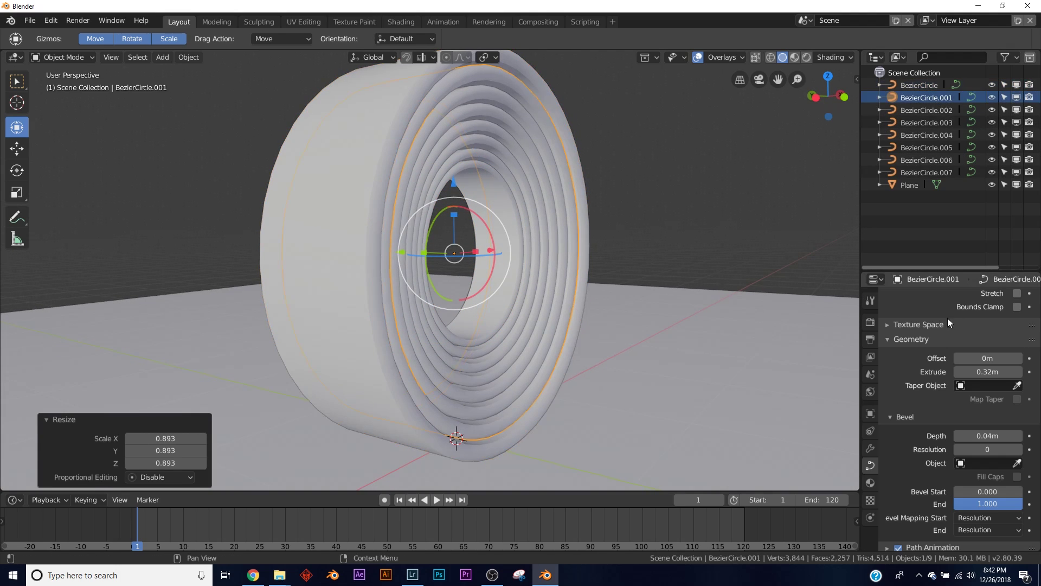
pyautogui.click(870, 414)
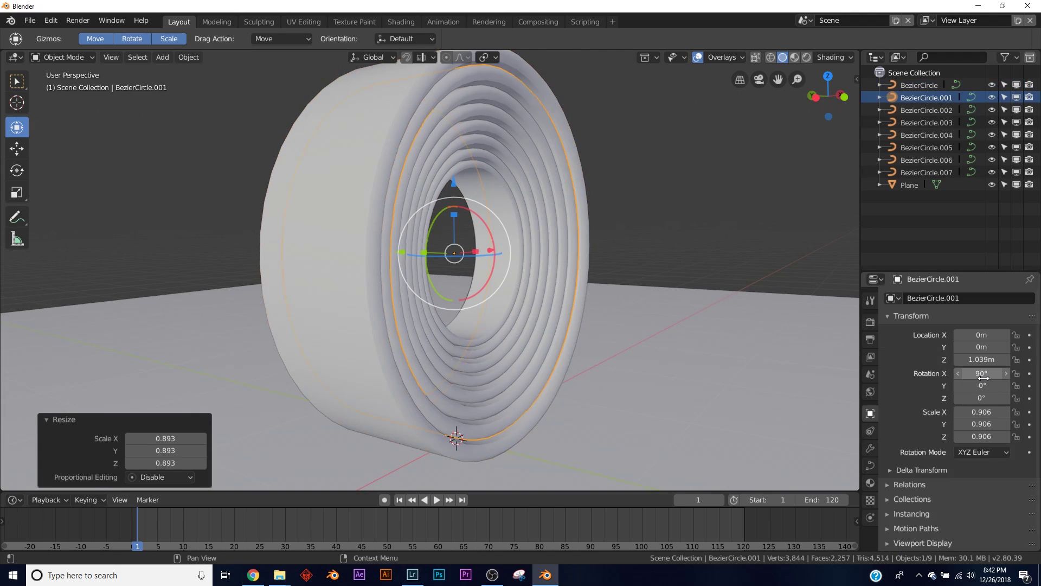
pyautogui.moveTo(982, 377); pyautogui.dragTo(1008, 377)
# - Increase the X rotation of BezierCircle.002 and BezierCircle.003 so each ring tilts further than the one around it
pyautogui.moveTo(715, 347); pyautogui.dragTo(619, 335, button='middle')
pyautogui.click(921, 110)
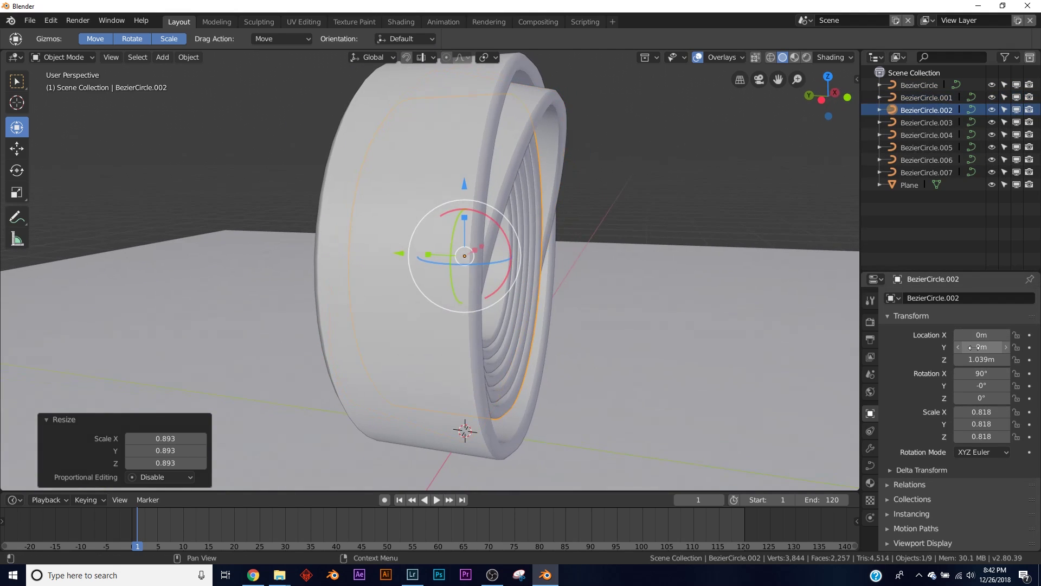
pyautogui.moveTo(982, 373); pyautogui.dragTo(1022, 373)
pyautogui.click(930, 123)
pyautogui.moveTo(448, 276)
pyautogui.mouseDown(button='middle')
pyautogui.moveTo(489, 271)
pyautogui.moveTo(445, 271)
pyautogui.mouseUp(button='middle')
# - Fan out the inner rings by X rotation: 142° for BezierCircle.004, progressively more for .005 and .006, and 189° for .007
pyautogui.click(925, 131)
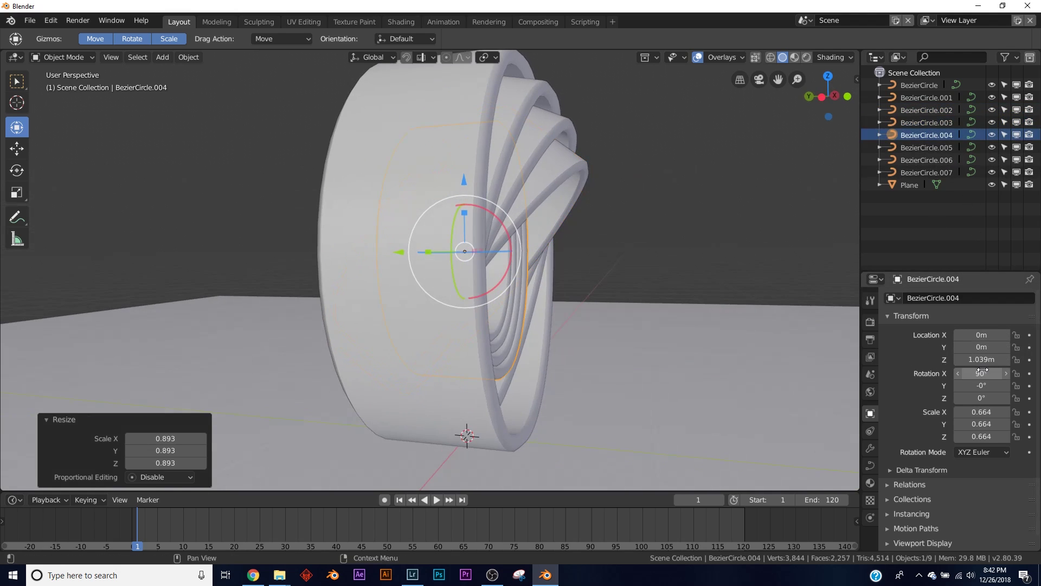
pyautogui.moveTo(982, 373); pyautogui.dragTo(1003, 373)
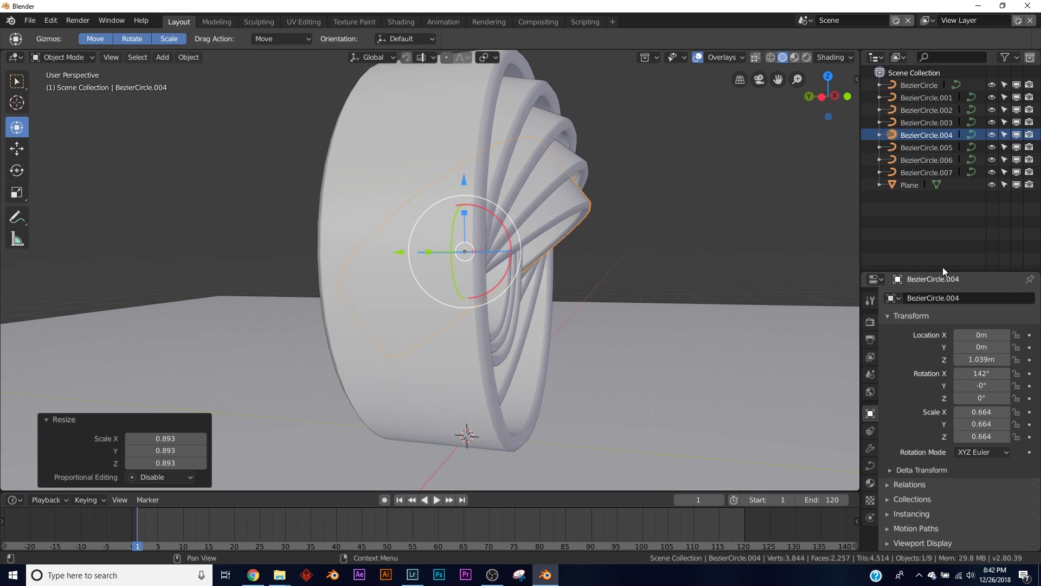
pyautogui.click(917, 148)
pyautogui.click(922, 160)
pyautogui.click(922, 173)
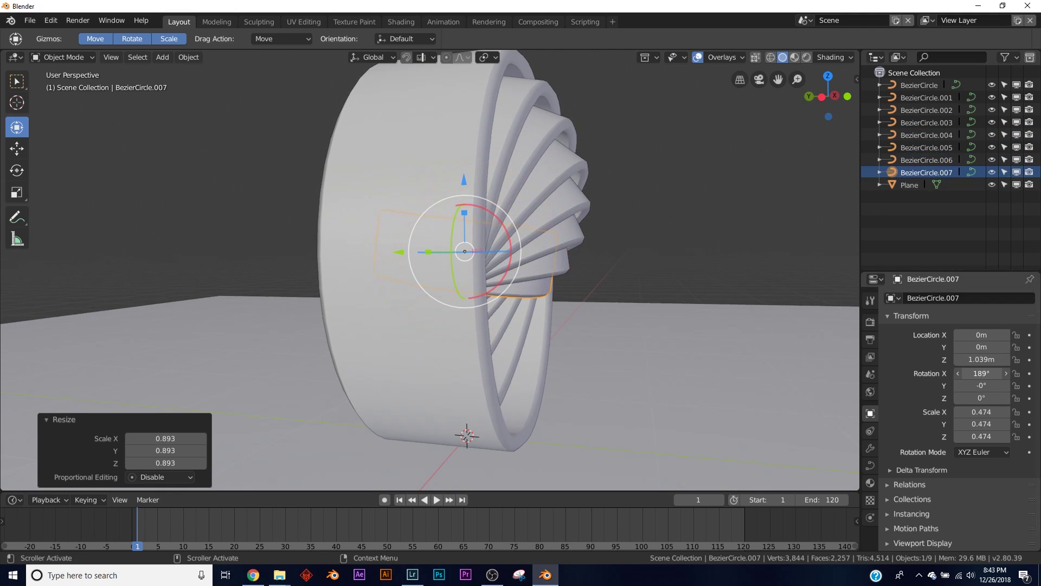
# - Add a UV sphere with 32 segments, 16 rings and a 1 m radius at the world origin
pyautogui.moveTo(488, 278); pyautogui.dragTo(410, 278, button='middle')
pyautogui.moveTo(545, 252); pyautogui.dragTo(388, 291, button='middle')
pyautogui.hotkey('shift', 'a')
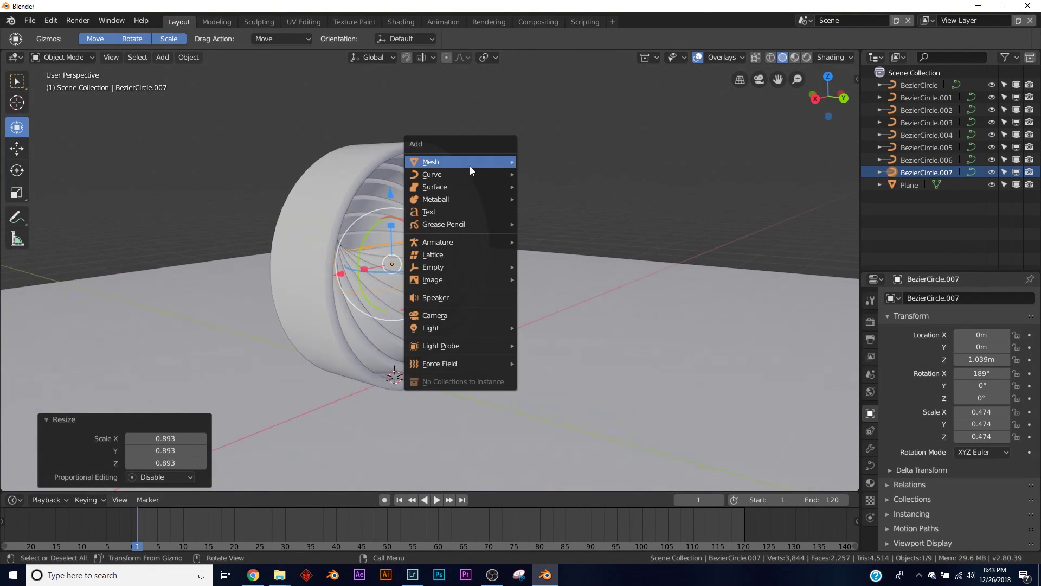
pyautogui.moveTo(461, 164)
pyautogui.click(579, 198)
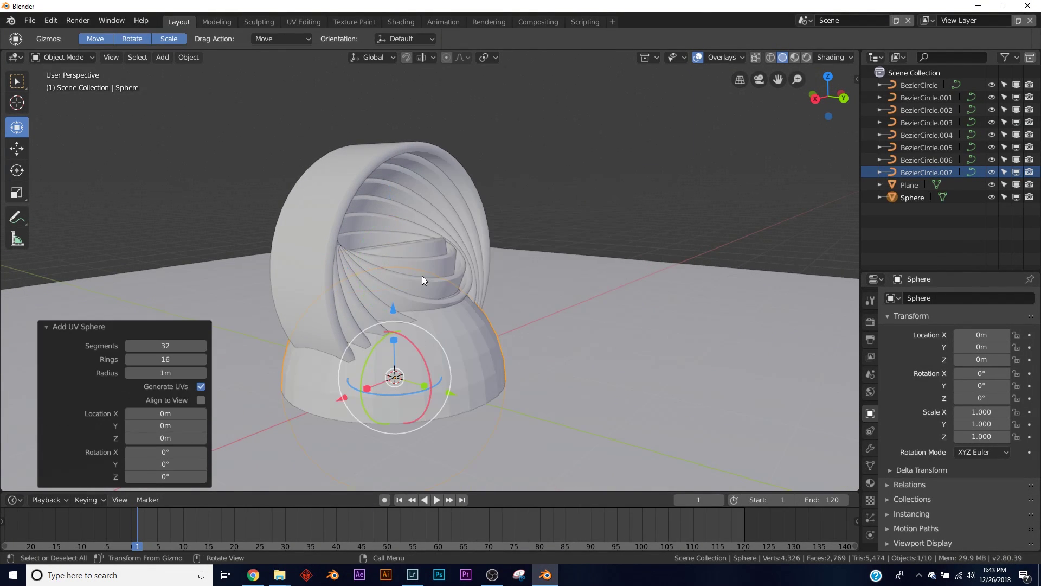
# - Raise the sphere 1 m along Z and scale it uniformly to 0.498 so it nests inside the rings
pyautogui.moveTo(393, 308); pyautogui.dragTo(394, 220)
pyautogui.press('s')
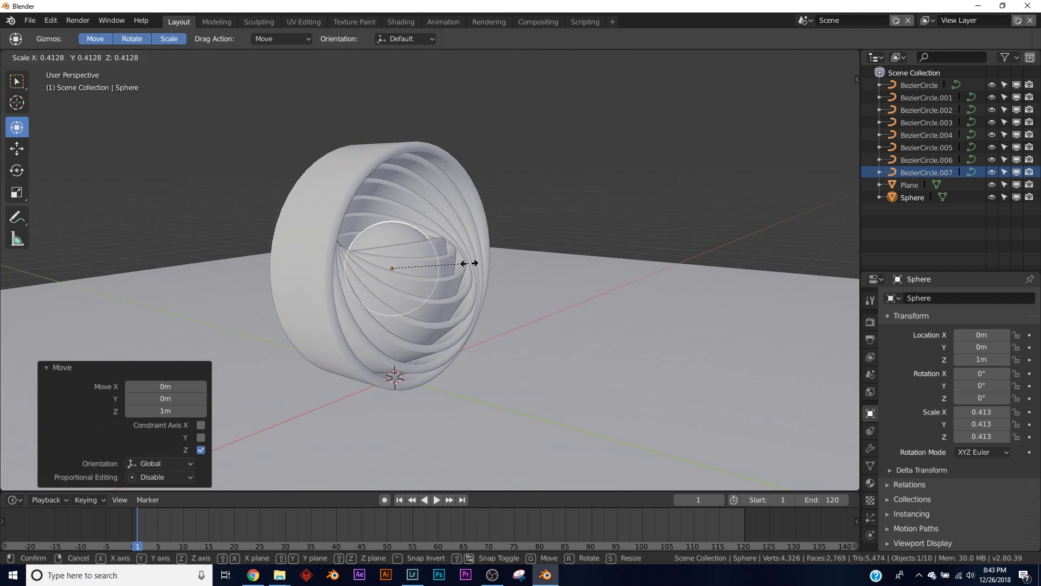
pyautogui.click(484, 260)
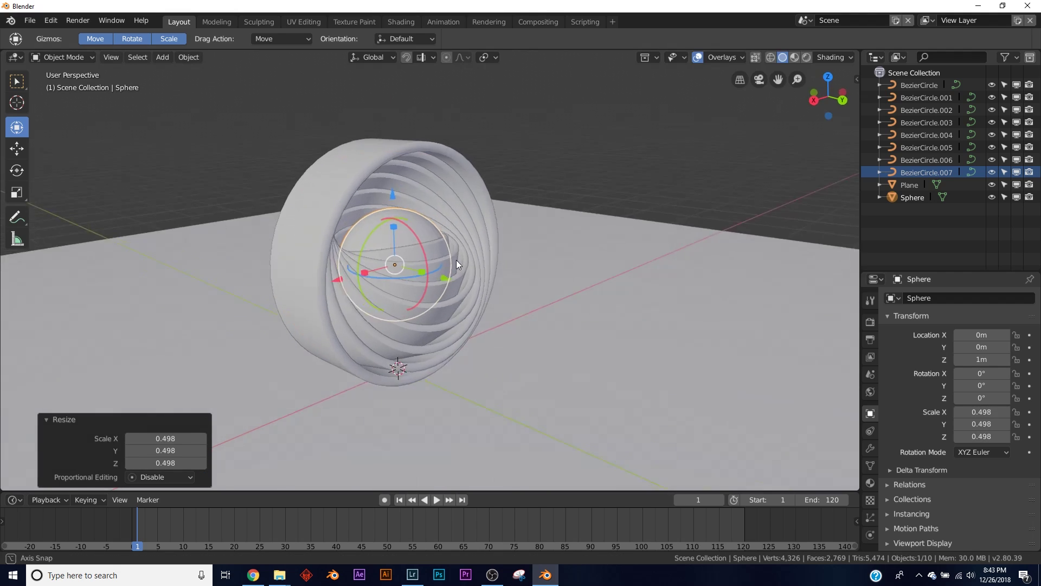
# - Subdivide the sphere's whole mesh once and shade the object smooth
pyautogui.moveTo(457, 259); pyautogui.dragTo(444, 263, button='middle')
pyautogui.press('Tab')
pyautogui.rightClick(532, 217)
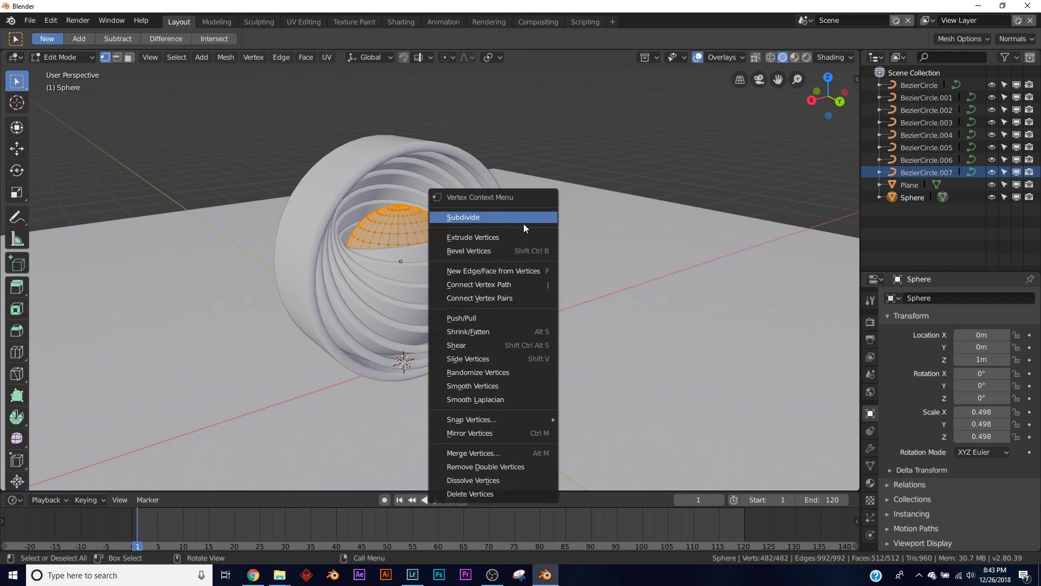
pyautogui.click(523, 220)
pyautogui.press('Tab')
pyautogui.rightClick(584, 187)
pyautogui.click(583, 188)
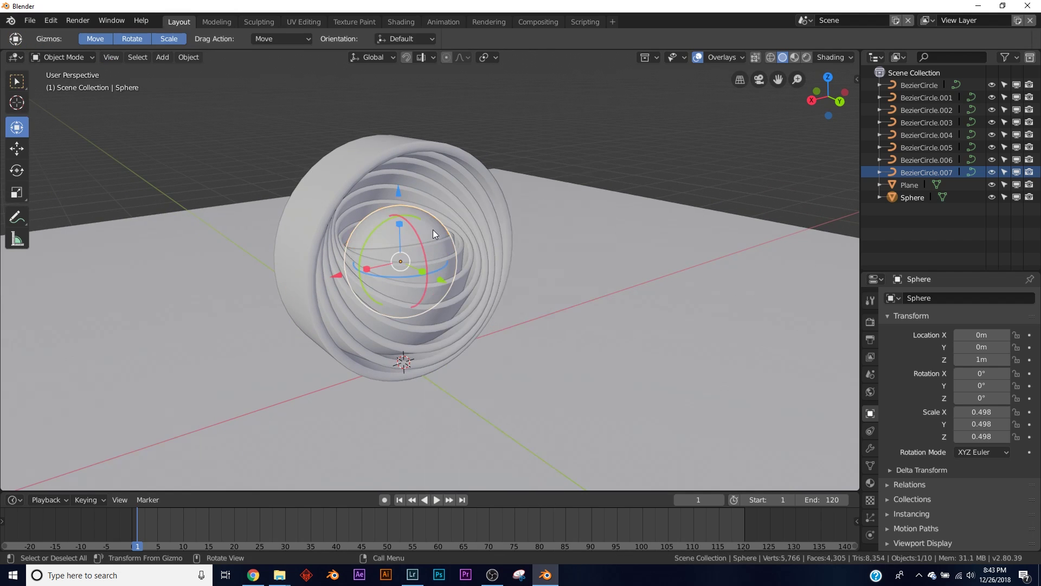
# - Add an area light, raise it along Z to about 2.65 m above the rings, and scale it uniformly to 1.967
pyautogui.moveTo(461, 234)
pyautogui.mouseDown(button='middle')
pyautogui.moveTo(431, 209)
pyautogui.moveTo(470, 226)
pyautogui.mouseUp(button='middle')
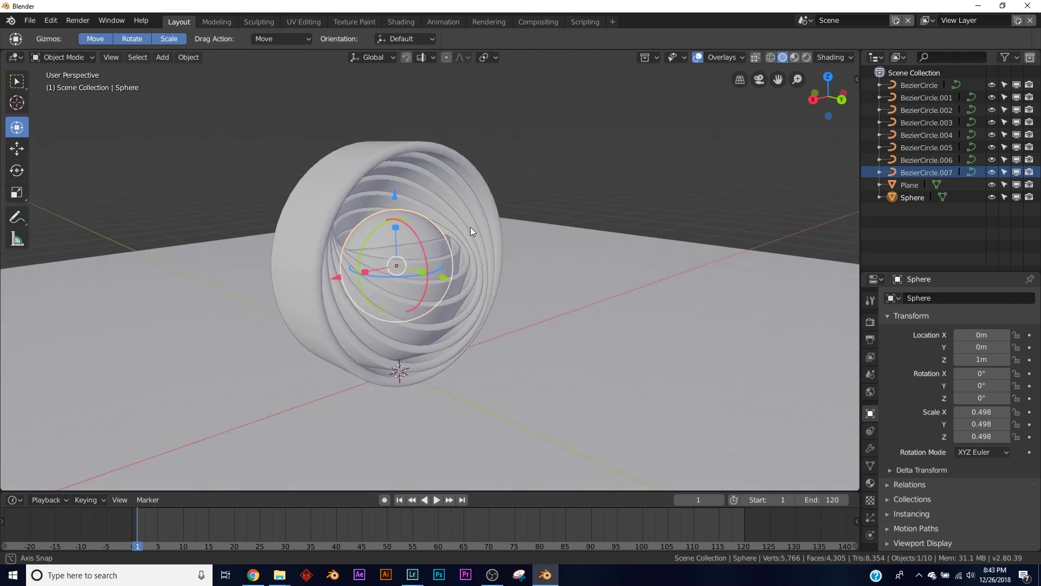
pyautogui.hotkey('shift', 'a')
pyautogui.moveTo(484, 378)
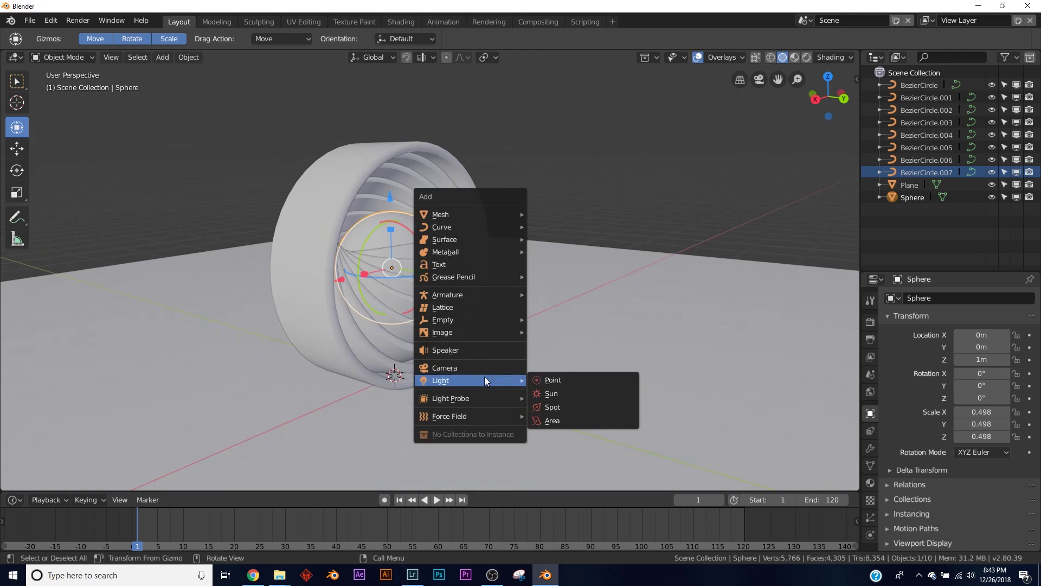
pyautogui.click(566, 419)
pyautogui.scroll(-3, 502, 340)
pyautogui.press('g')
pyautogui.press('z')
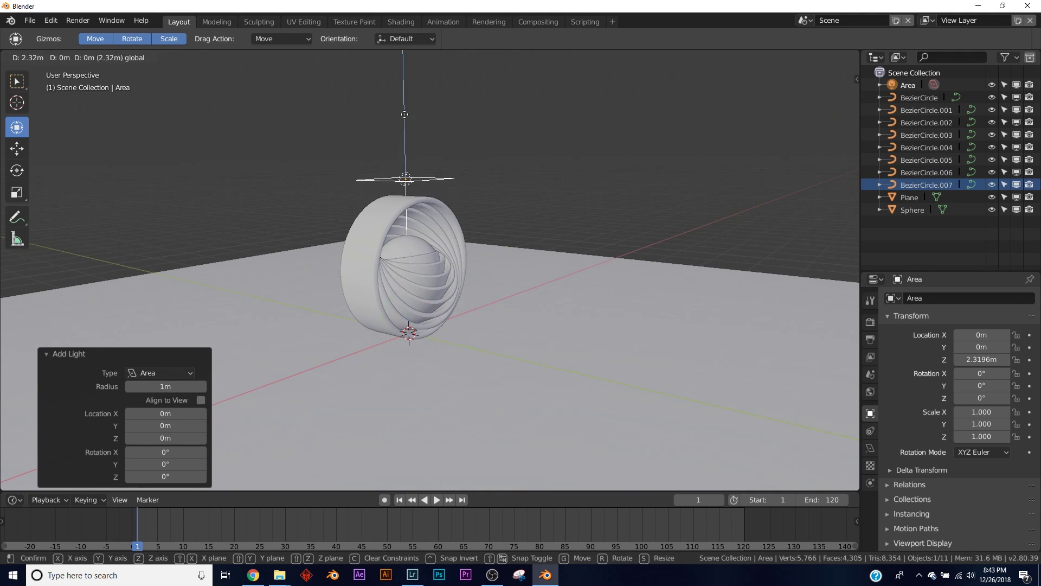
pyautogui.click(404, 94)
pyautogui.press('s')
pyautogui.click(572, 202)
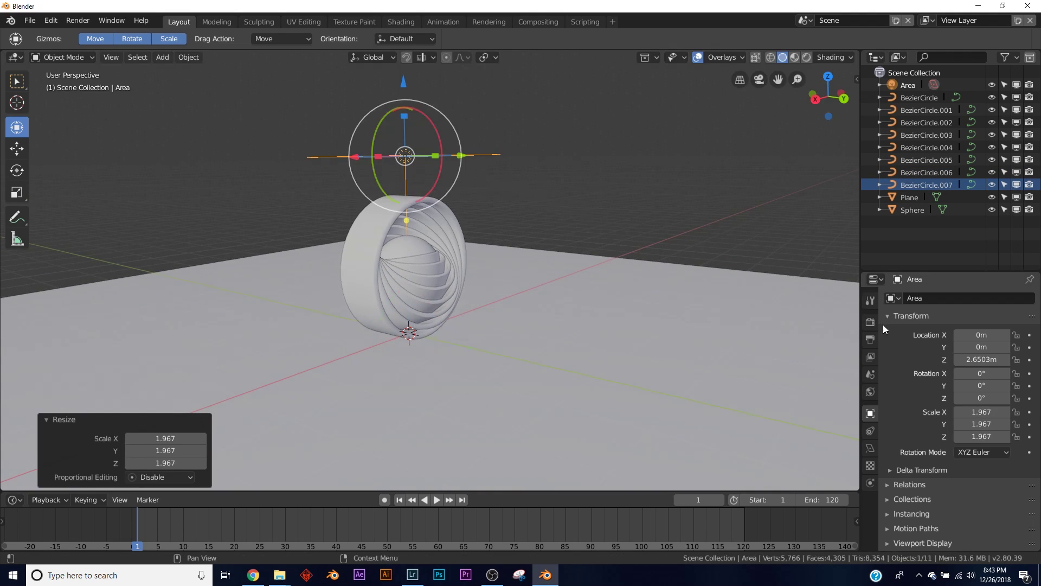
# - Set the scene's render engine to Cycles
pyautogui.click(869, 321)
pyautogui.click(970, 298)
pyautogui.click(993, 254)
# - Preview the lit rings and sphere with rendered viewport shading and return to solid shading
pyautogui.scroll(2, 477, 252)
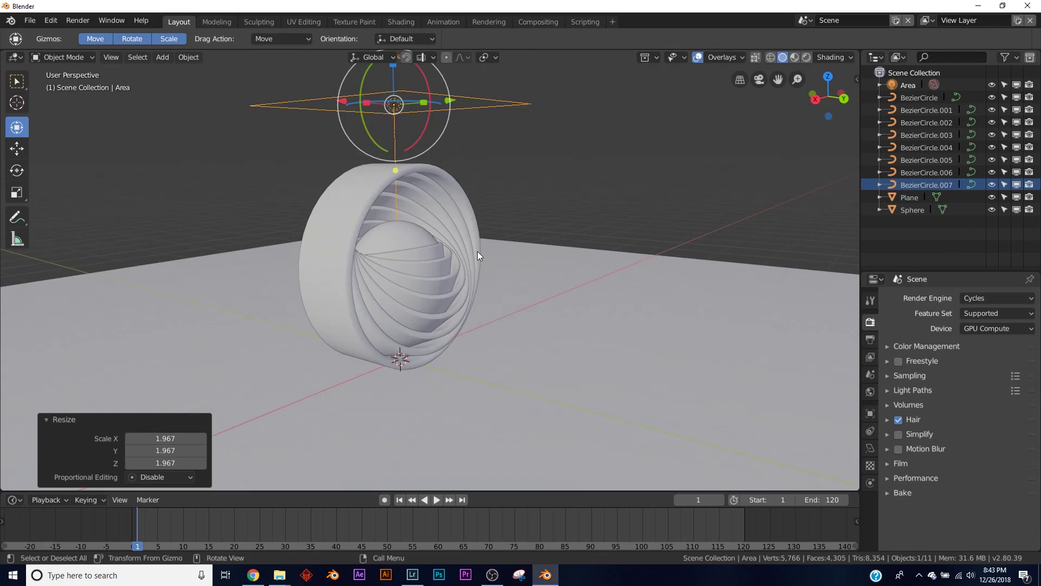
pyautogui.scroll(1, 486, 291)
pyautogui.keyDown('shift'); pyautogui.moveTo(486, 291); pyautogui.dragTo(508, 287, button='middle'); pyautogui.keyUp('shift')
pyautogui.press('z')
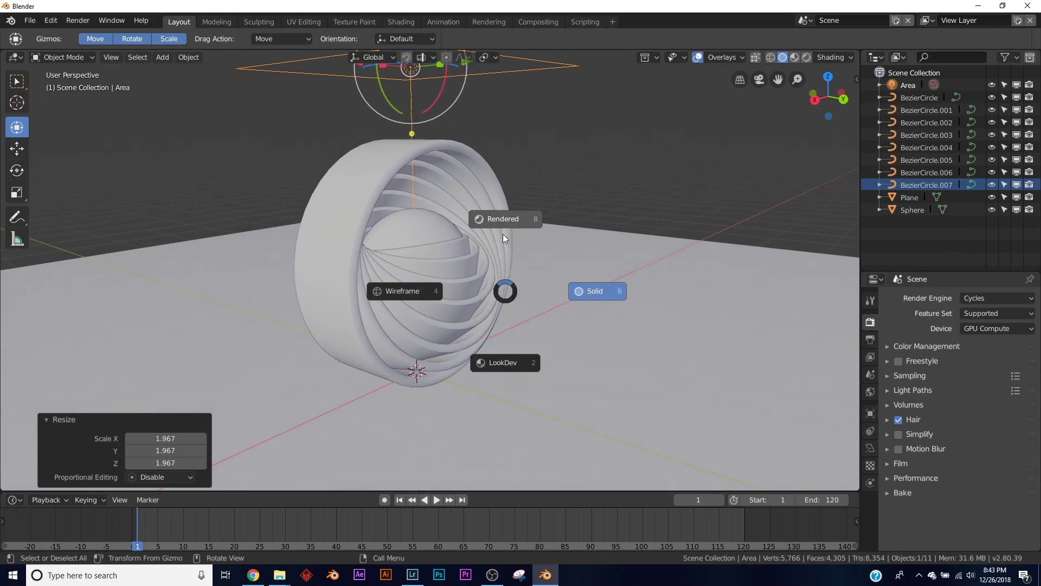
pyautogui.click(503, 231)
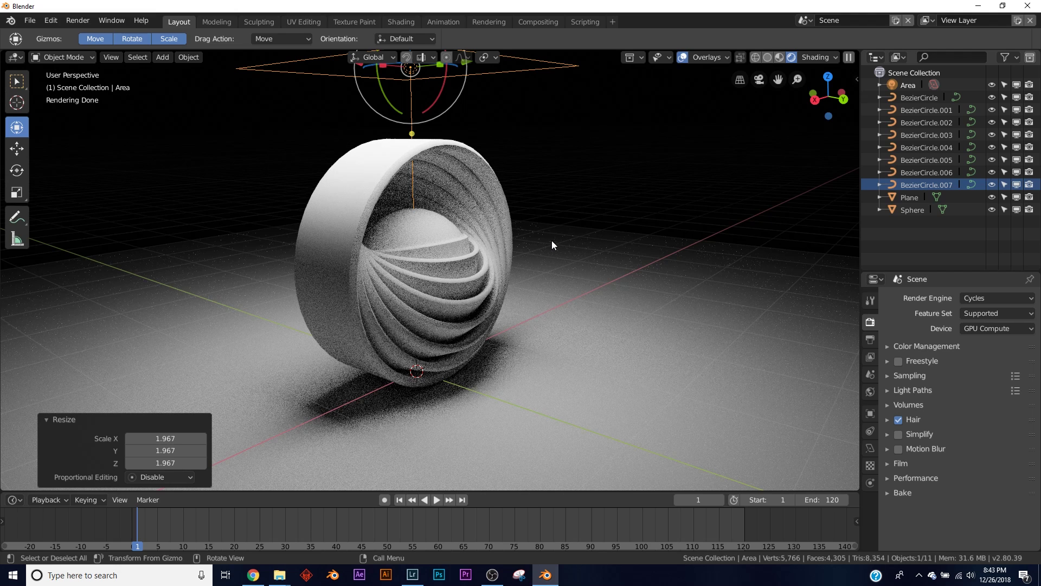
pyautogui.press('z')
pyautogui.click(630, 245)
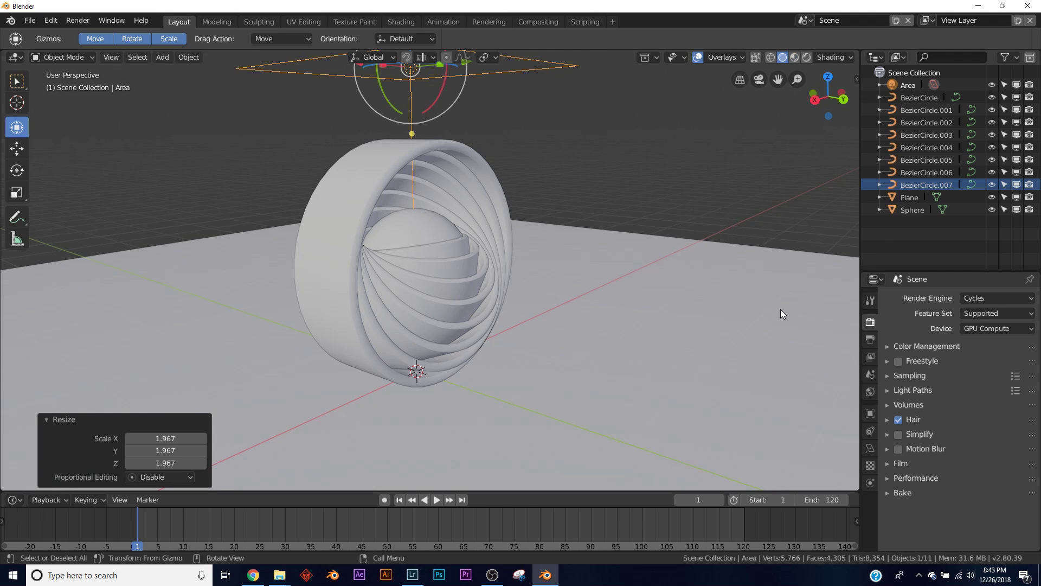
# - Check the artist's reference render in Chrome, return to Blender and select the floor plane
pyautogui.click(255, 574)
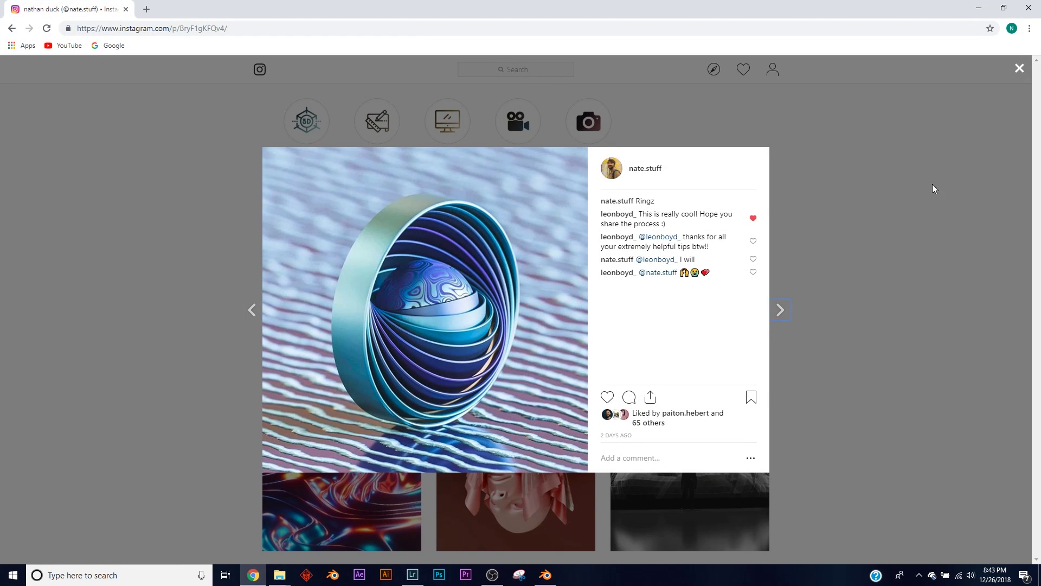
pyautogui.click(978, 8)
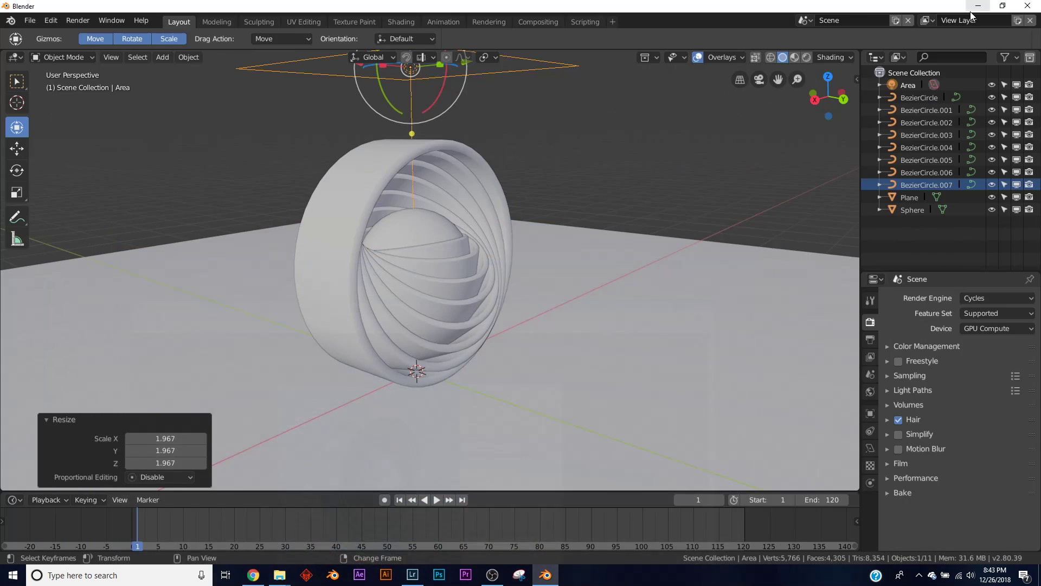
pyautogui.moveTo(542, 184); pyautogui.dragTo(794, 208, button='middle')
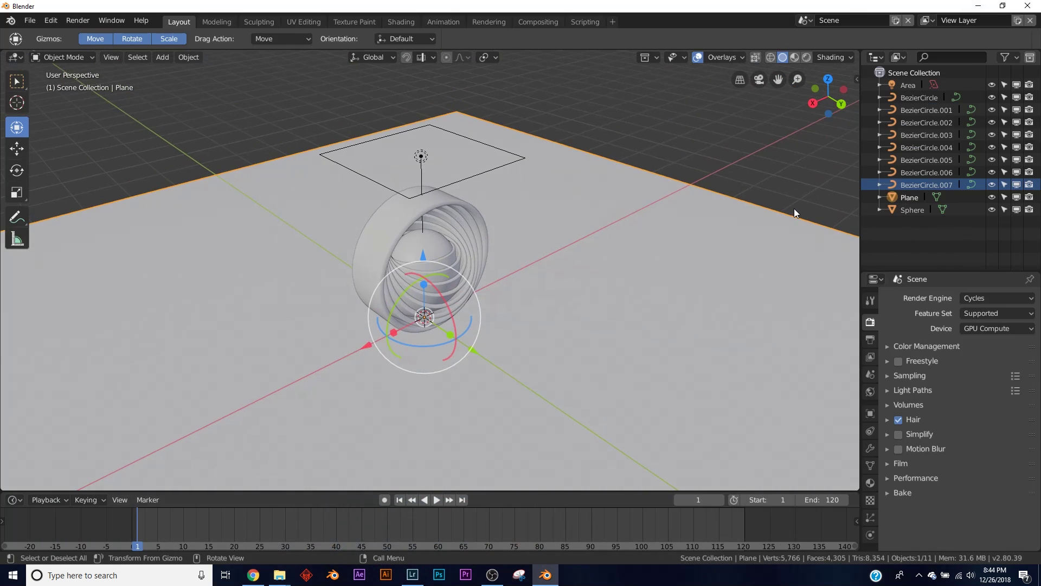
pyautogui.click(970, 299)
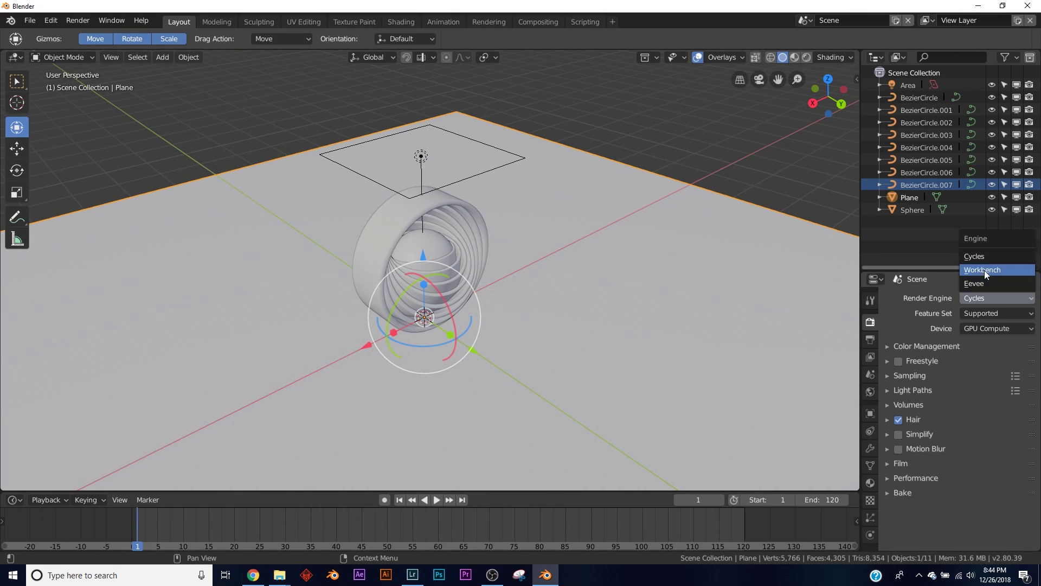
pyautogui.click(978, 282)
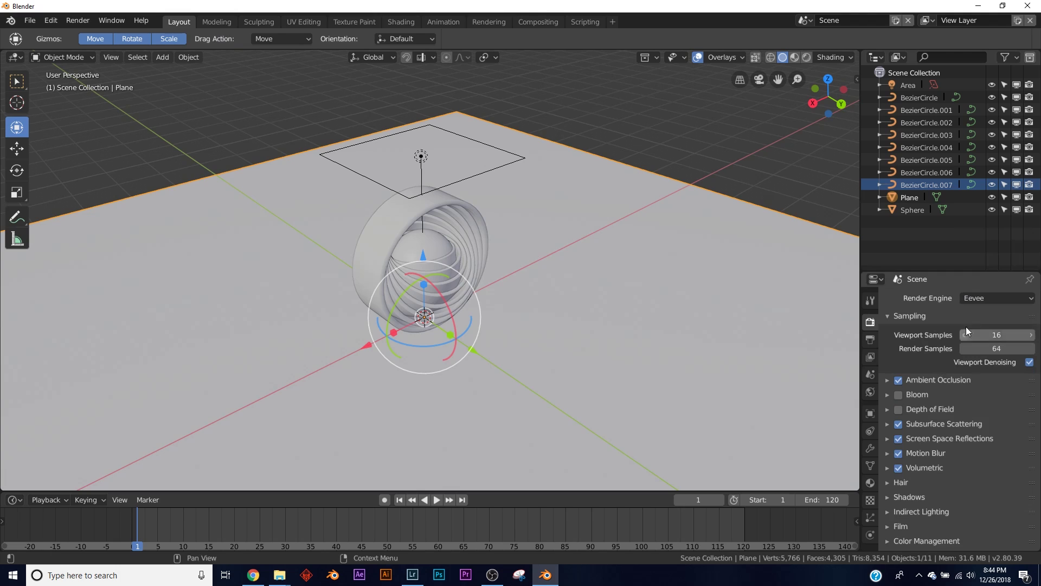
pyautogui.click(979, 300)
pyautogui.click(987, 258)
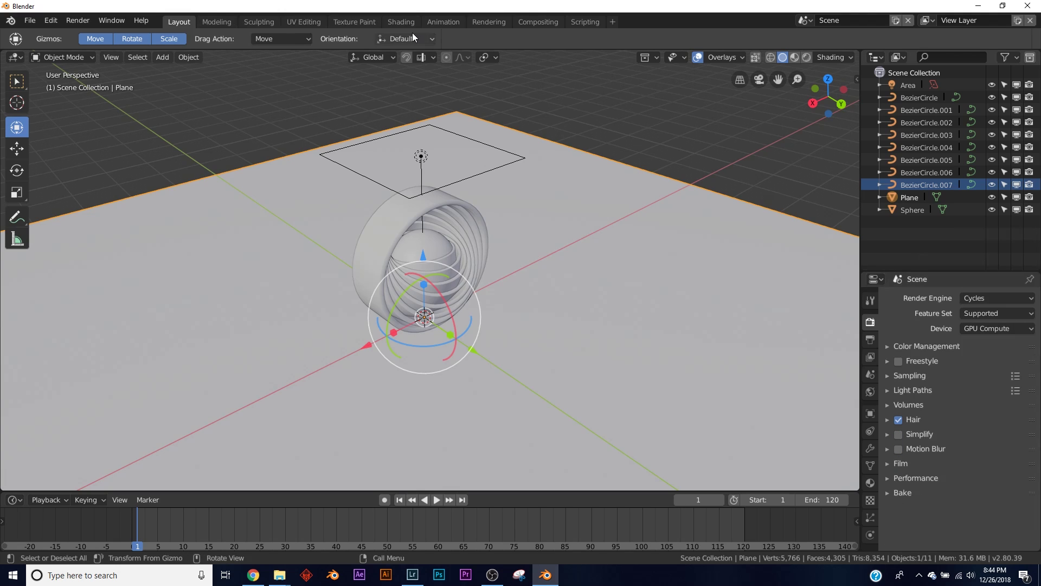
# - Switch to the Shading workspace with LookDev viewport shading and create a new material for the floor plane
pyautogui.click(401, 21)
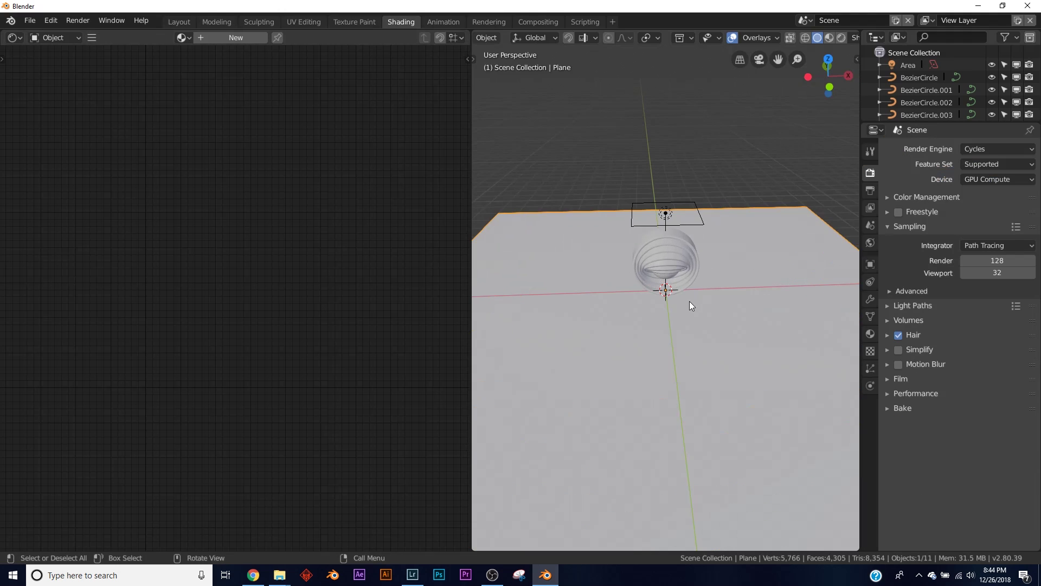
pyautogui.moveTo(689, 305)
pyautogui.mouseDown(button='middle')
pyautogui.moveTo(684, 299)
pyautogui.moveTo(712, 284)
pyautogui.moveTo(692, 317)
pyautogui.moveTo(759, 252)
pyautogui.mouseUp(button='middle')
pyautogui.click(829, 37)
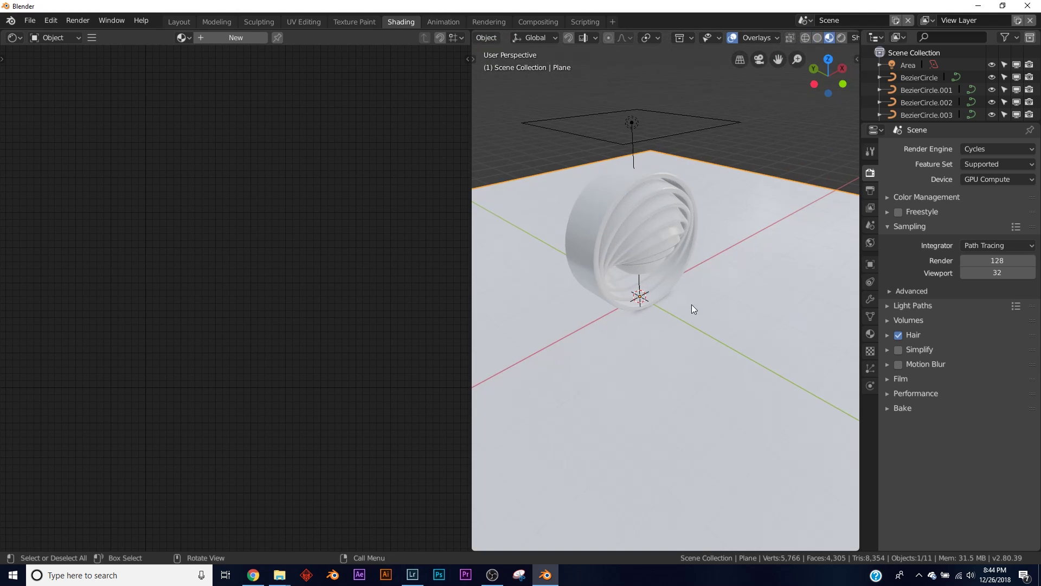
pyautogui.click(209, 38)
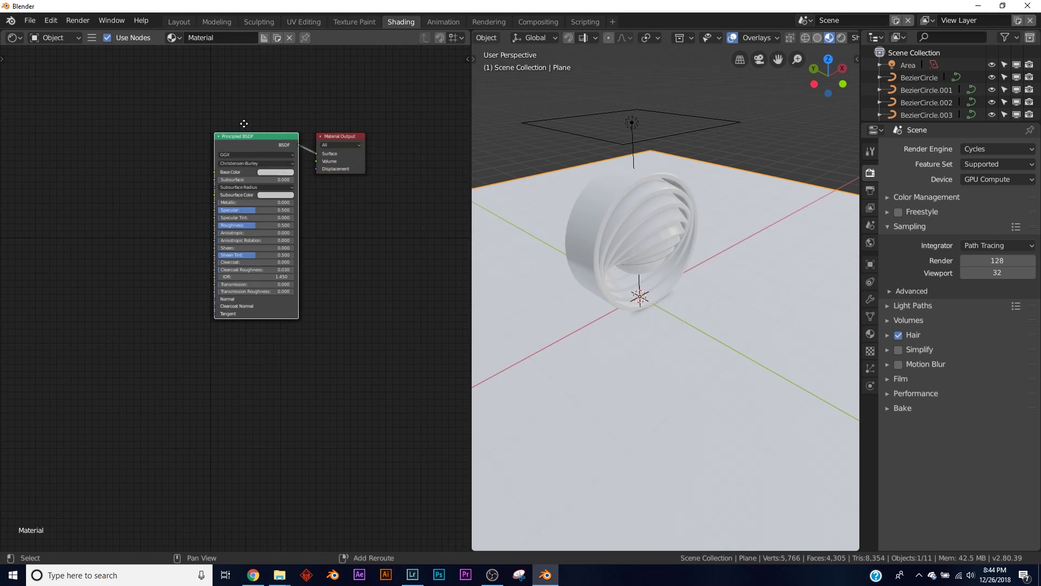
# - Duplicate the Principled BSDF node below the original and move the Material Output node away to make room
pyautogui.hotkey('shift', 'd')
pyautogui.click(251, 314)
pyautogui.moveTo(376, 157); pyautogui.dragTo(263, 167, button='middle')
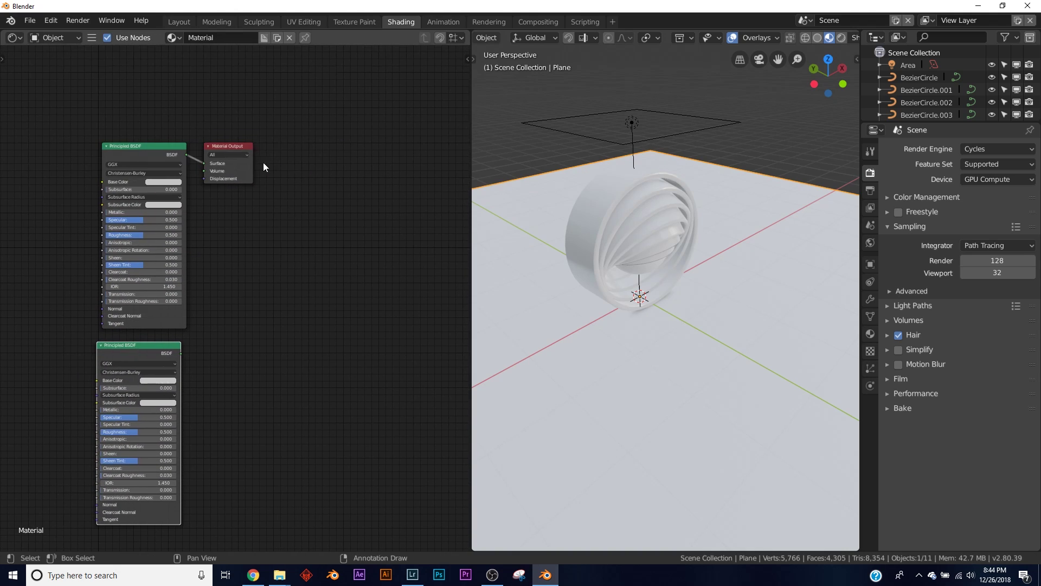
pyautogui.moveTo(233, 146); pyautogui.dragTo(319, 157)
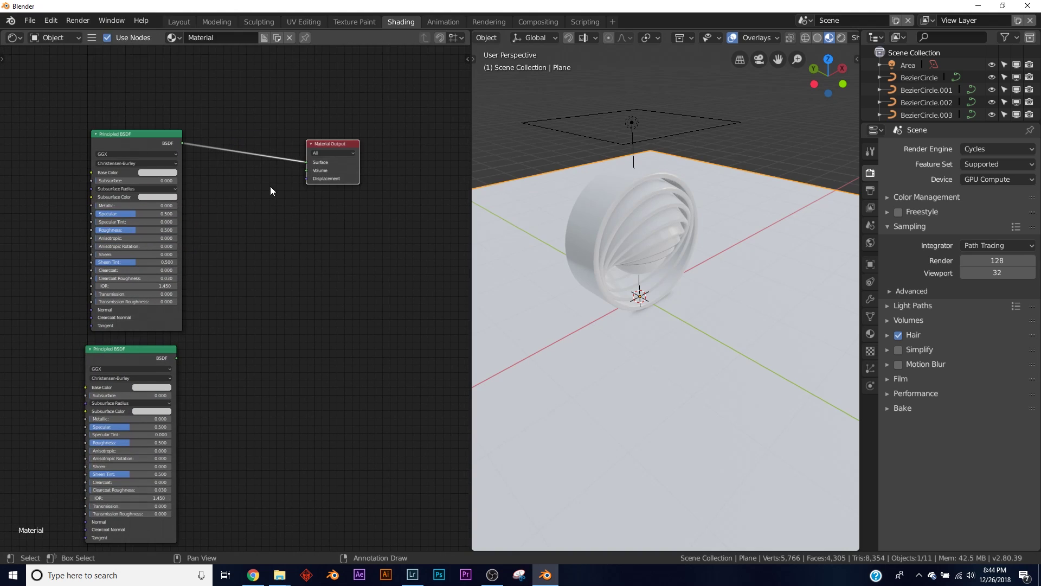
# - Insert a Mix Shader between the first Principled BSDF and the Material Output, and connect the duplicate Principled BSDF to its second shader input
pyautogui.hotkey('shift', 'a')
pyautogui.hotkey('shift', 'a')
pyautogui.click(250, 157)
pyautogui.write('m')
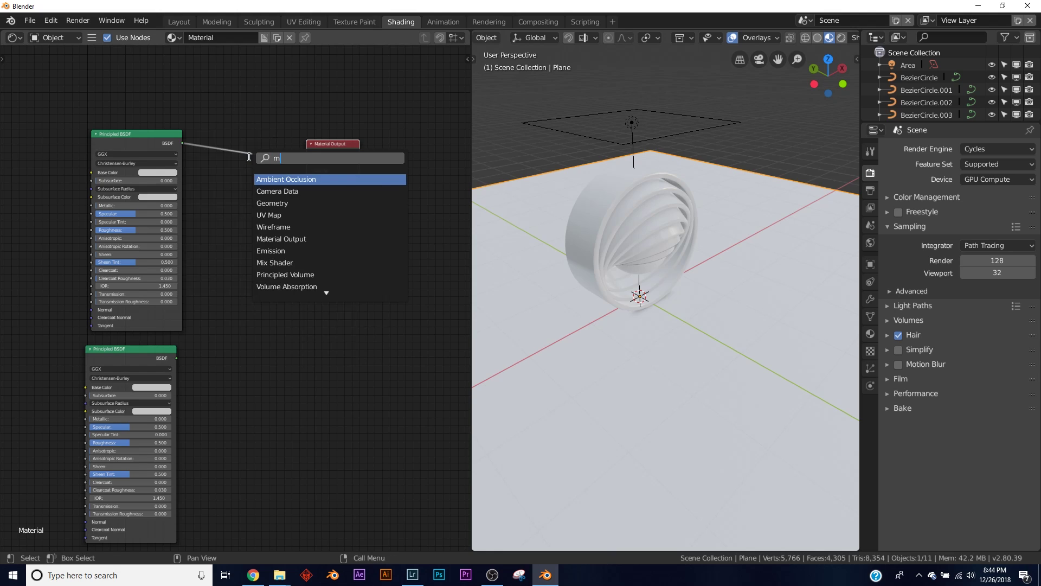
pyautogui.write('ix')
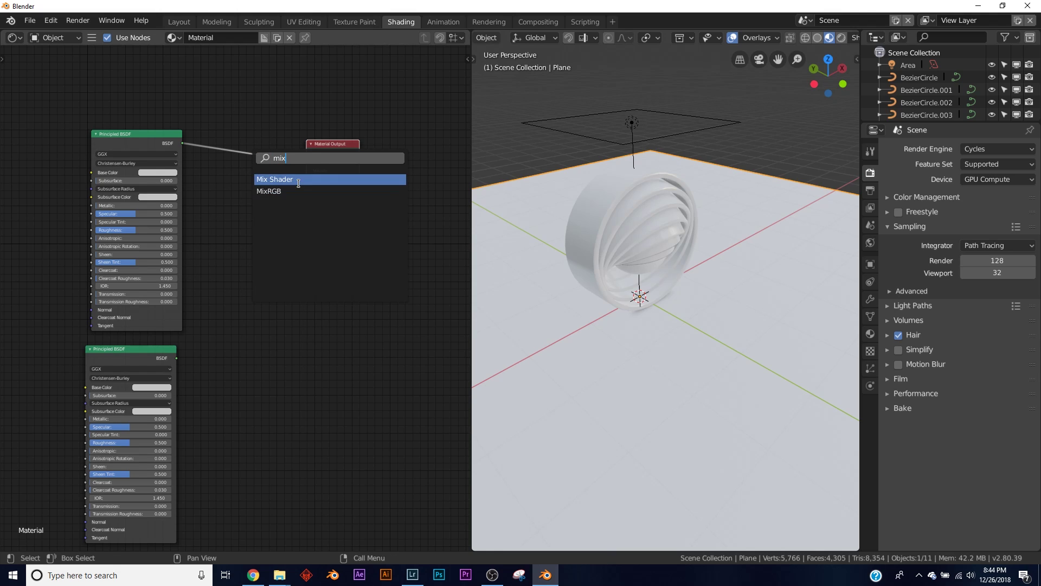
pyautogui.click(280, 179)
pyautogui.click(239, 152)
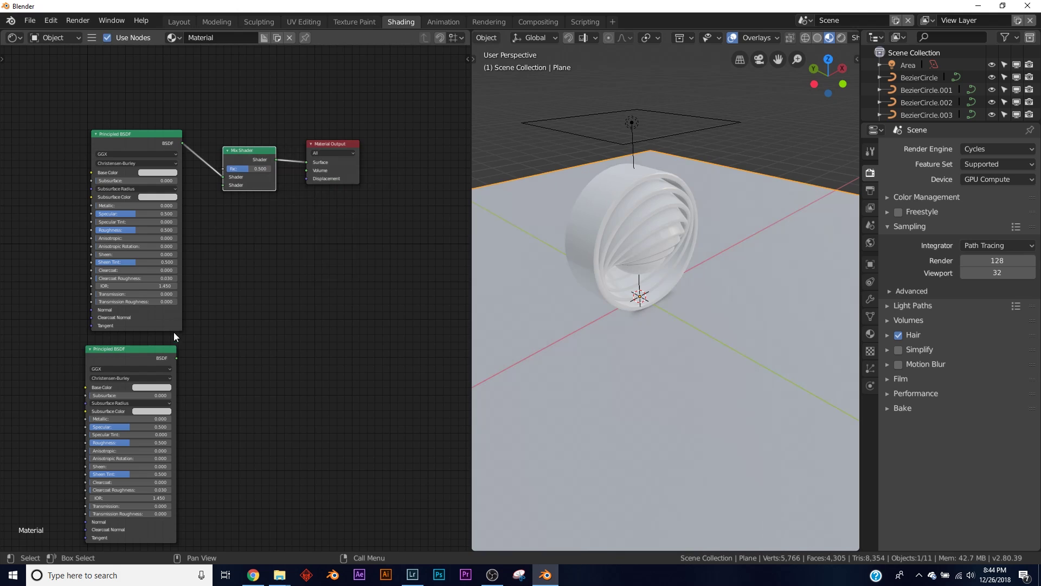
pyautogui.moveTo(177, 358); pyautogui.dragTo(223, 185)
pyautogui.moveTo(249, 148); pyautogui.dragTo(252, 94)
# - Set the base color of the original Principled BSDF to a saturated red
pyautogui.scroll(4, 132, 429)
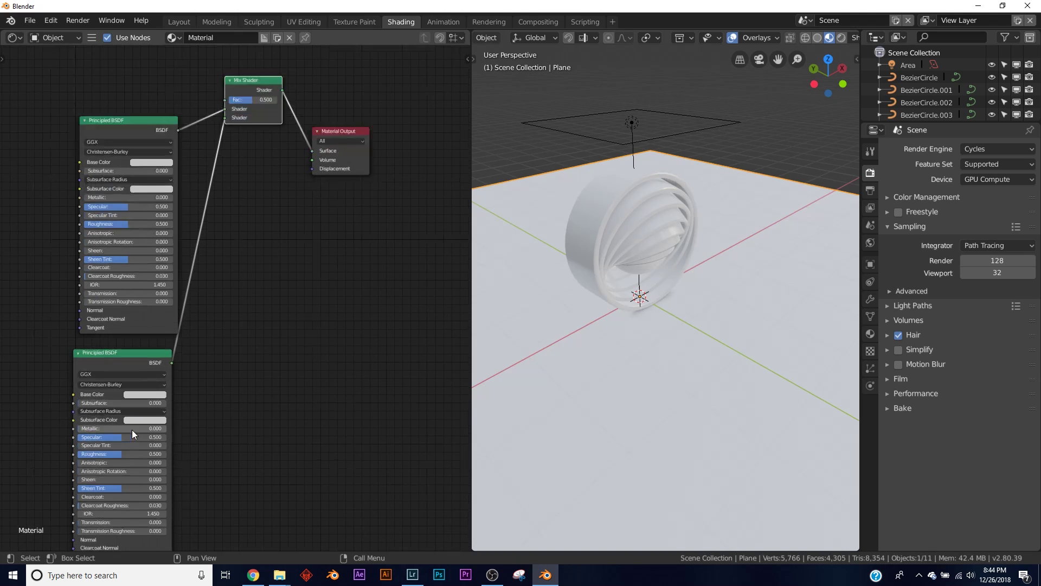
pyautogui.moveTo(252, 213)
pyautogui.keyDown('ctrl'); pyautogui.mouseDown(button='middle')
pyautogui.moveTo(305, 332)
pyautogui.moveTo(265, 220)
pyautogui.mouseUp(button='middle'); pyautogui.keyUp('ctrl')
pyautogui.click(233, 197)
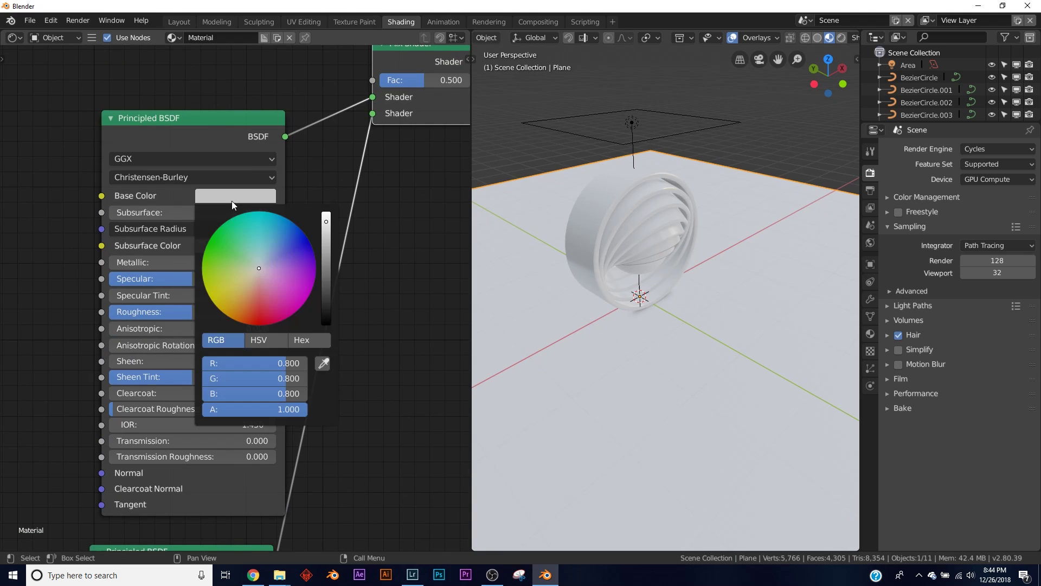
pyautogui.moveTo(263, 318); pyautogui.dragTo(253, 324)
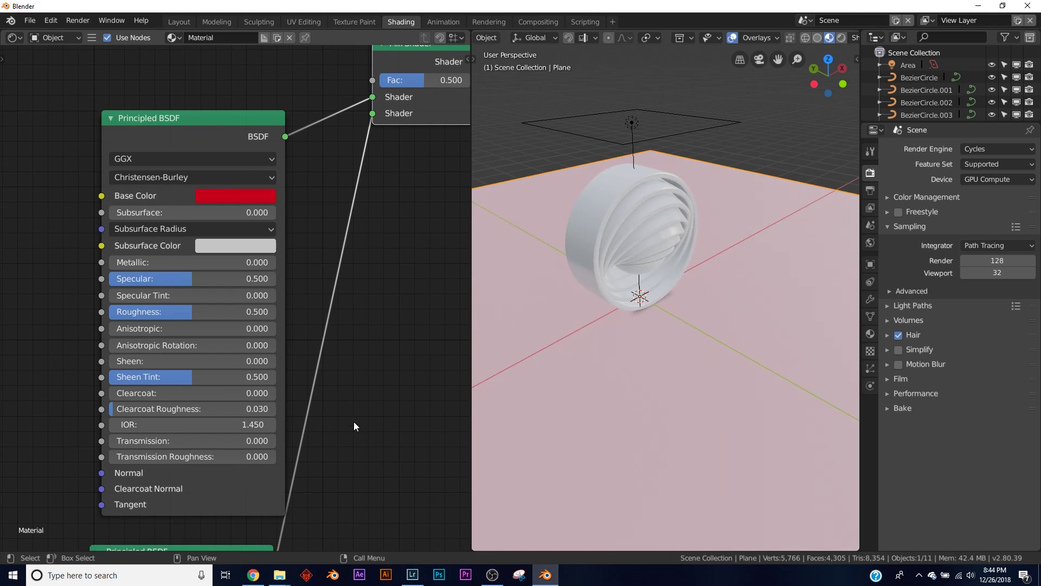
# - Darken the base color of the duplicate Principled BSDF to near black
pyautogui.moveTo(389, 438); pyautogui.dragTo(394, 177, button='middle')
pyautogui.click(265, 367)
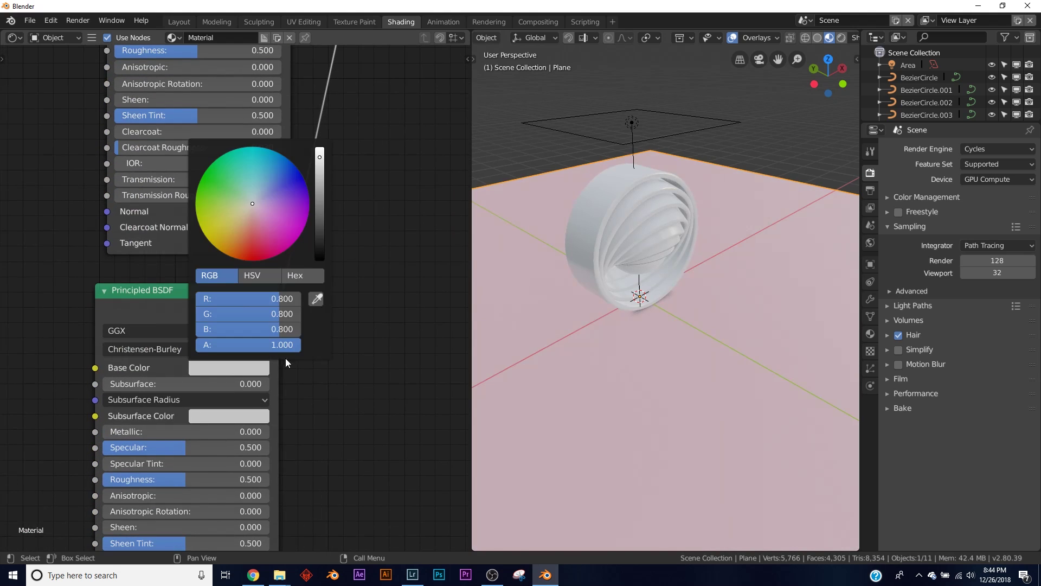
pyautogui.click(320, 241)
pyautogui.moveTo(308, 393); pyautogui.dragTo(346, 243, button='middle')
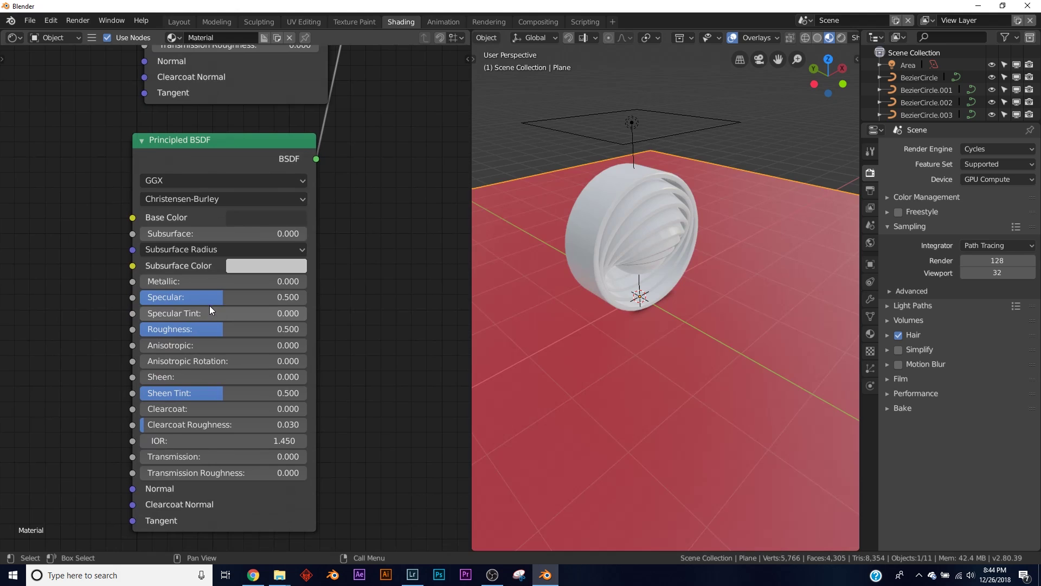
pyautogui.moveTo(200, 283); pyautogui.dragTo(141, 282)
pyautogui.click(241, 285)
pyautogui.press('Escape')
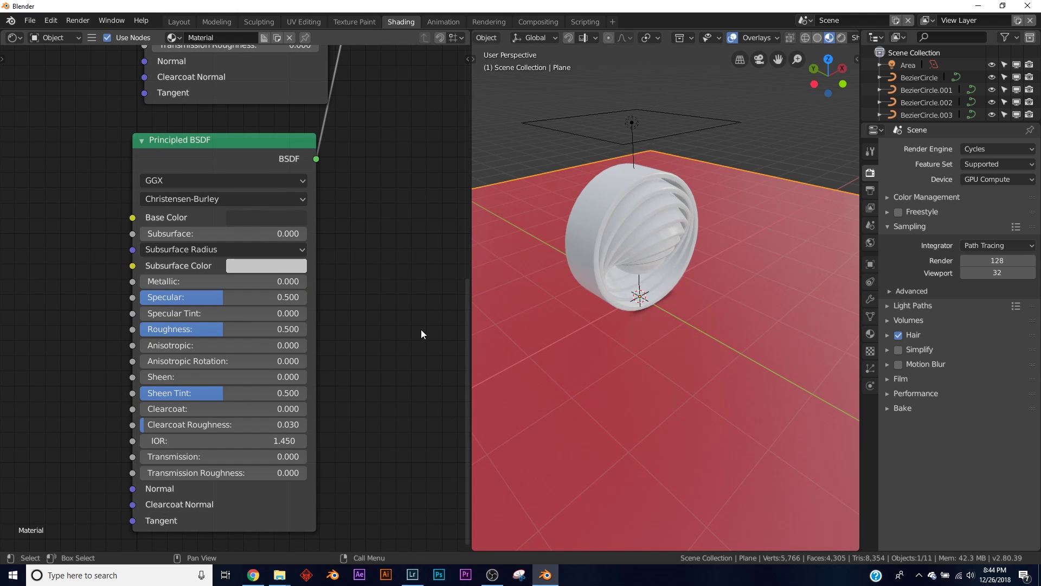
# - Set the roughness of the dark Principled BSDF to 0.000
pyautogui.moveTo(237, 334); pyautogui.dragTo(152, 334)
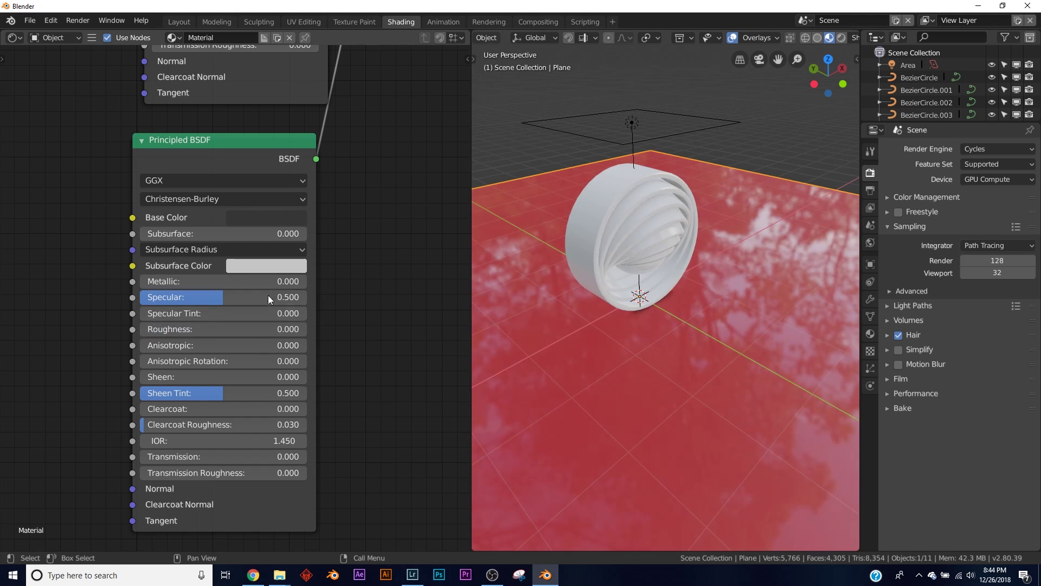
# - Set the roughness of the red Principled BSDF to 0.703
pyautogui.moveTo(355, 222); pyautogui.dragTo(358, 380, button='middle')
pyautogui.moveTo(364, 163); pyautogui.dragTo(371, 346, button='middle')
pyautogui.moveTo(242, 240); pyautogui.dragTo(258, 240)
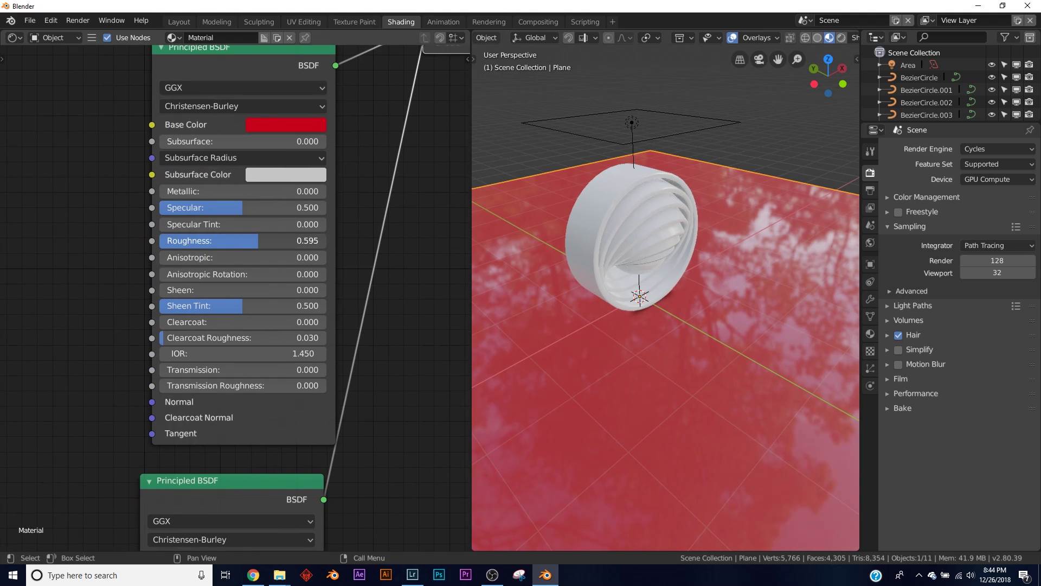
pyautogui.moveTo(288, 240); pyautogui.dragTo(304, 246, button='middle')
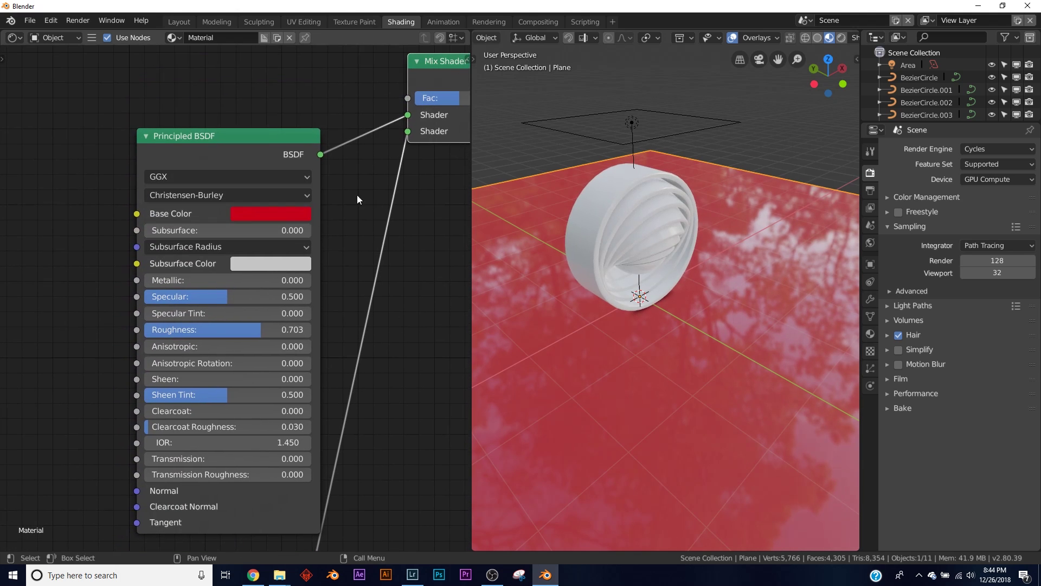
# - Add a ColorRamp node above the red Principled BSDF
pyautogui.moveTo(355, 197); pyautogui.dragTo(325, 318, button='middle')
pyautogui.scroll(-2, 324, 314)
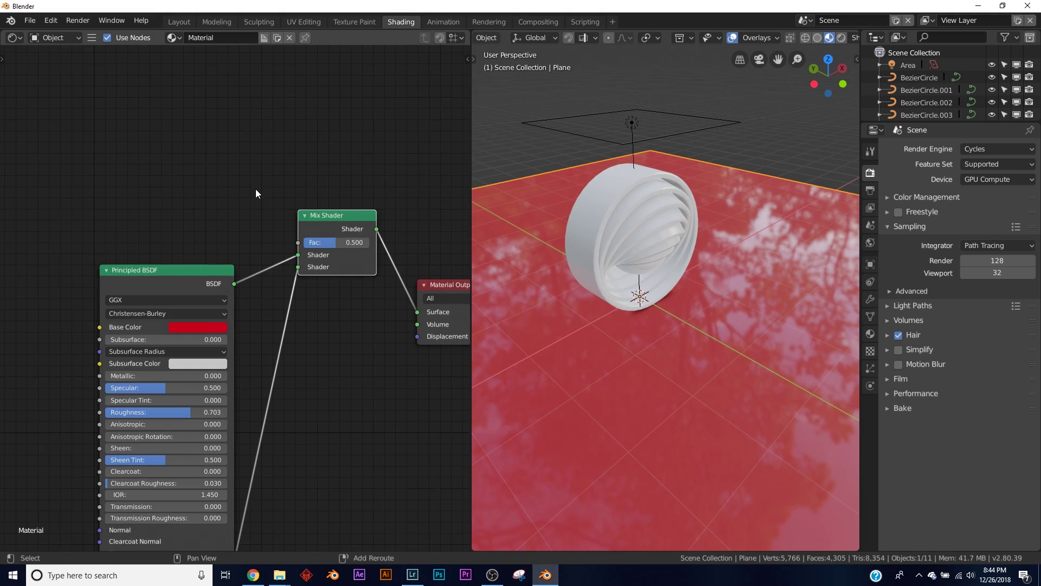
pyautogui.hotkey('shift', 'a')
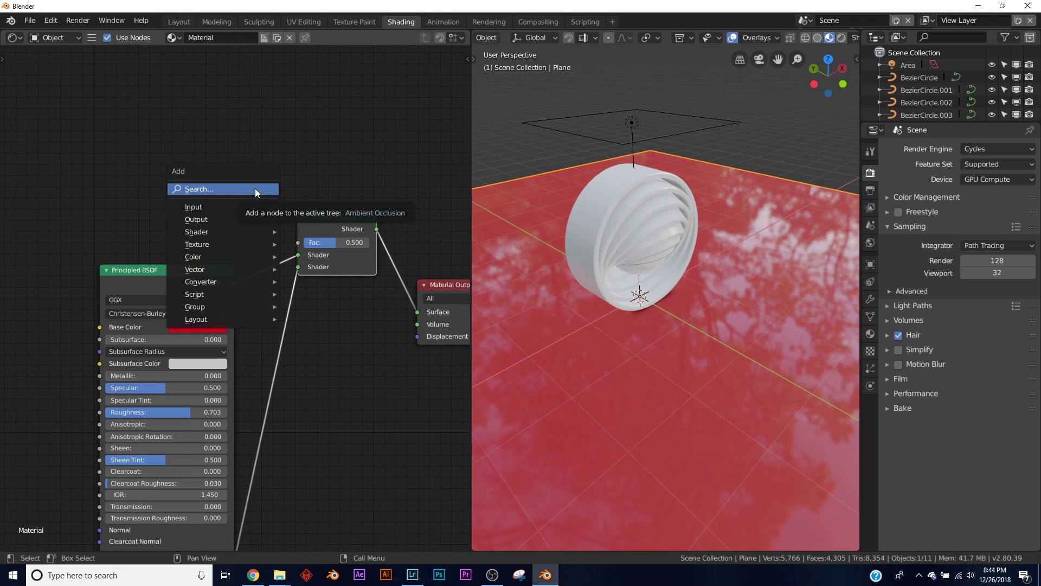
pyautogui.click(255, 189)
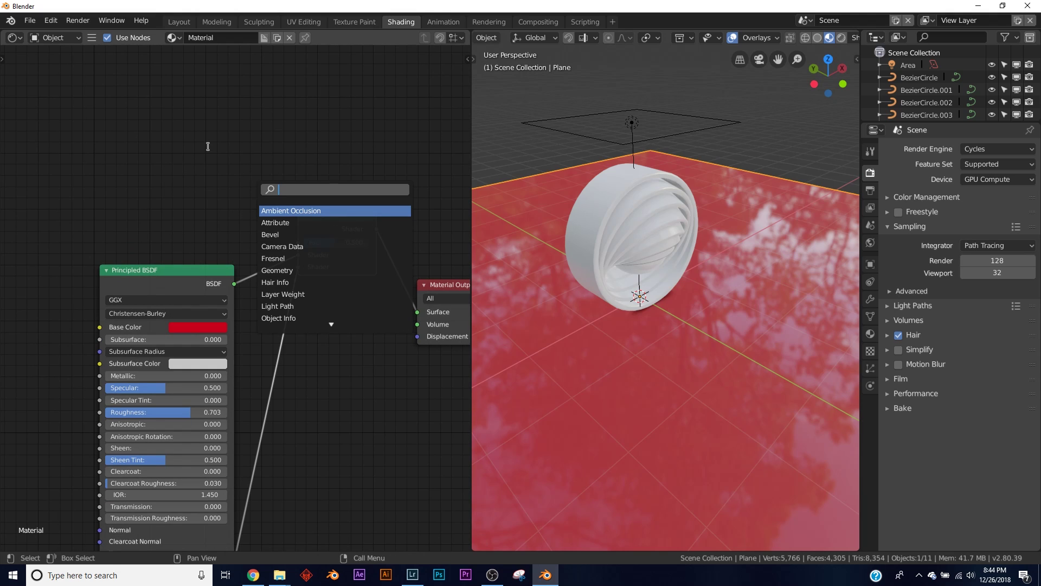
pyautogui.write('col')
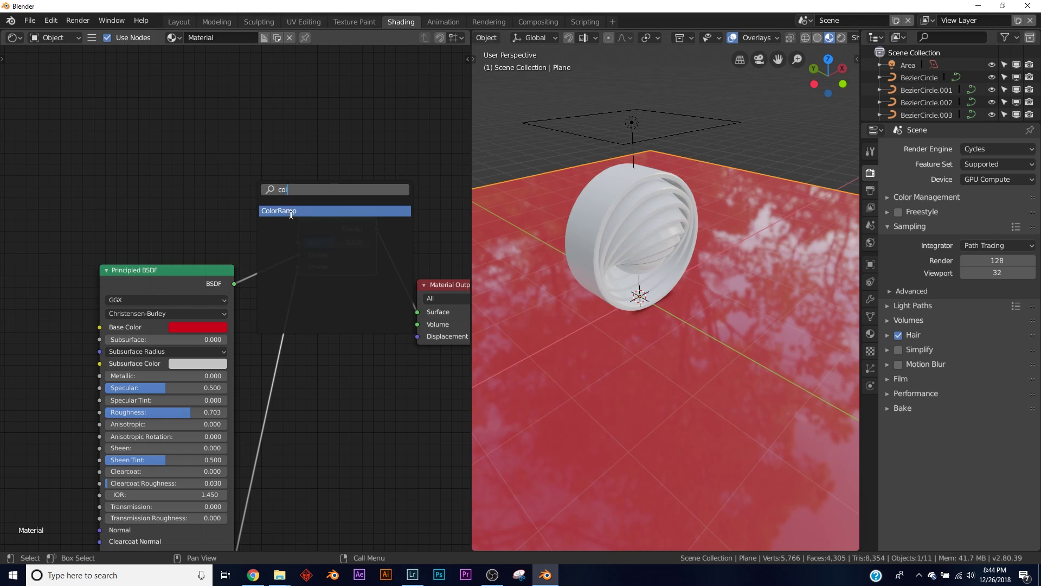
pyautogui.click(291, 213)
pyautogui.click(157, 162)
# - Add a Wave Texture node just before the ColorRamp
pyautogui.moveTo(27, 168); pyautogui.dragTo(156, 186, button='middle')
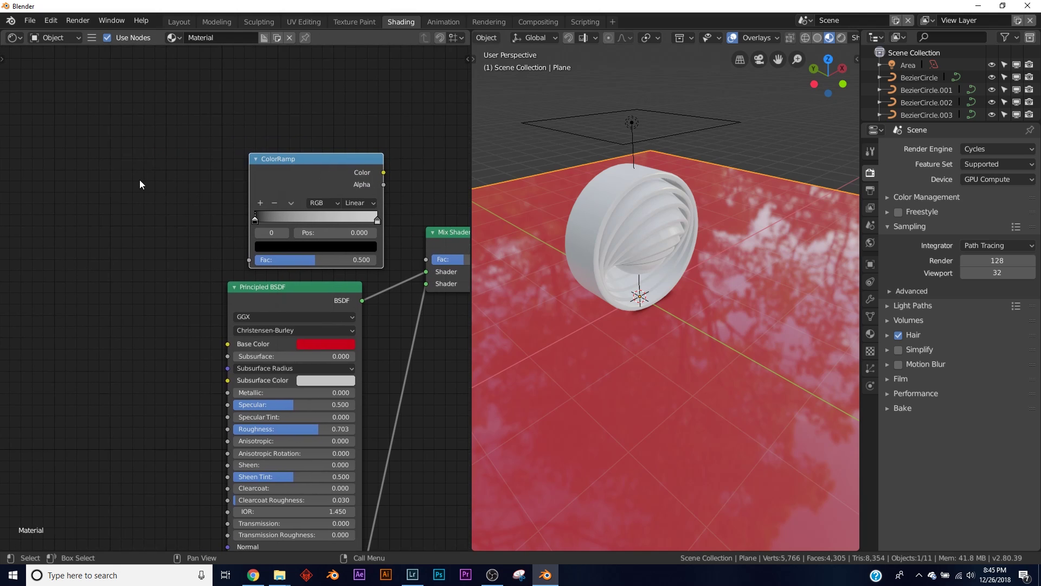
pyautogui.hotkey('shift', 'a')
pyautogui.click(138, 179)
pyautogui.write('wav')
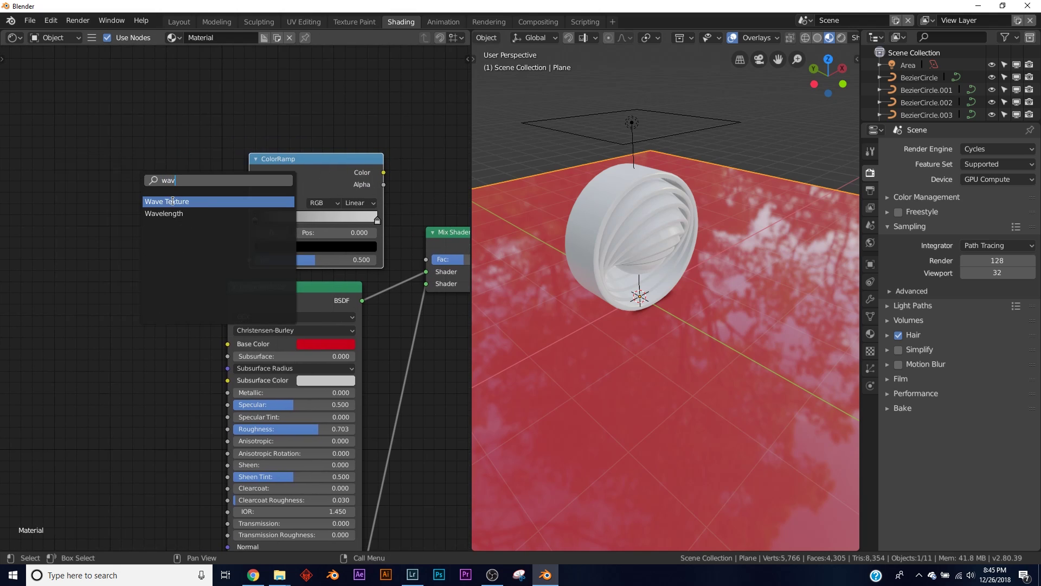
pyautogui.click(173, 201)
pyautogui.click(123, 190)
# - Add a Mapping node just before the Wave Texture
pyautogui.moveTo(136, 212); pyautogui.dragTo(116, 142, button='middle')
pyautogui.moveTo(116, 142); pyautogui.dragTo(117, 96)
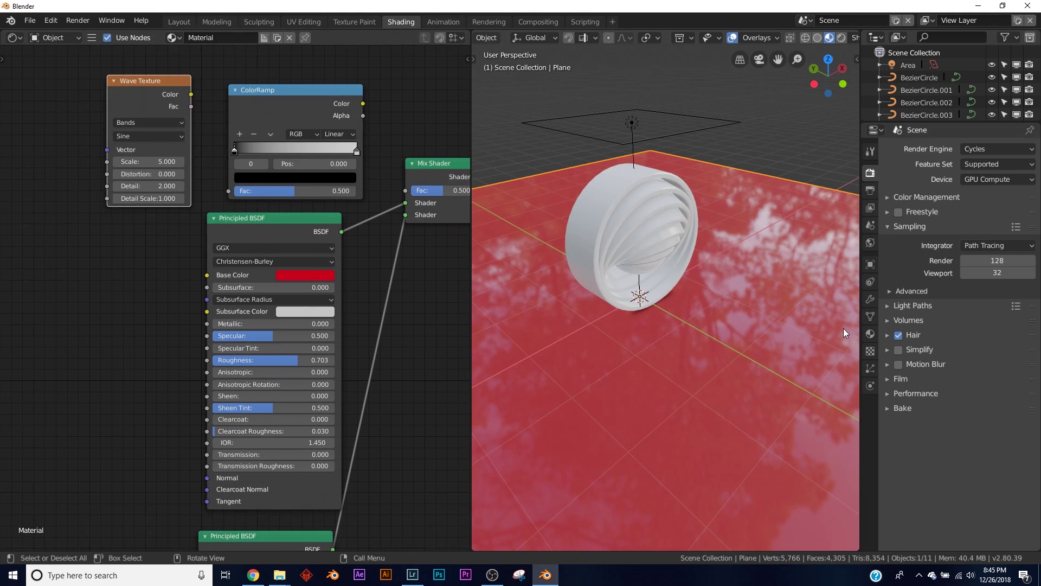
pyautogui.moveTo(133, 86); pyautogui.dragTo(295, 177, button='middle')
pyautogui.moveTo(295, 177); pyautogui.dragTo(306, 183)
pyautogui.hotkey('shift', 'a')
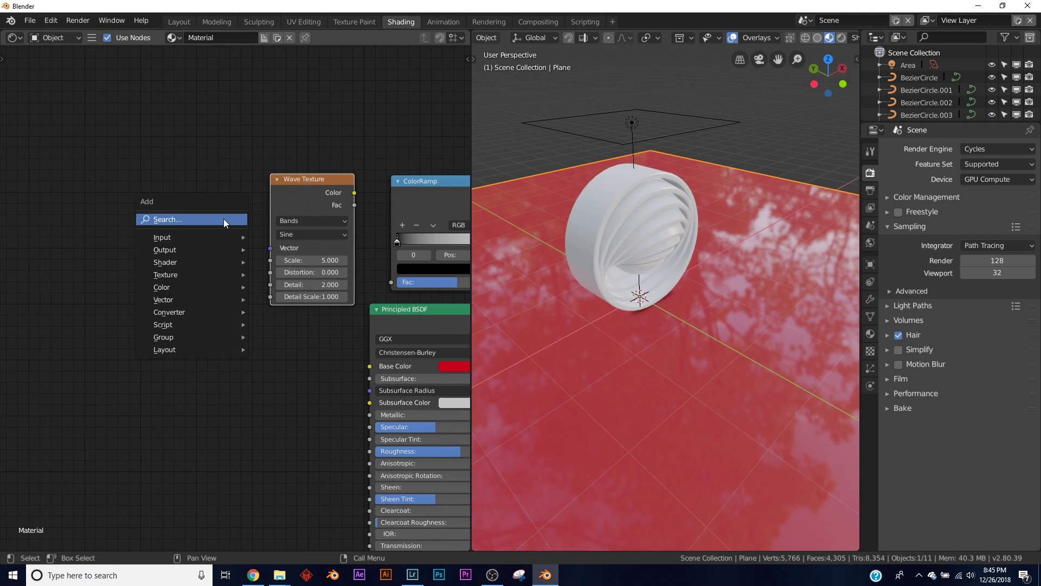
pyautogui.click(224, 219)
pyautogui.write('map')
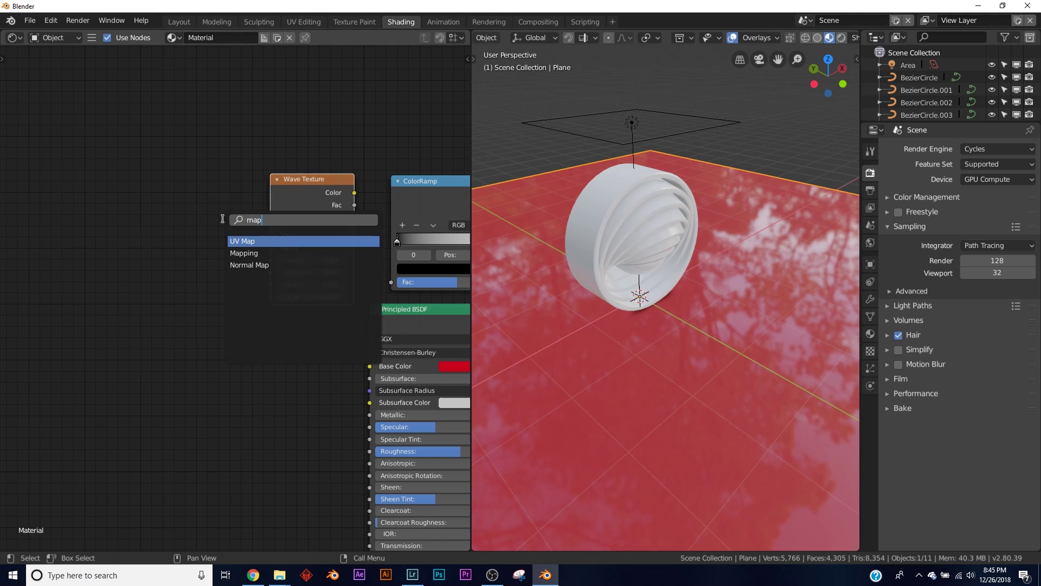
pyautogui.click(270, 251)
pyautogui.click(115, 230)
# - Add a Texture Coordinate node and connect its Generated output to the Mapping node's Vector input
pyautogui.moveTo(113, 276); pyautogui.dragTo(276, 281, button='middle')
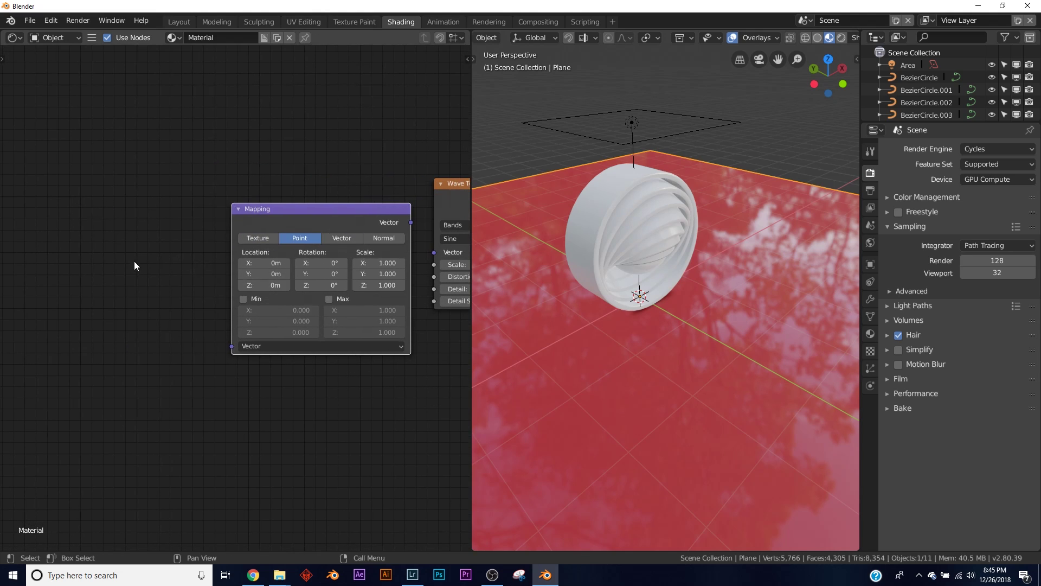
pyautogui.hotkey('shift', 'a')
pyautogui.click(134, 259)
pyautogui.write('tex')
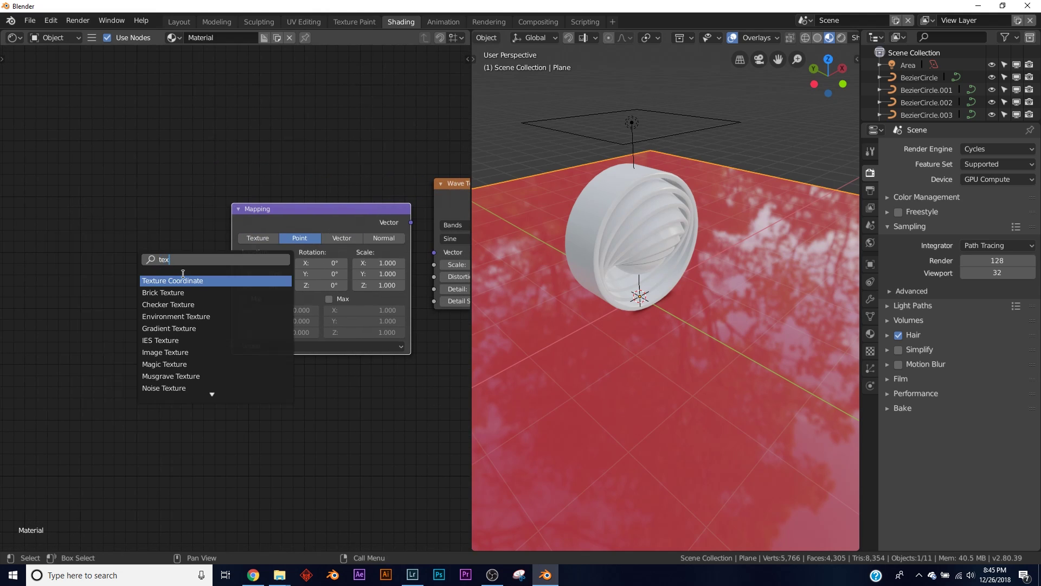
pyautogui.click(183, 278)
pyautogui.click(173, 257)
pyautogui.moveTo(182, 258); pyautogui.dragTo(233, 347)
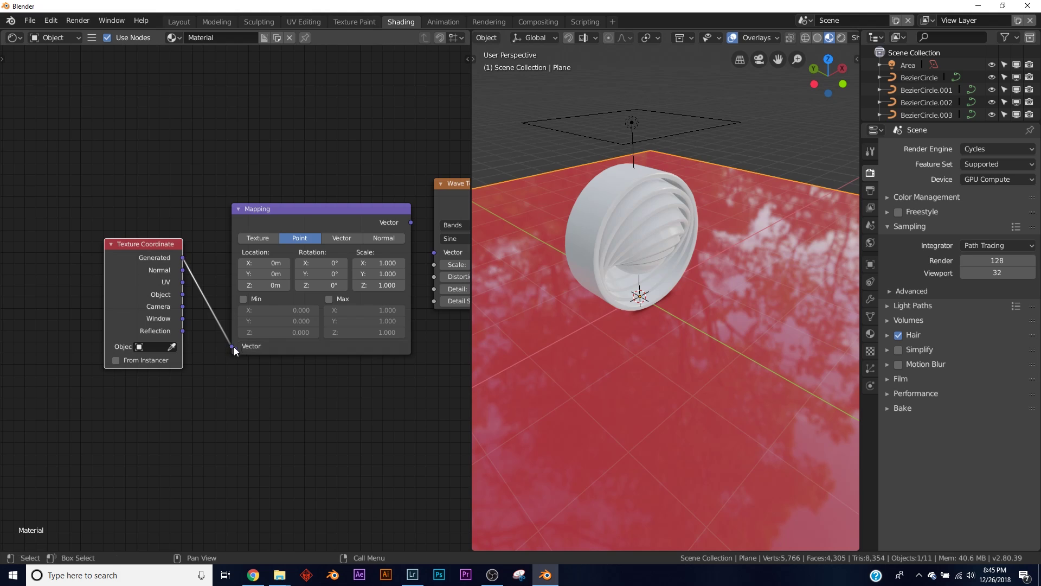
# - Chain the Mapping vector, Wave Texture color and ColorRamp color outputs in sequence into the Mix Shader's Fac input
pyautogui.moveTo(330, 292); pyautogui.dragTo(147, 271, button='middle')
pyautogui.moveTo(227, 200); pyautogui.dragTo(251, 229)
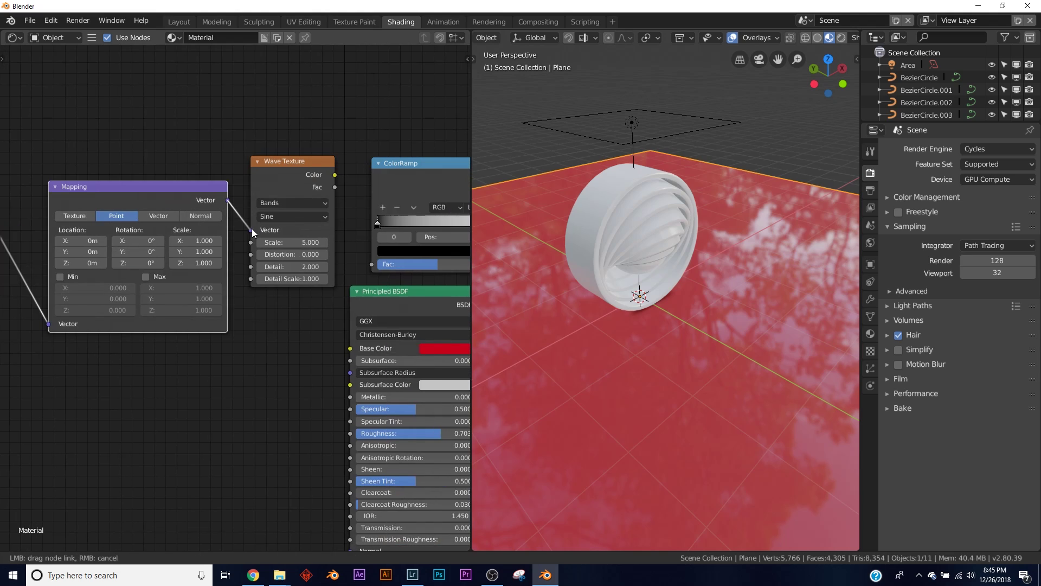
pyautogui.keyDown('ctrl'); pyautogui.hscroll(5, 252, 228); pyautogui.keyUp('ctrl')
pyautogui.moveTo(216, 161); pyautogui.dragTo(254, 193)
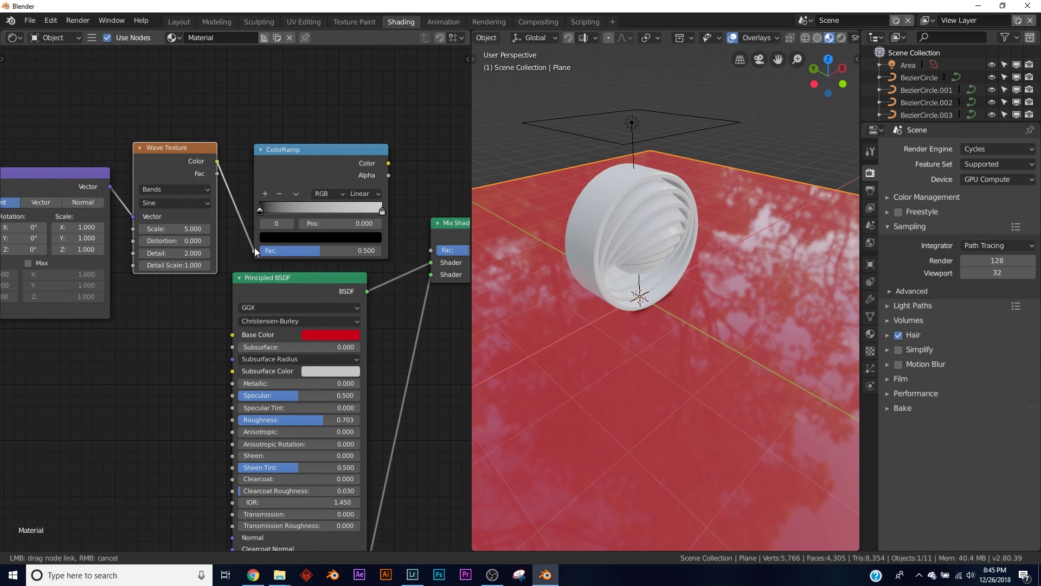
pyautogui.moveTo(254, 247); pyautogui.dragTo(255, 249)
pyautogui.keyDown('ctrl'); pyautogui.hscroll(6, 255, 248); pyautogui.keyUp('ctrl')
pyautogui.moveTo(197, 158); pyautogui.dragTo(238, 247)
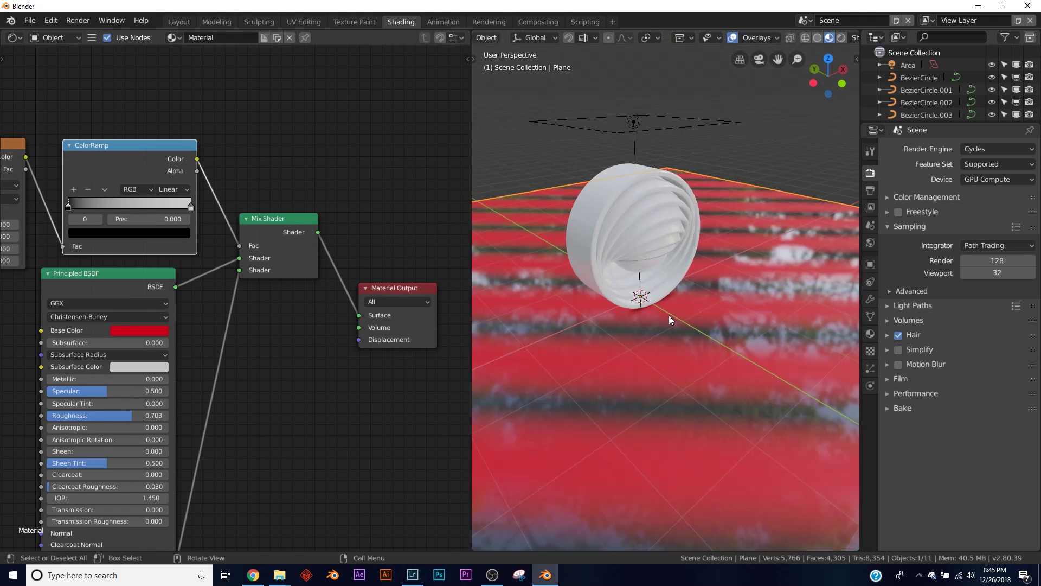
# - Set the Wave Texture scale to 23.400 for narrower stripes on the floor plane
pyautogui.moveTo(669, 315)
pyautogui.mouseDown(button='middle')
pyautogui.moveTo(673, 343)
pyautogui.moveTo(612, 338)
pyautogui.moveTo(684, 323)
pyautogui.moveTo(672, 317)
pyautogui.mouseUp(button='middle')
pyautogui.moveTo(167, 304); pyautogui.dragTo(434, 313, button='middle')
pyautogui.scroll(2, 249, 282)
pyautogui.moveTo(228, 223); pyautogui.dragTo(262, 233)
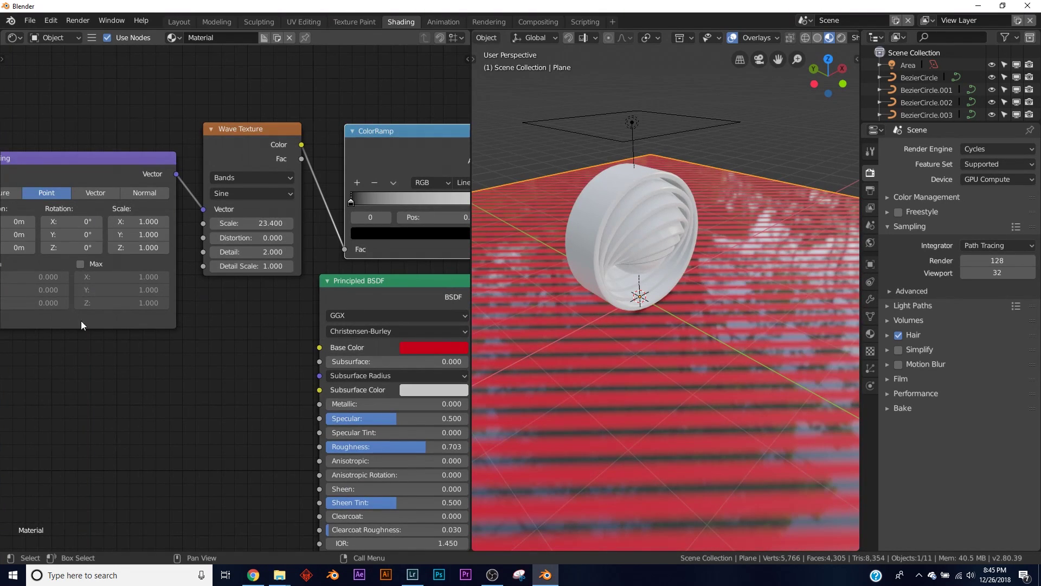
# - Set the Mapping node's Z rotation to -115° with the X and Y rotations at 0°
pyautogui.moveTo(138, 234); pyautogui.dragTo(259, 220, button='middle')
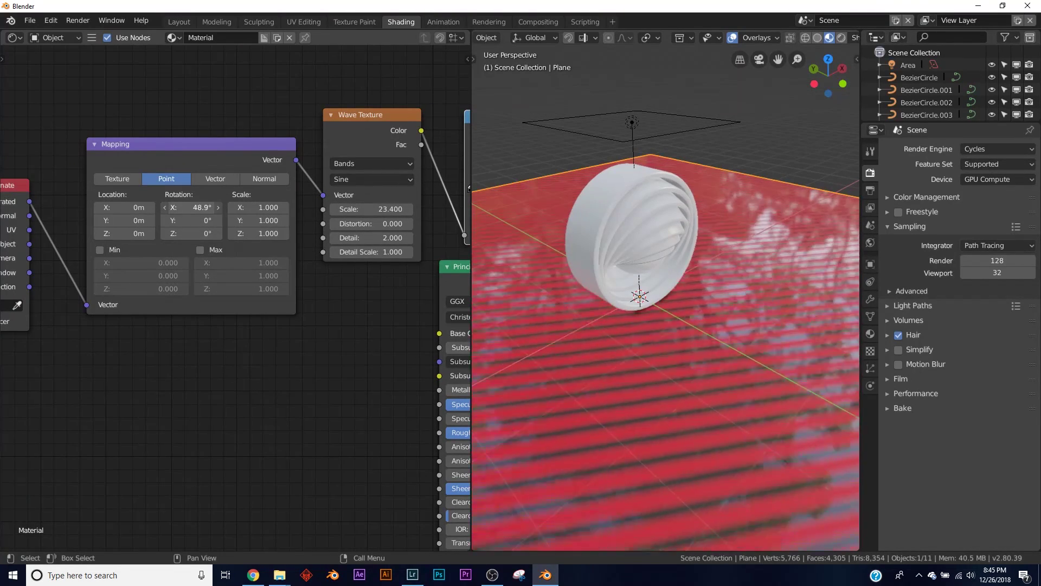
pyautogui.moveTo(195, 220); pyautogui.dragTo(144, 233)
pyautogui.hotkey('ctrl', 'z')
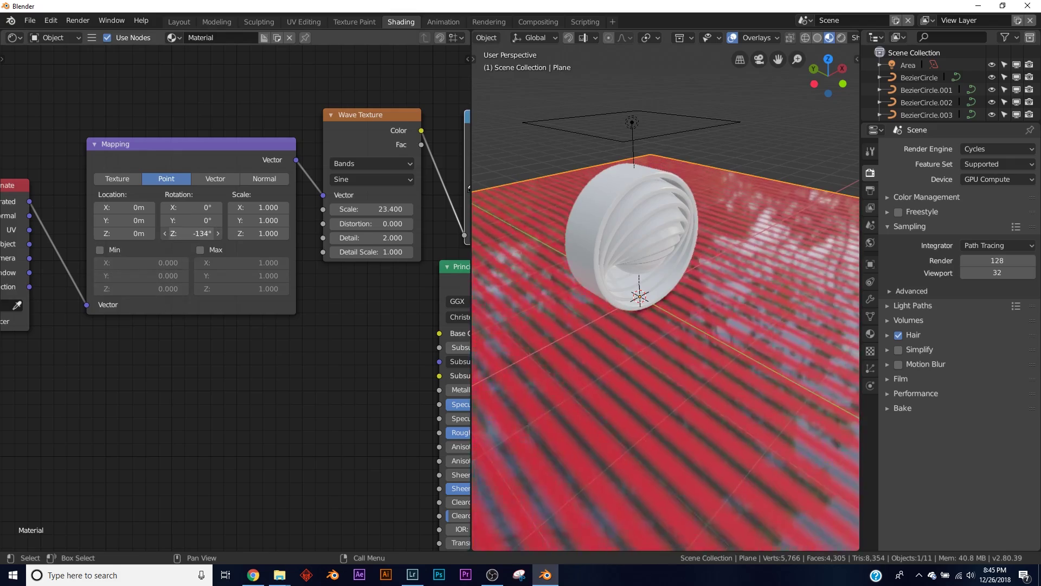
pyautogui.moveTo(185, 233); pyautogui.dragTo(193, 233)
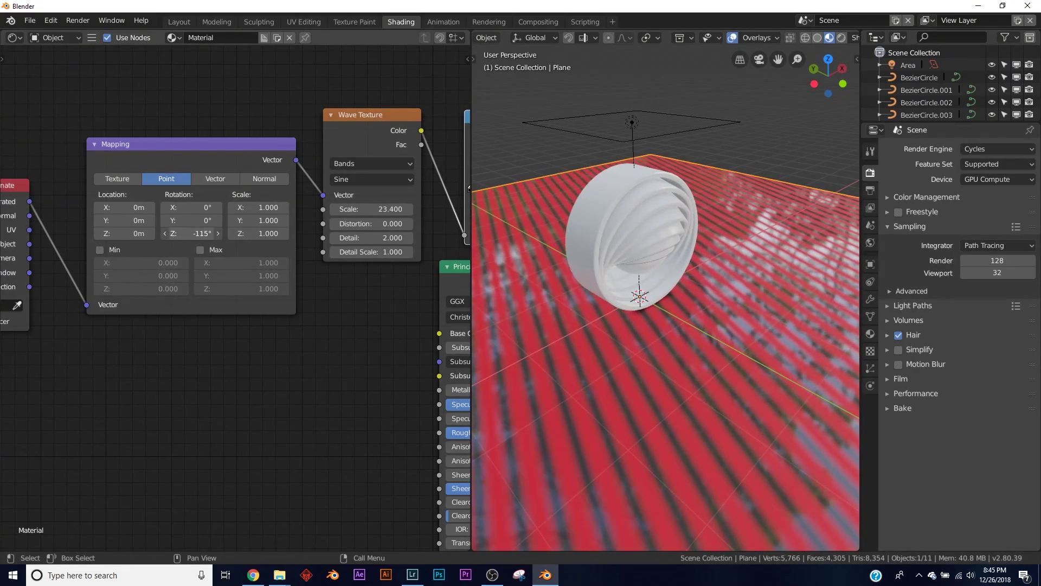
# - Switch to the Layout workspace with material preview shading and add a camera to the scene
pyautogui.moveTo(584, 374); pyautogui.dragTo(680, 339, button='middle')
pyautogui.click(171, 21)
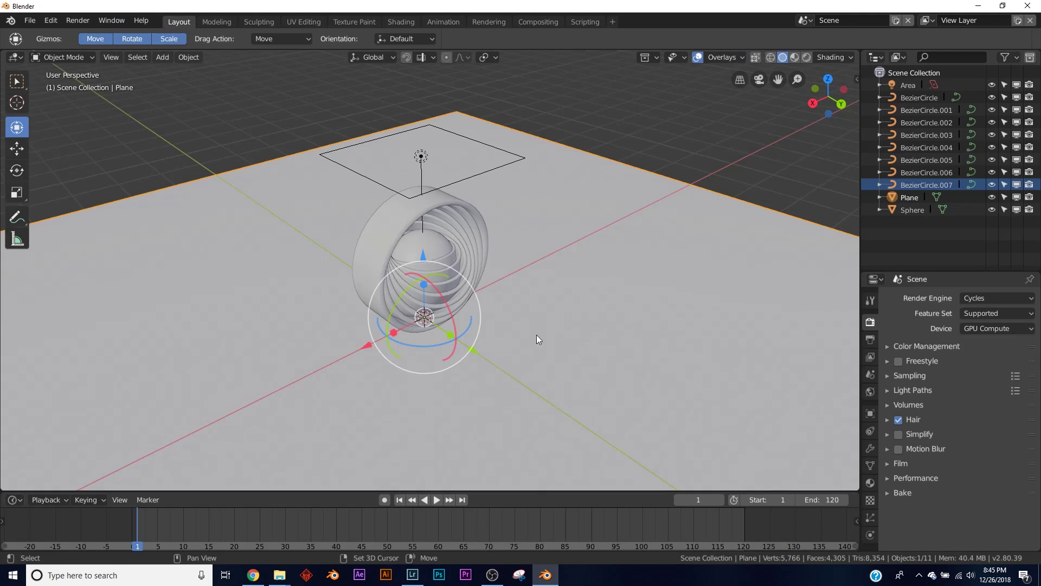
pyautogui.moveTo(536, 334); pyautogui.dragTo(532, 250, button='middle')
pyautogui.press('z')
pyautogui.click(543, 298)
pyautogui.hotkey('shift', 'a')
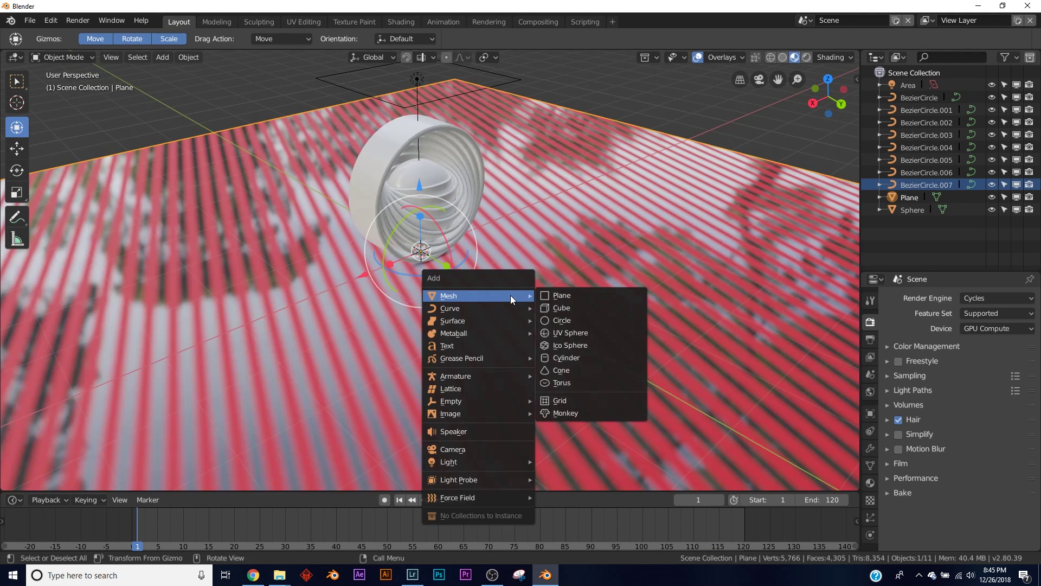
pyautogui.click(470, 446)
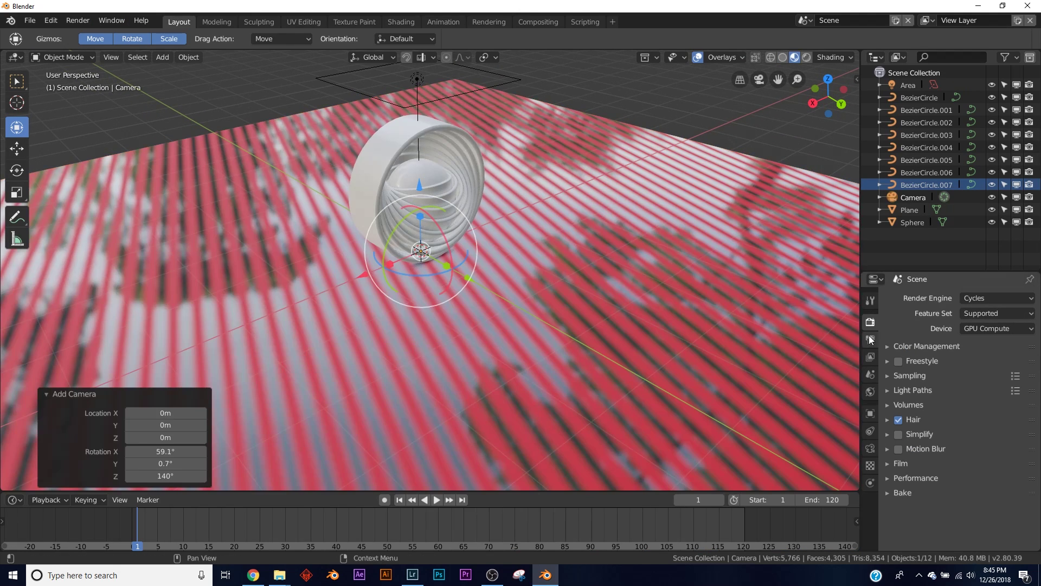
# - Set the render resolution to 2000 by 2000 px
pyautogui.click(871, 339)
pyautogui.doubleClick(991, 313)
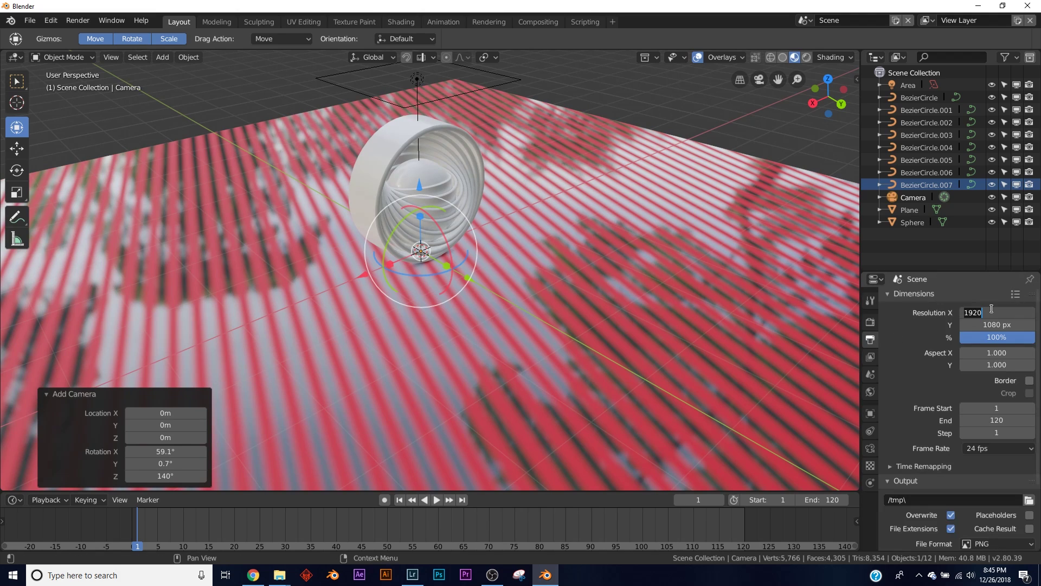
pyautogui.write('200')
pyautogui.press('Return')
pyautogui.press('Return')
pyautogui.doubleClick(999, 325)
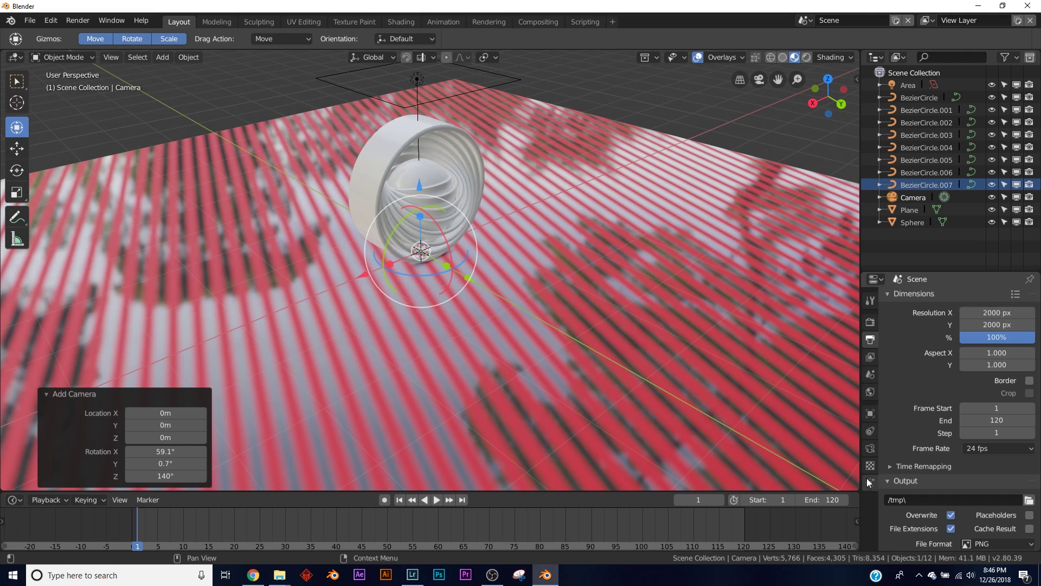
# - Change the camera's lens type to Orthographic
pyautogui.click(869, 448)
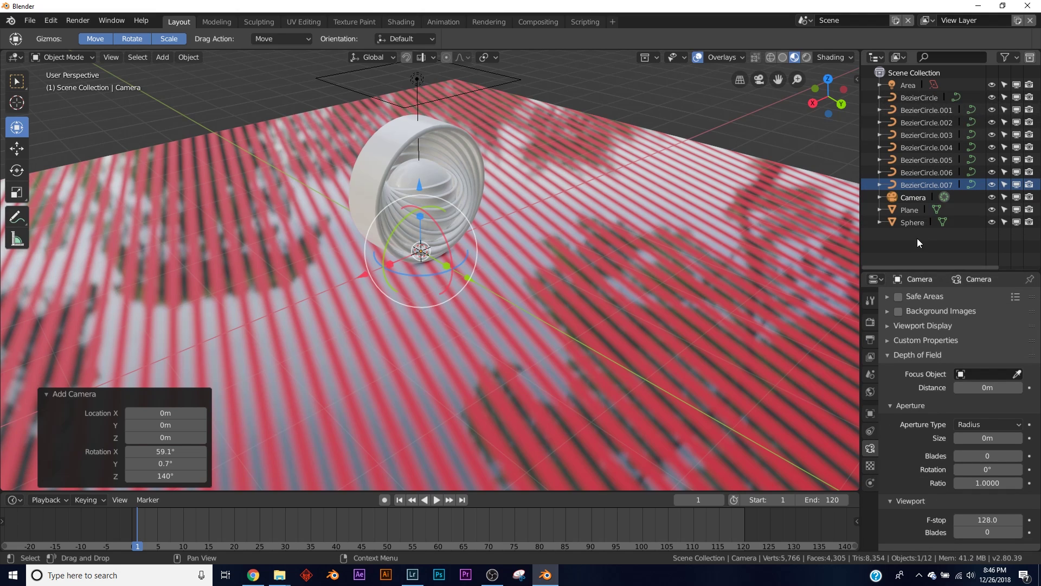
pyautogui.scroll(8, 946, 369)
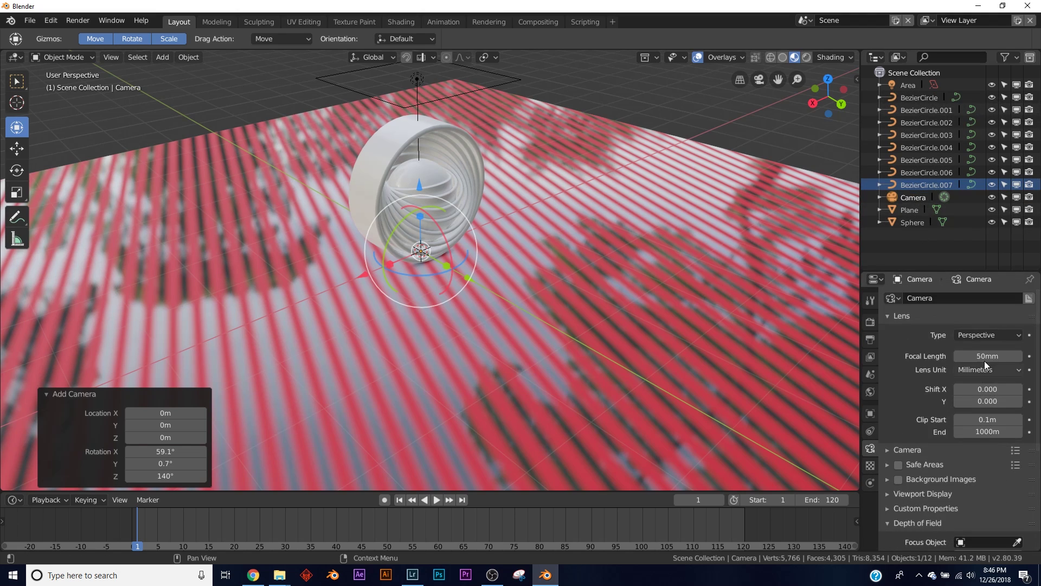
pyautogui.click(987, 336)
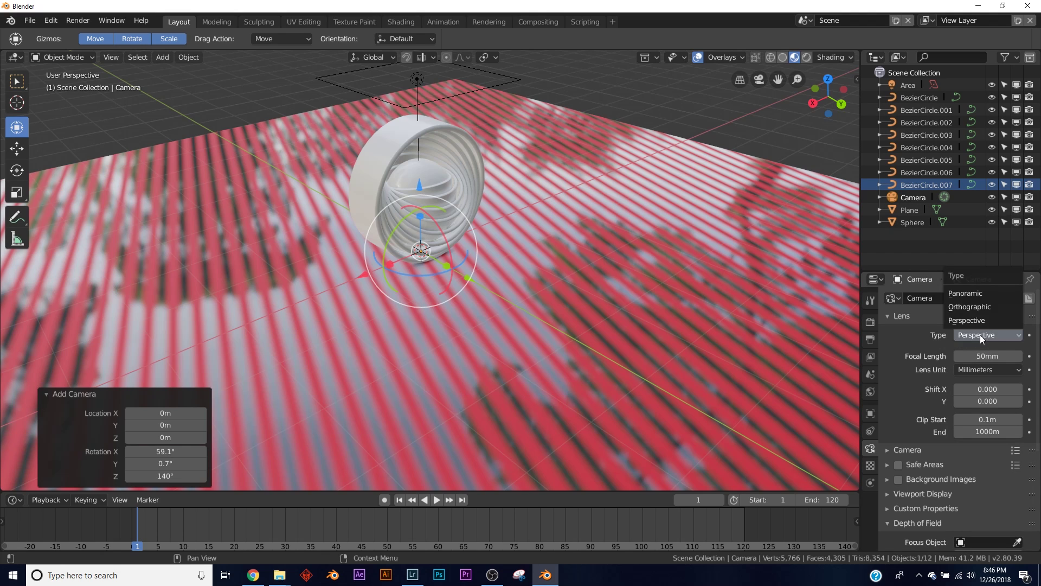
pyautogui.click(983, 307)
# - Orient the viewport toward the open side of the rings and align the camera to that view
pyautogui.moveTo(552, 288); pyautogui.dragTo(562, 269, button='middle')
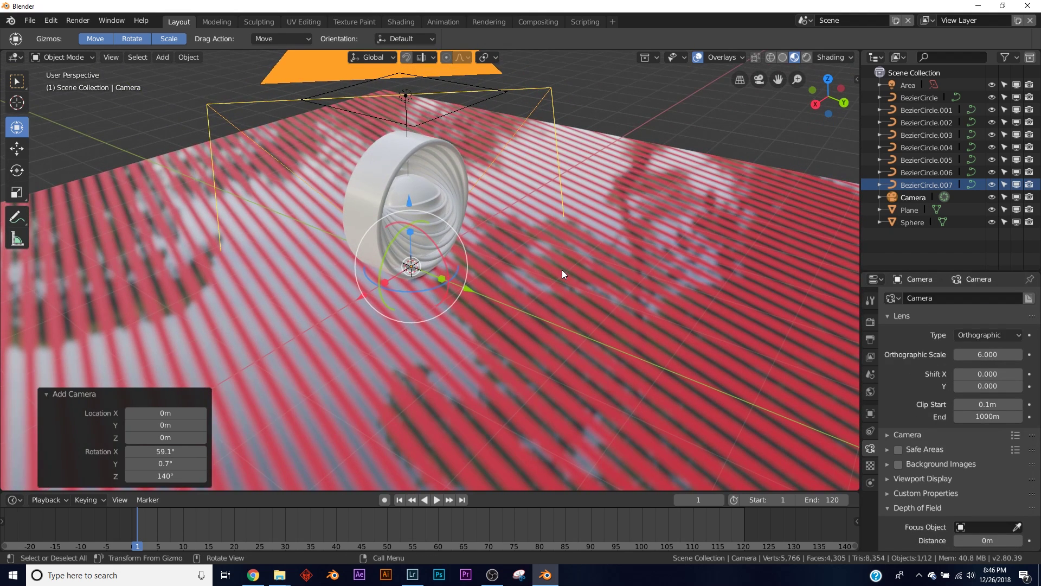
pyautogui.press('KP_0')
pyautogui.moveTo(624, 226); pyautogui.dragTo(510, 252, button='middle')
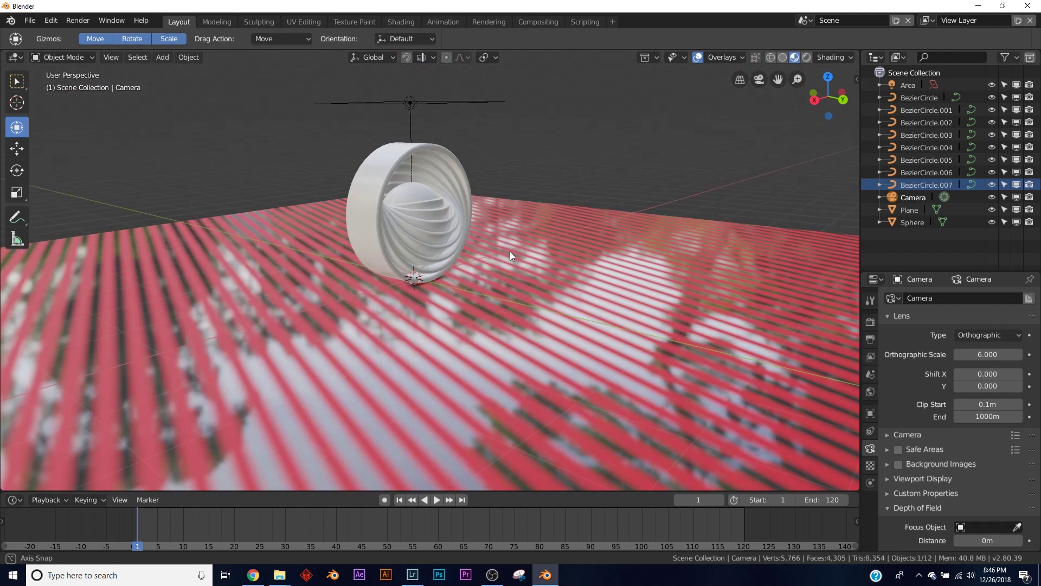
pyautogui.press('KP_0')
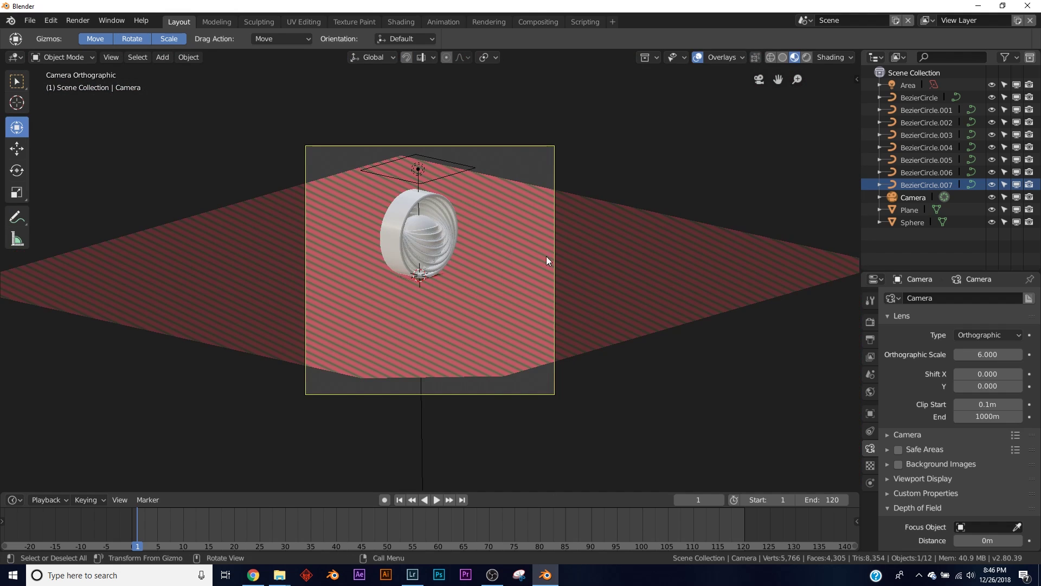
# - Set the camera's orthographic scale to 3.000 and move it about 0.7 m up so the rings fit inside the frame
pyautogui.moveTo(987, 354); pyautogui.dragTo(960, 354)
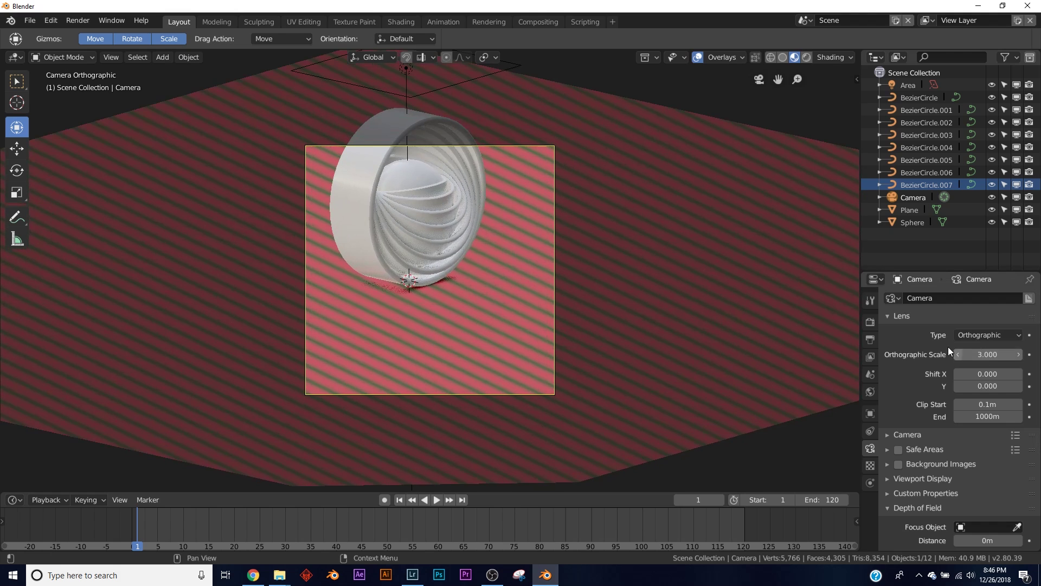
pyautogui.press('g')
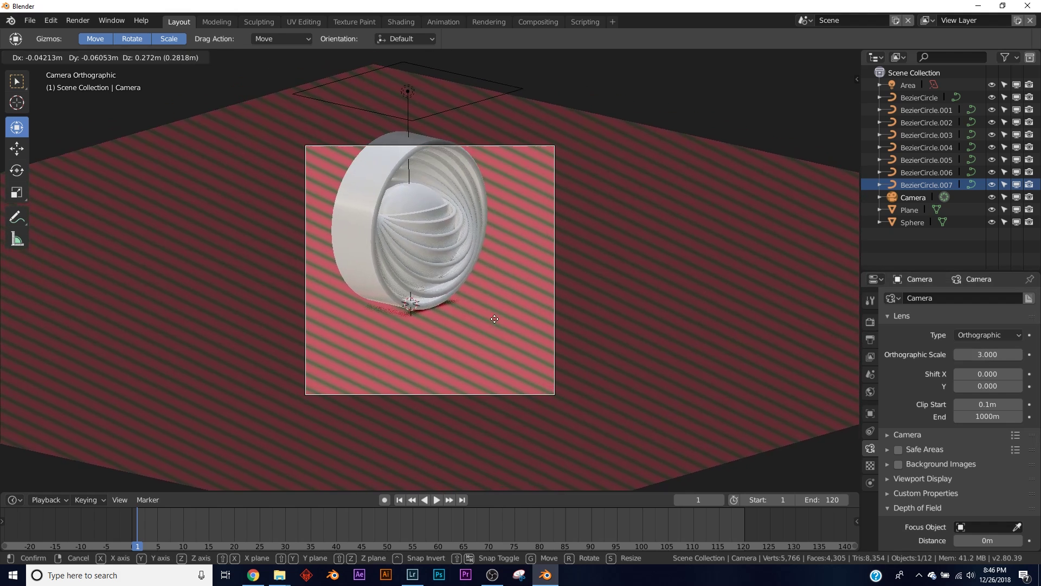
pyautogui.click(491, 301)
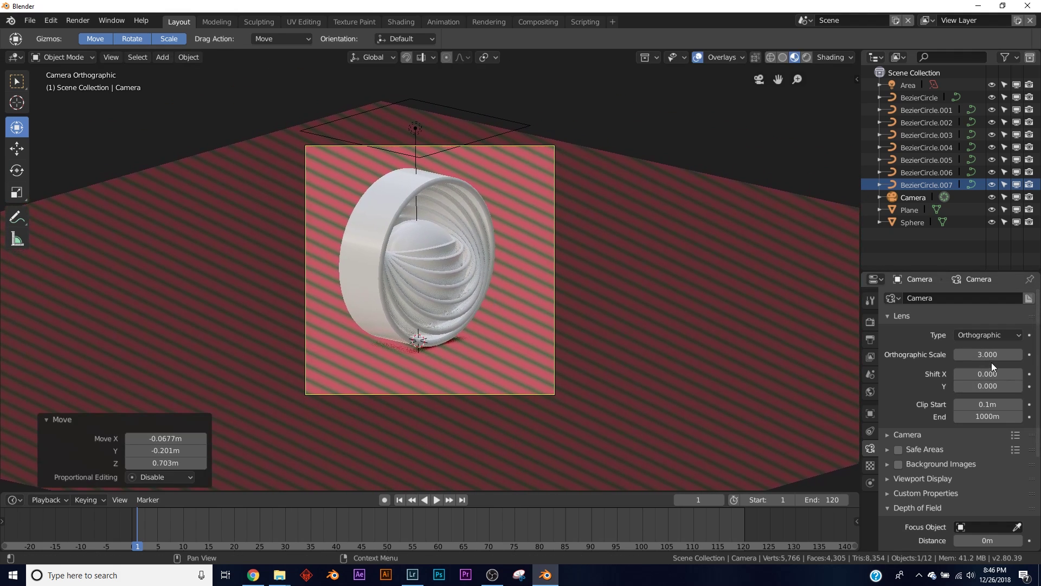
# - Set the camera's orthographic scale to 2.900 and shift the camera about 0.11 m to centre the rings in the frame
pyautogui.click(958, 354)
pyautogui.press('g')
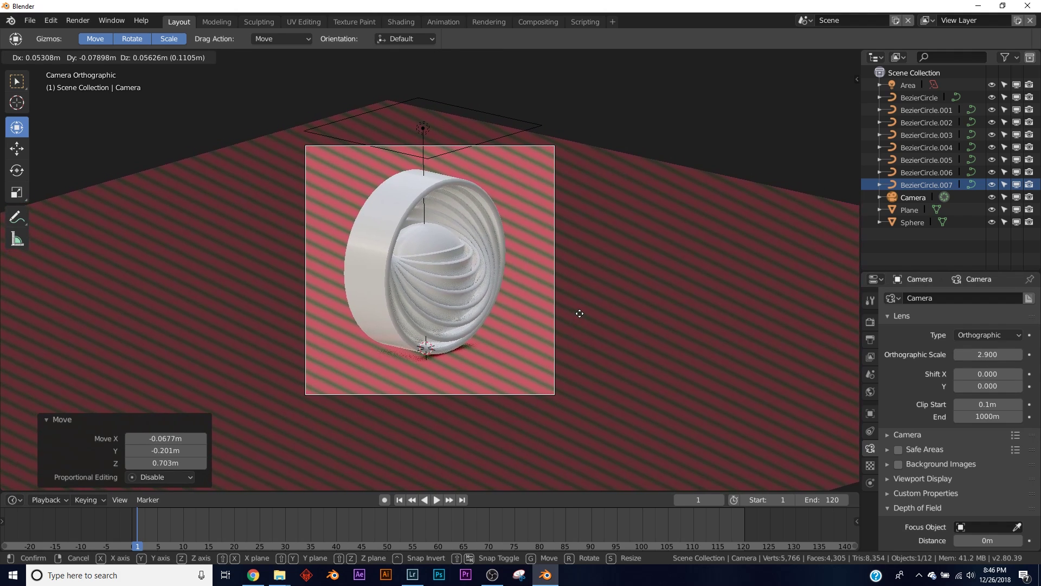
pyautogui.click(580, 313)
pyautogui.scroll(2, 463, 298)
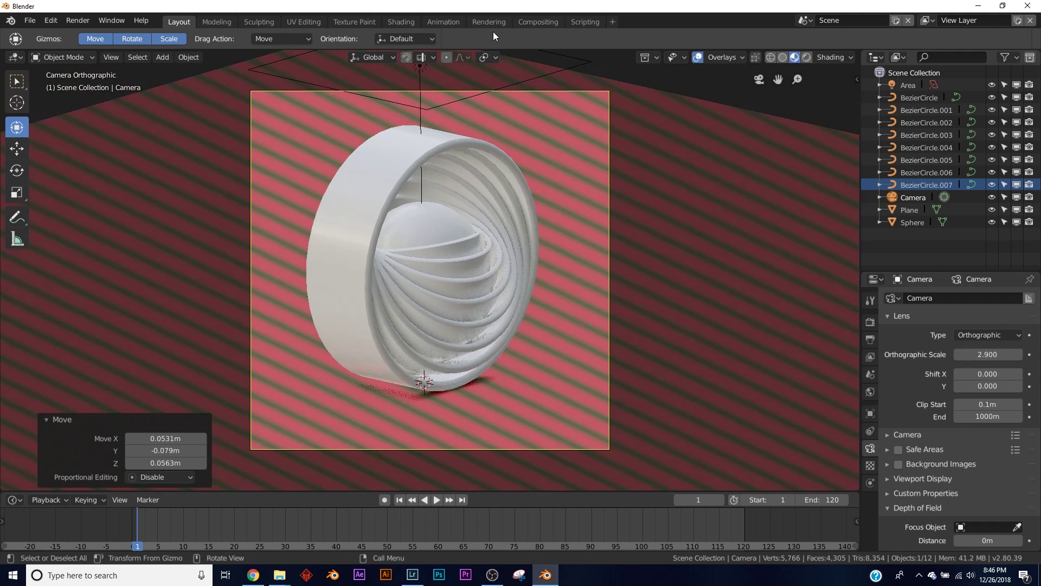
# - In the Shading workspace, add a Bump node to the striped floor plane's material while looking through the camera
pyautogui.click(400, 22)
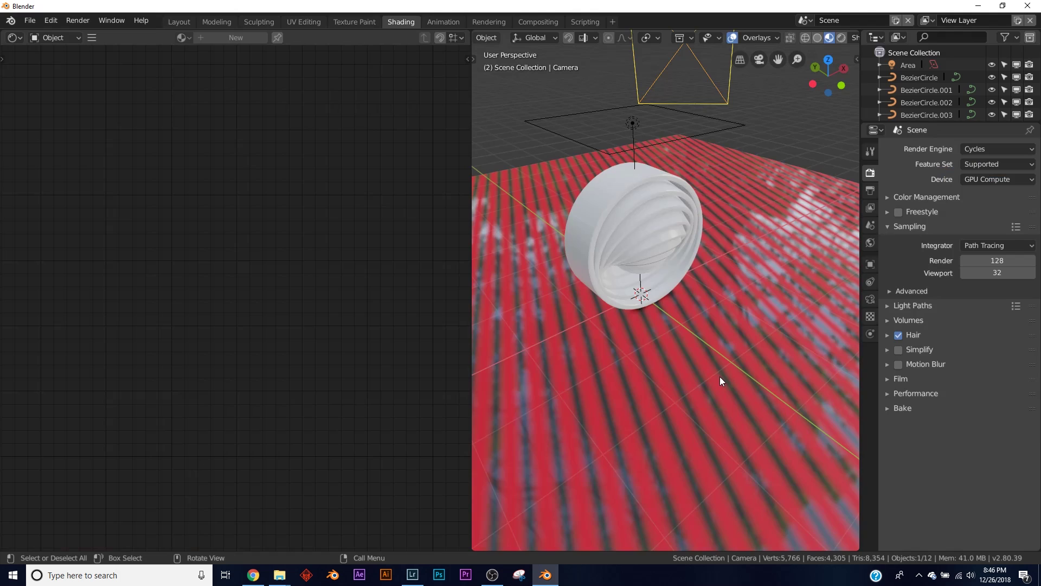
pyautogui.press('KP_0')
pyautogui.click(789, 275)
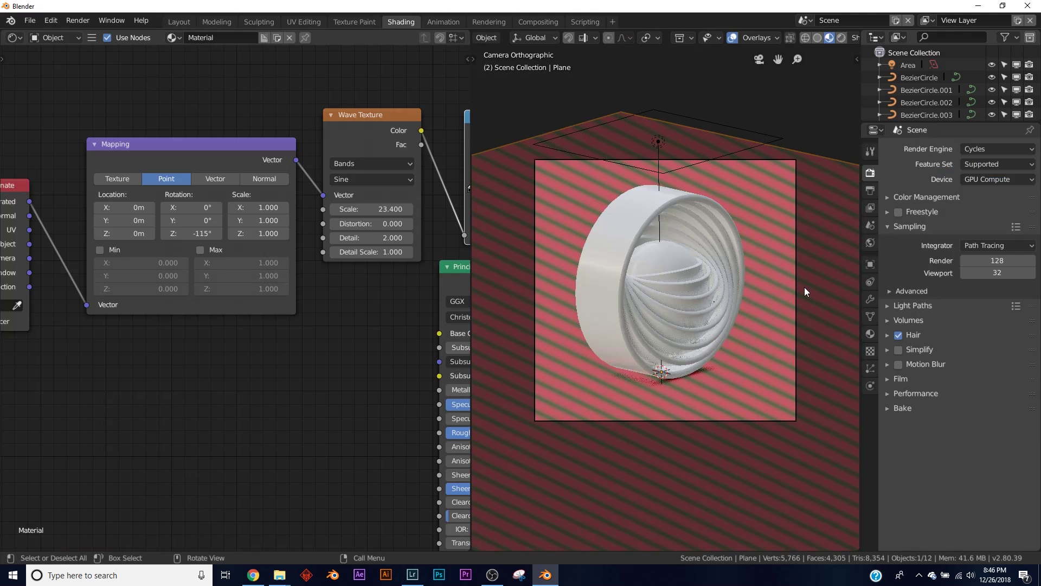
pyautogui.scroll(2, 202, 321)
pyautogui.hotkey('shift', 'a')
pyautogui.click(233, 327)
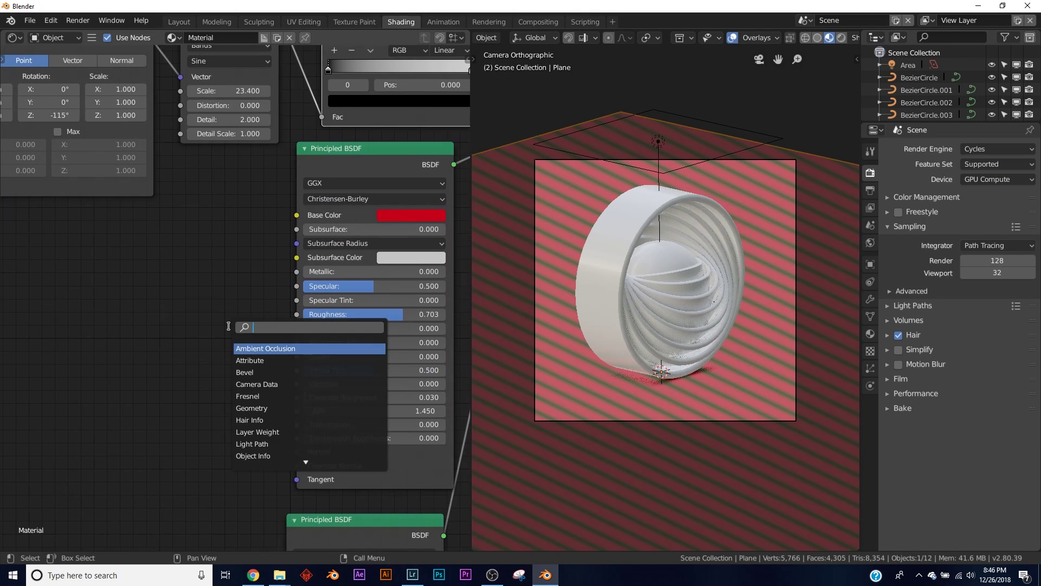
pyautogui.write('bum')
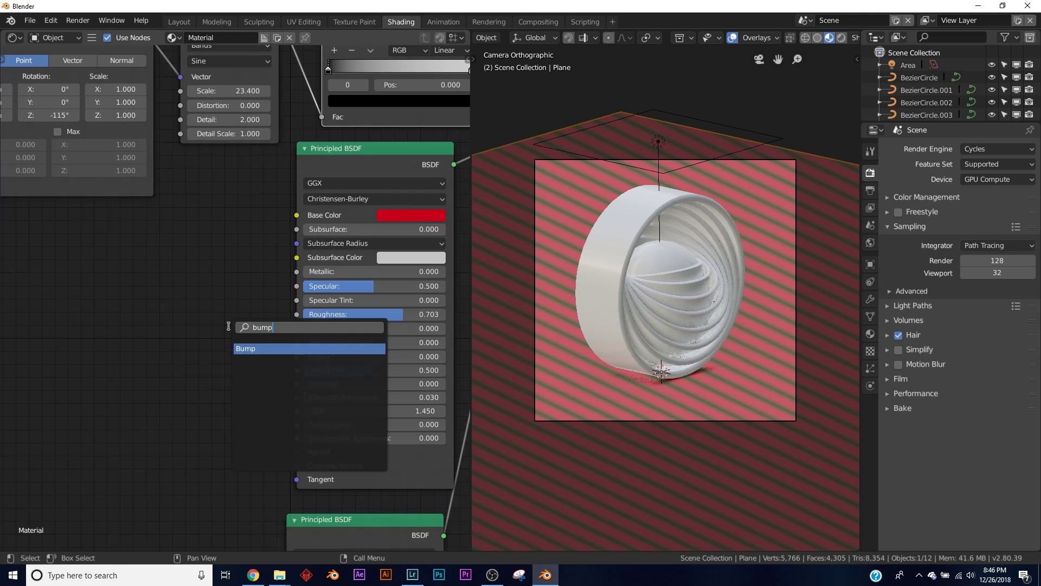
pyautogui.write('p')
pyautogui.click(250, 349)
pyautogui.moveTo(273, 438); pyautogui.dragTo(264, 337, button='middle')
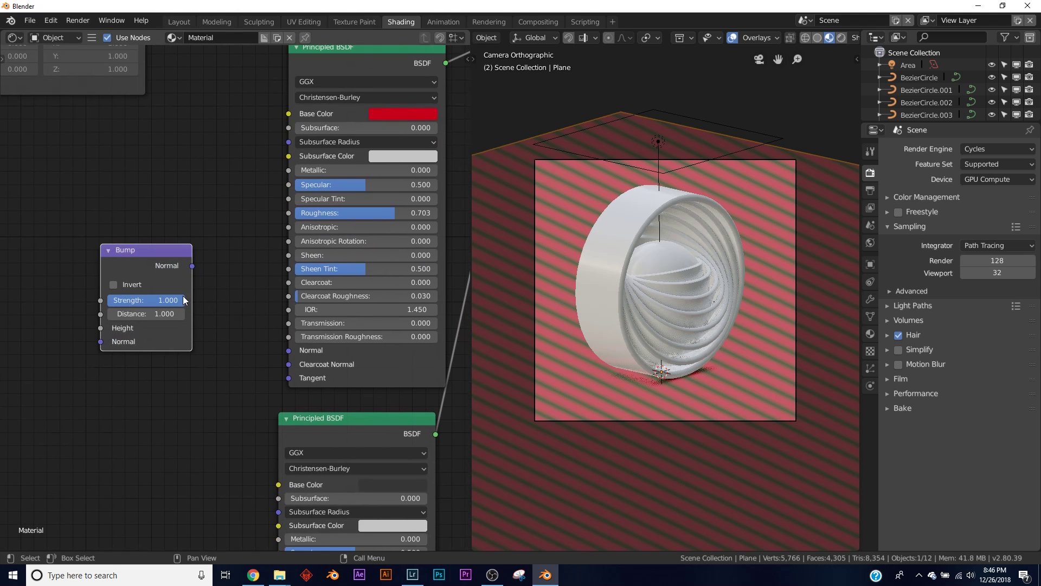
# - Connect the Bump node's Normal output to the red Principled BSDF's Normal input and the ColorRamp's Color output to the Bump's Height
pyautogui.moveTo(190, 266); pyautogui.dragTo(183, 309)
pyautogui.scroll(-5, 212, 267)
pyautogui.moveTo(201, 229); pyautogui.dragTo(204, 238, button='middle')
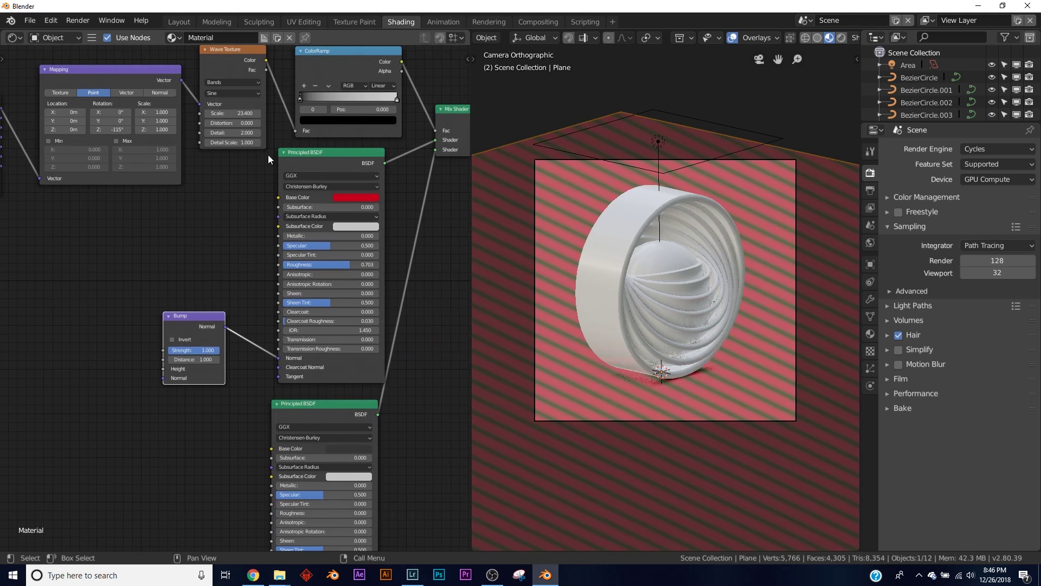
pyautogui.moveTo(400, 62); pyautogui.dragTo(163, 369)
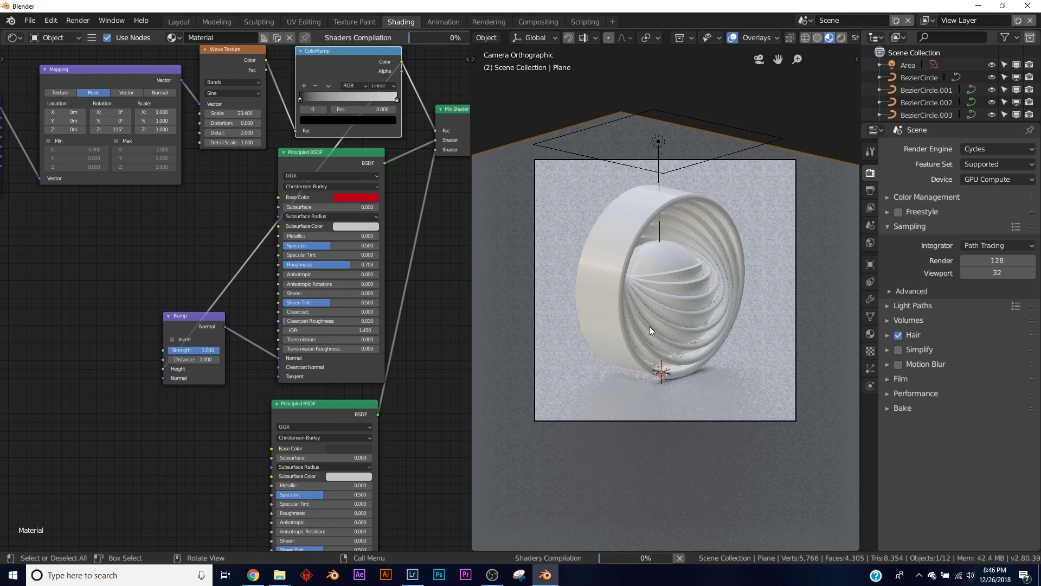
pyautogui.moveTo(672, 351)
pyautogui.mouseDown(button='middle')
pyautogui.moveTo(674, 320)
pyautogui.moveTo(679, 336)
pyautogui.moveTo(659, 352)
pyautogui.mouseUp(button='middle')
pyautogui.press('KP_0')
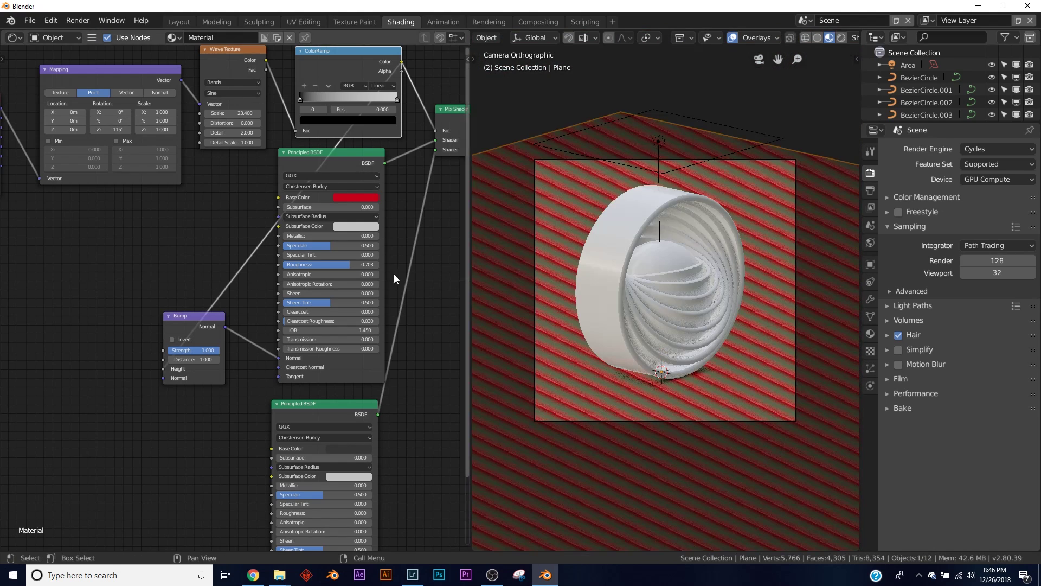
# - Set the Wave Texture's Distortion to 8.500 and Detail to 16.000 to make the floor stripes irregular
pyautogui.moveTo(221, 178); pyautogui.dragTo(211, 288, button='middle')
pyautogui.scroll(6, 220, 206)
pyautogui.scroll(-1, 211, 288)
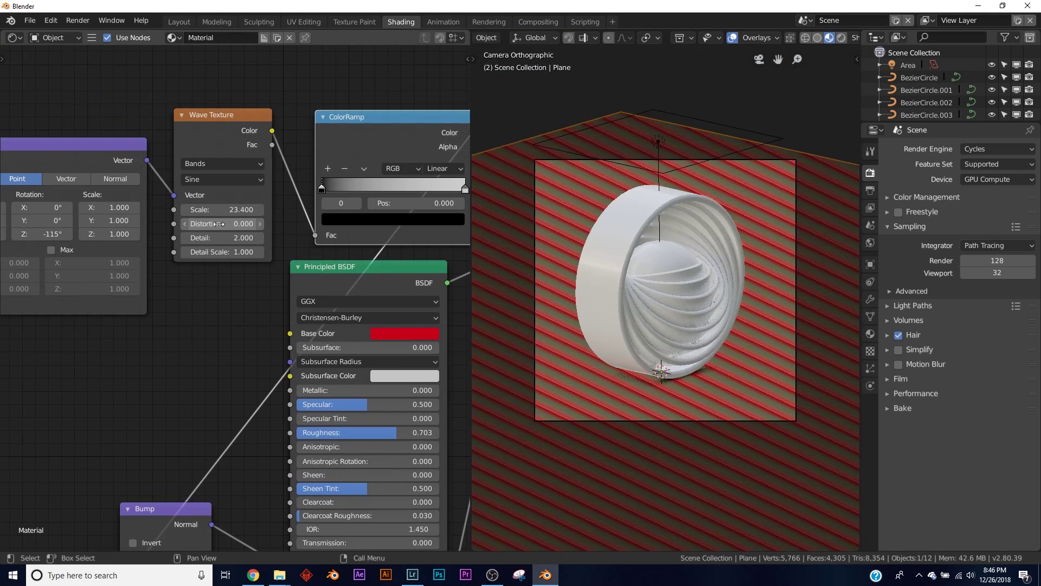
pyautogui.moveTo(218, 223); pyautogui.dragTo(249, 223)
pyautogui.scroll(2, 749, 265)
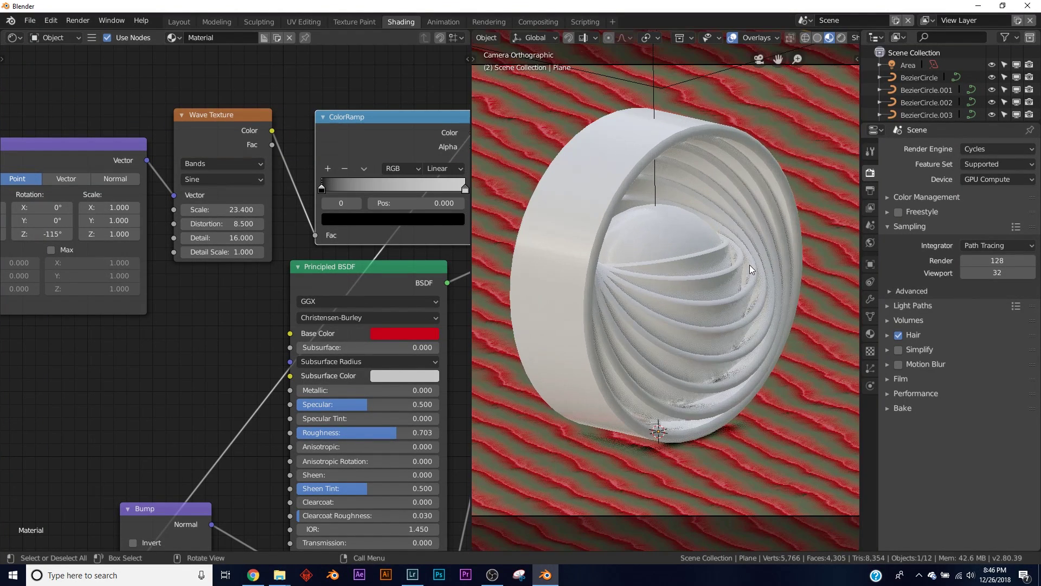
# - Check the finished rings artwork in the browser and review the floor's Bump node in Blender
pyautogui.click(253, 575)
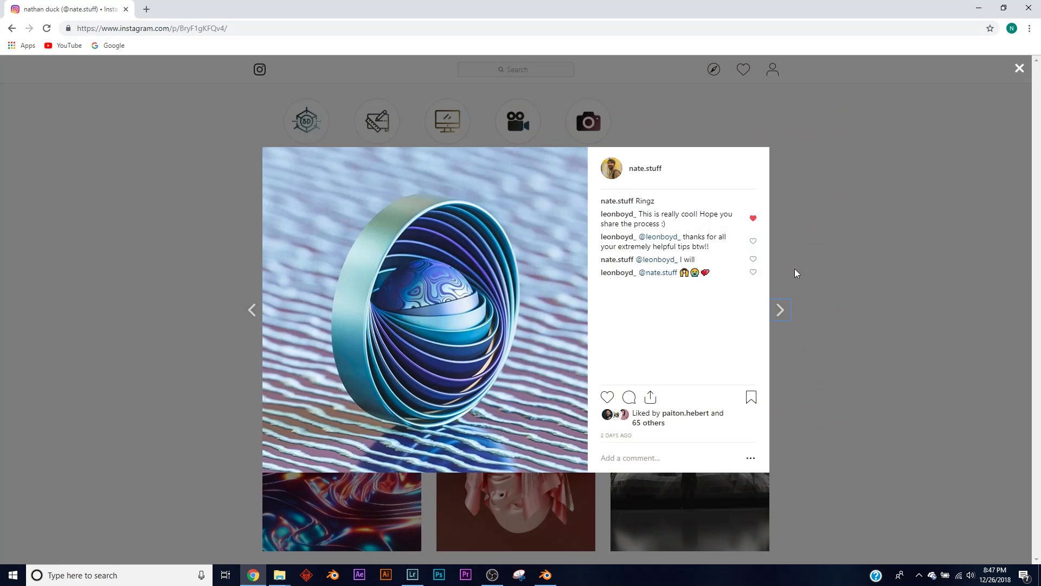
pyautogui.click(981, 9)
pyautogui.moveTo(84, 404); pyautogui.dragTo(56, 197, button='middle')
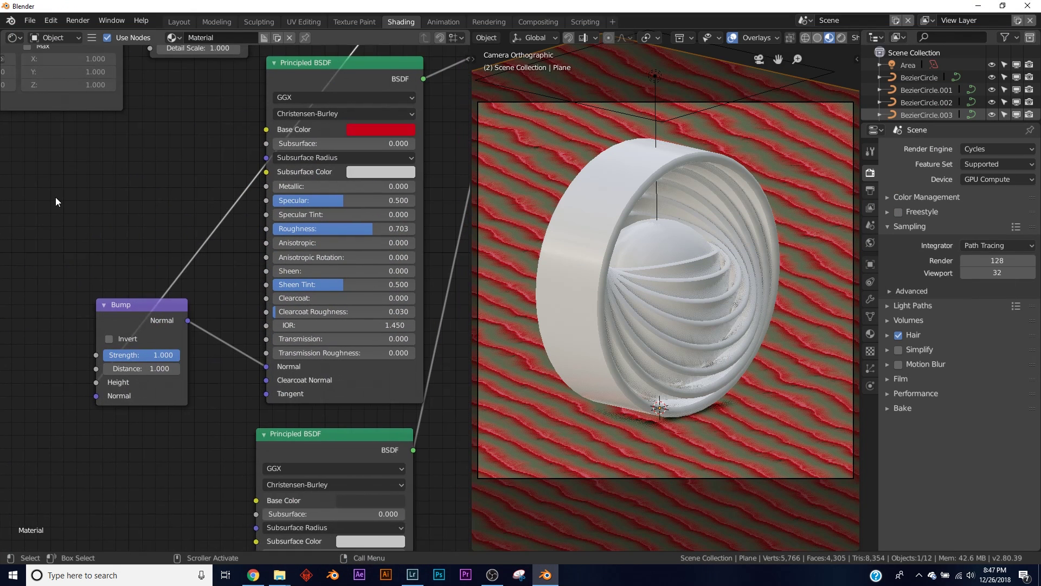
pyautogui.scroll(-1, 282, 337)
pyautogui.scroll(-1, 298, 187)
# - Move the ColorRamp's light stop to position 0.752 and leave its dark stop at position 0.000
pyautogui.moveTo(282, 337); pyautogui.dragTo(256, 415, button='middle')
pyautogui.moveTo(297, 239); pyautogui.dragTo(297, 316, button='middle')
pyautogui.scroll(2, 289, 187)
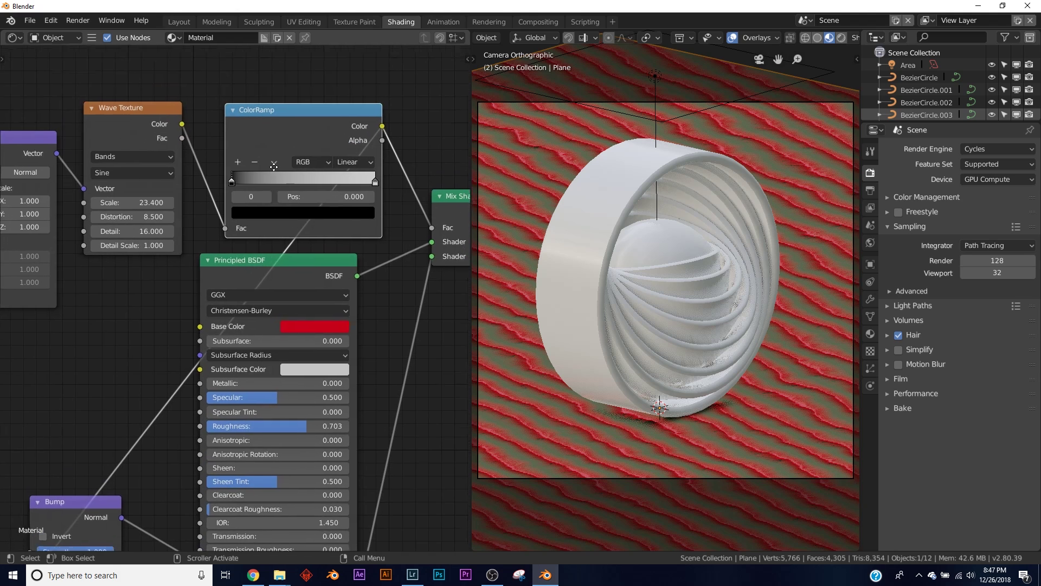
pyautogui.moveTo(226, 190); pyautogui.dragTo(280, 191)
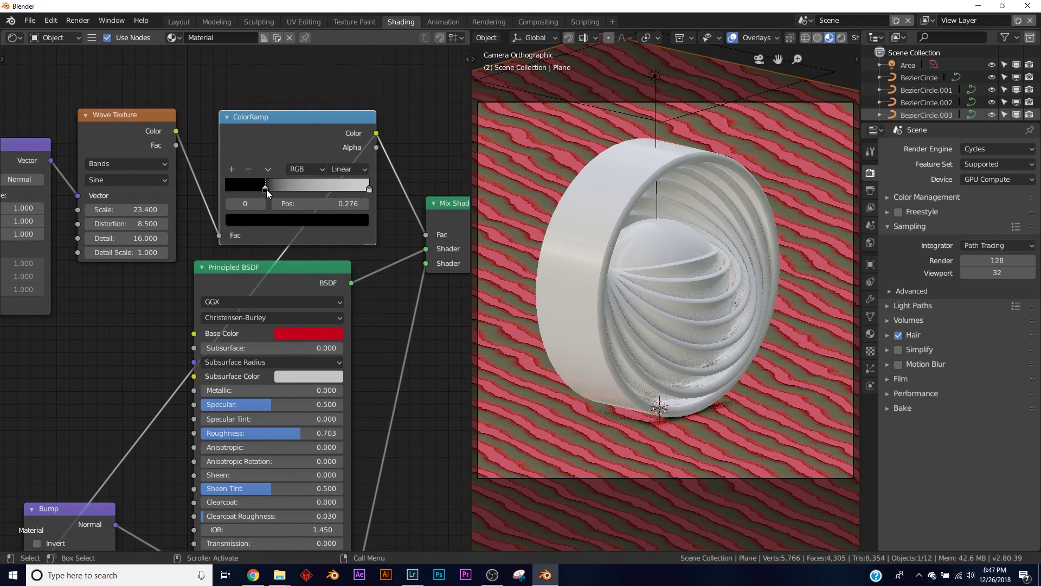
pyautogui.moveTo(362, 189); pyautogui.dragTo(355, 191)
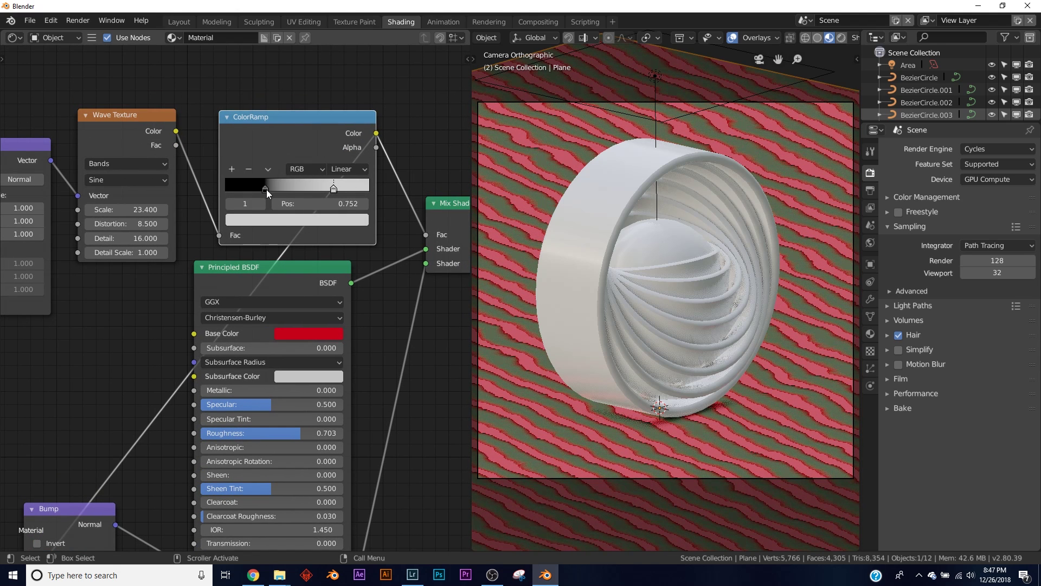
pyautogui.moveTo(265, 190); pyautogui.dragTo(224, 192)
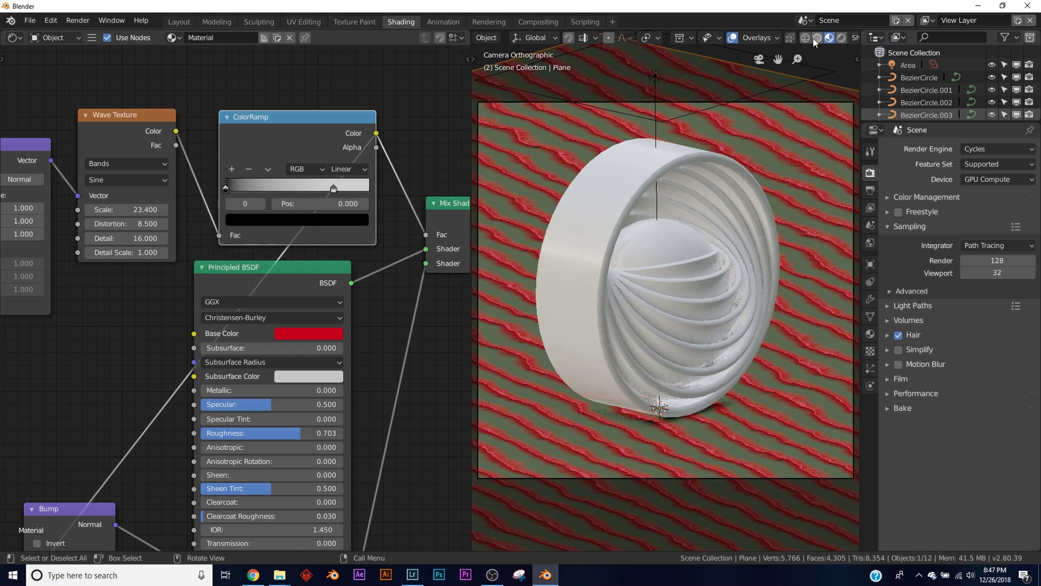
# - Try a different Metallic value on the floor's dark Principled BSDF
pyautogui.moveTo(269, 432); pyautogui.dragTo(288, 276, button='middle')
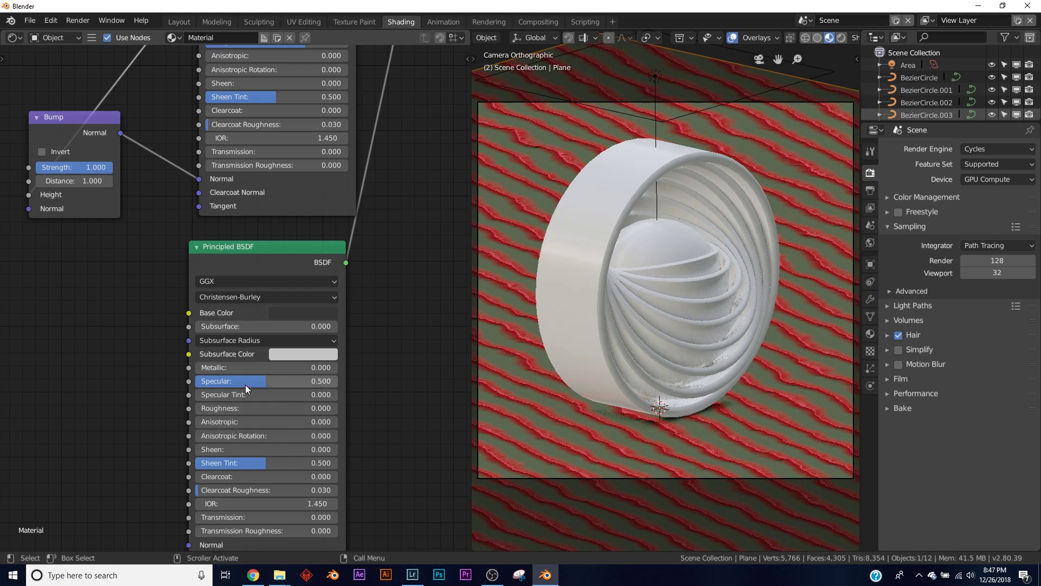
pyautogui.moveTo(244, 367); pyautogui.dragTo(196, 367)
pyautogui.click(266, 368)
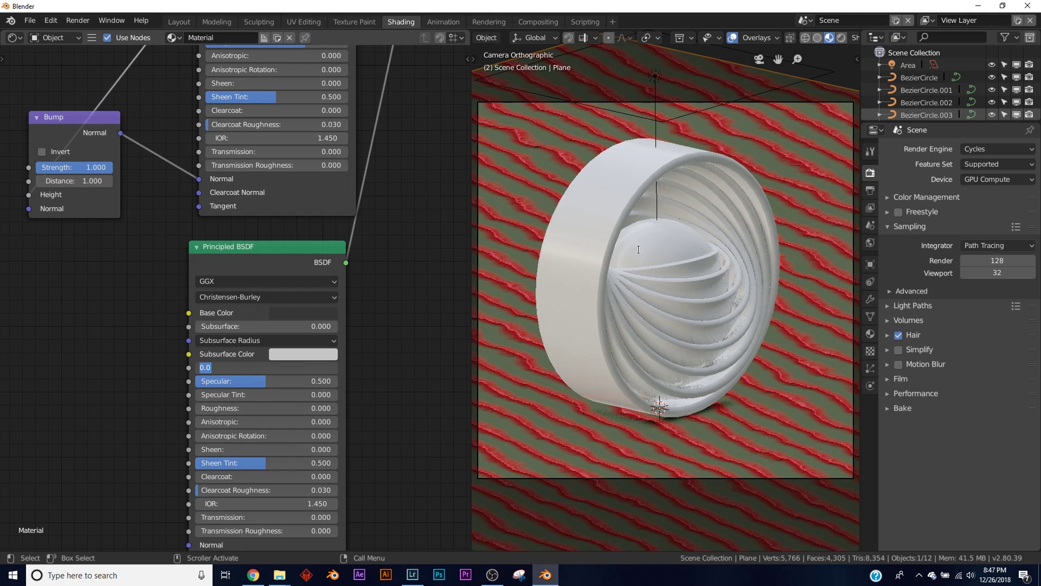
pyautogui.press('Return')
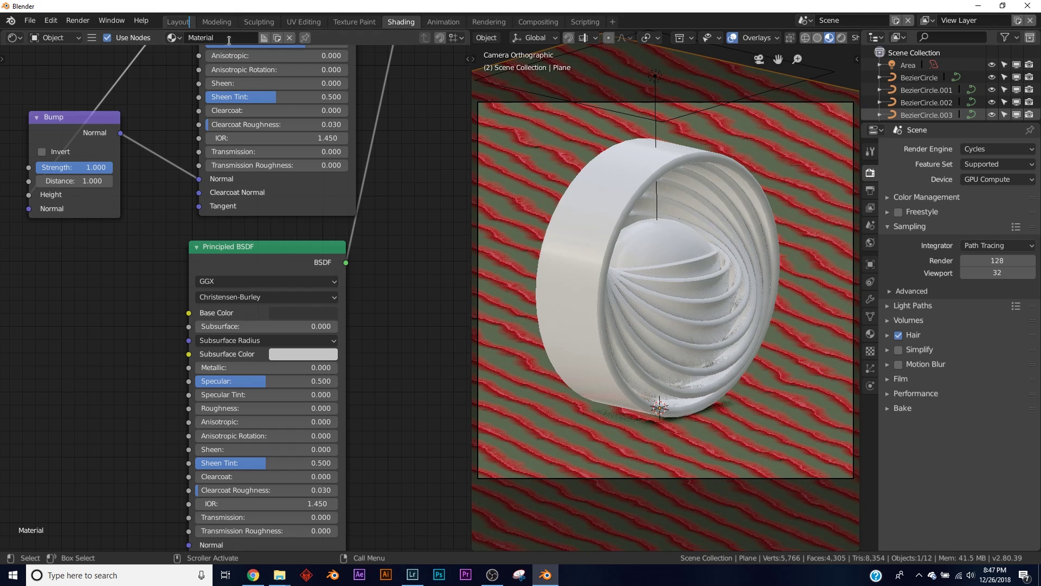
# - Back in the Layout workspace, create a new material for the innermost ring, BezierCircle.007
pyautogui.click(597, 195)
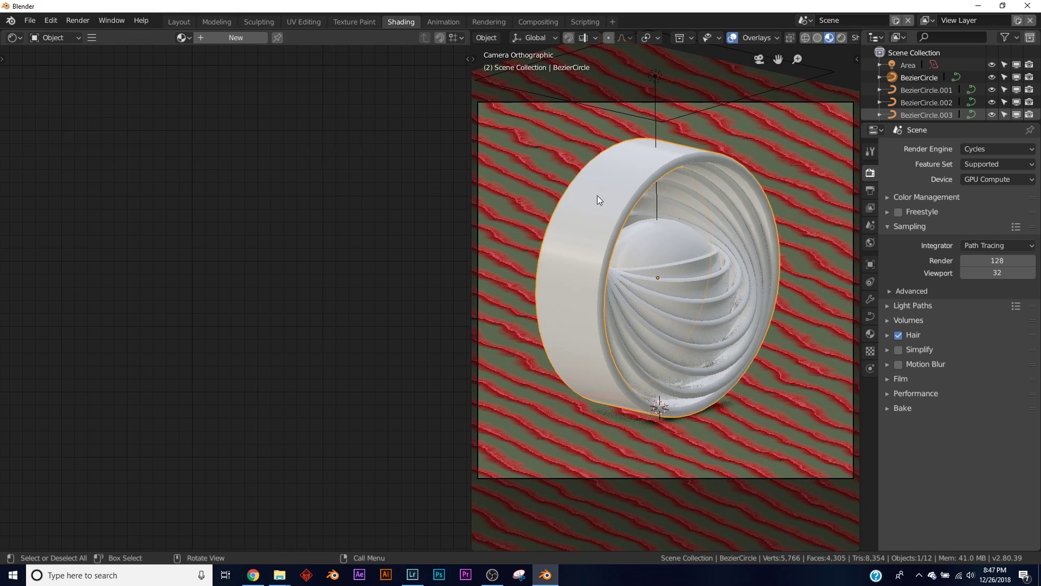
pyautogui.click(180, 22)
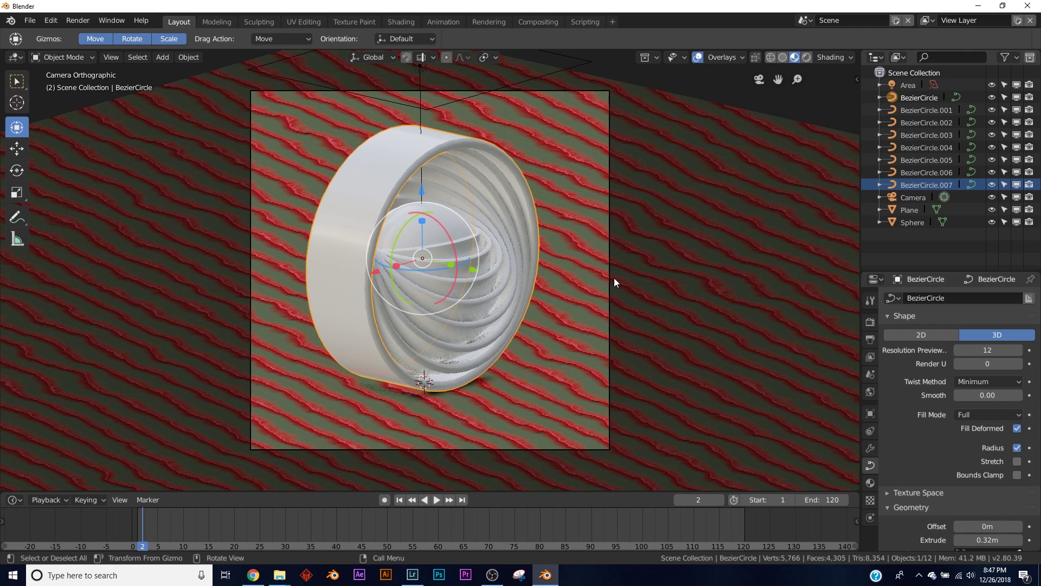
pyautogui.scroll(2, 521, 249)
pyautogui.scroll(2, 521, 249)
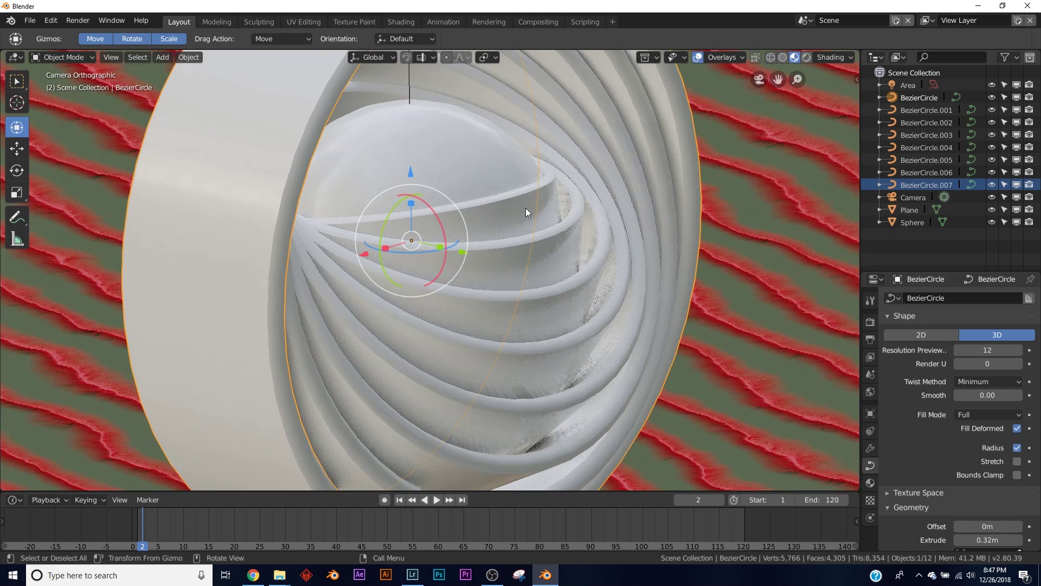
pyautogui.click(525, 207)
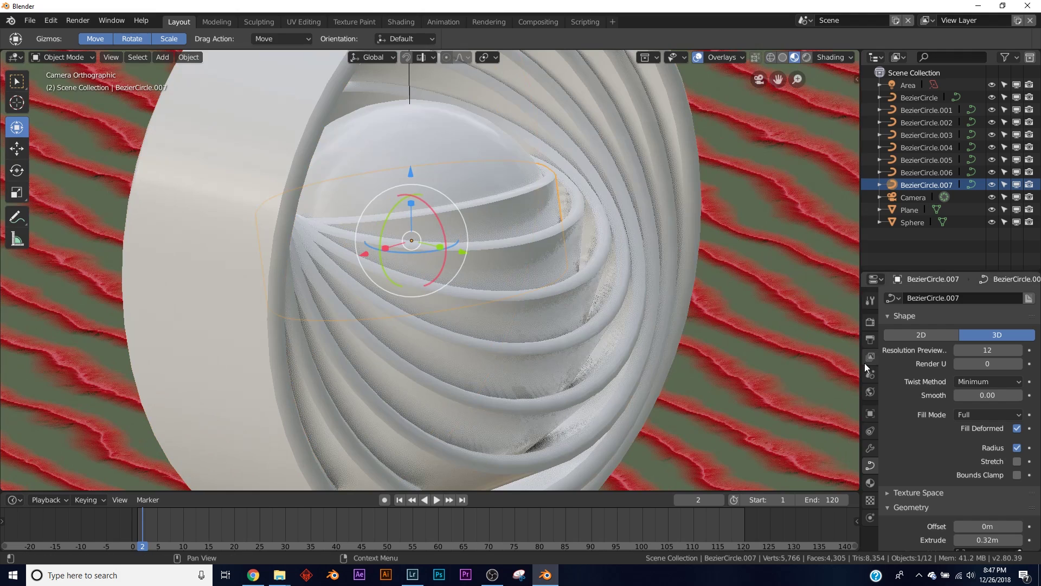
pyautogui.click(870, 481)
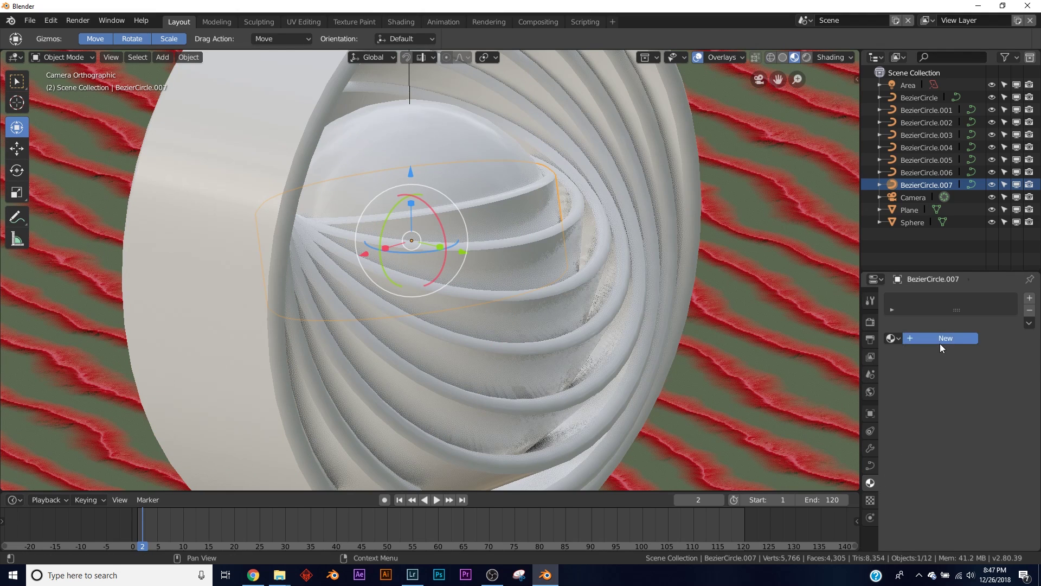
pyautogui.click(939, 338)
# - Give the innermost ring's material an orange-red base color and a Metallic value of 1.000
pyautogui.click(985, 392)
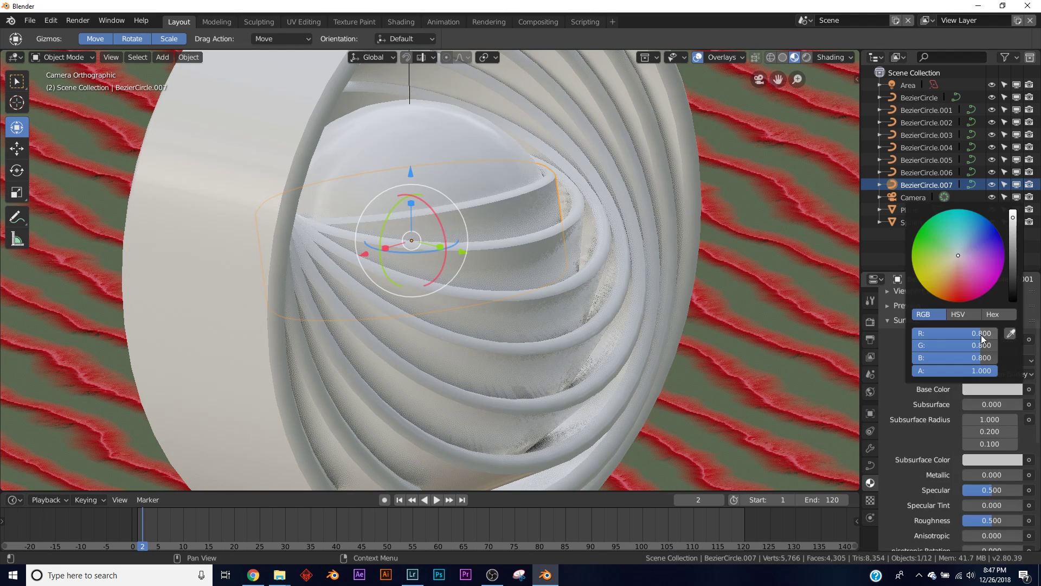
pyautogui.click(1011, 290)
pyautogui.scroll(-1, 981, 460)
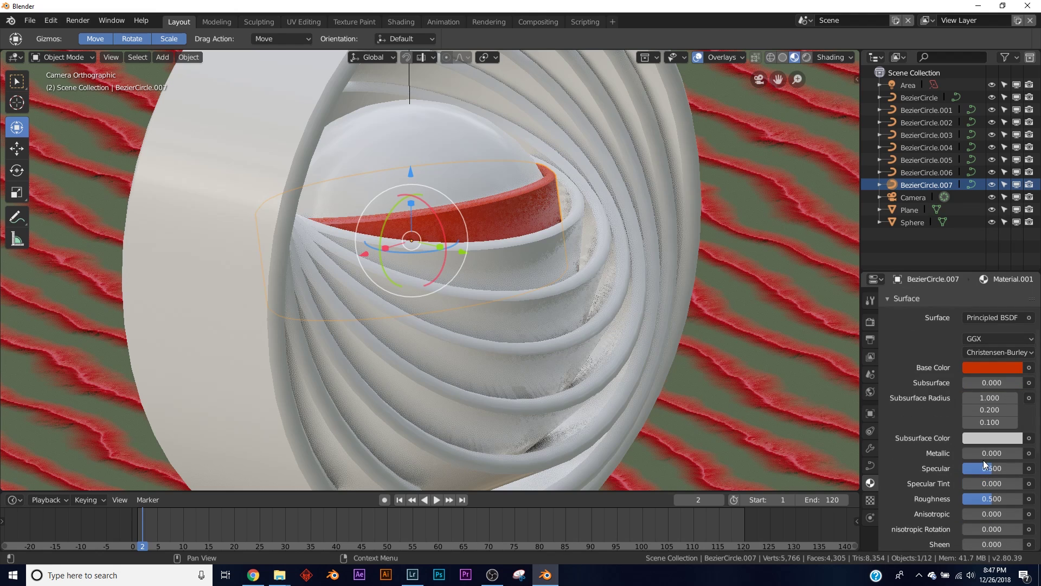
pyautogui.moveTo(983, 460); pyautogui.dragTo(988, 459)
pyautogui.scroll(-3, 614, 337)
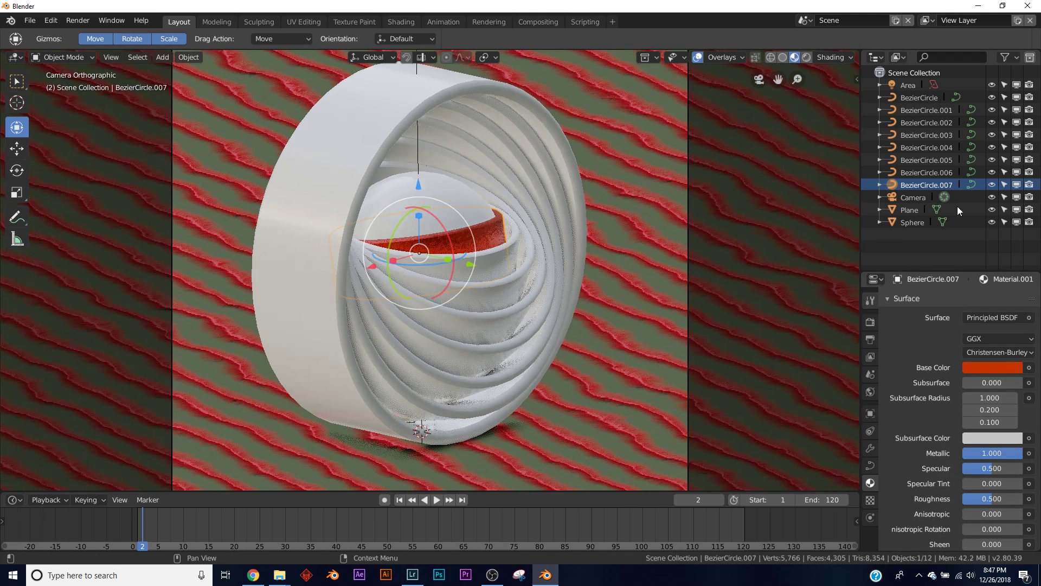
# - Select all eight rings with BezierCircle.007 active and link its material to the others
pyautogui.click(916, 98)
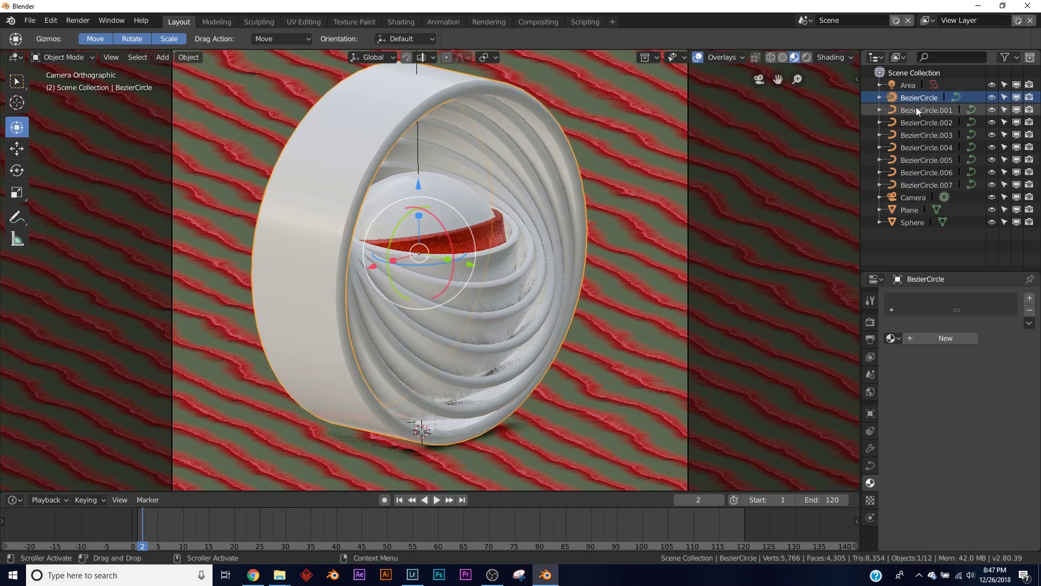
pyautogui.moveTo(916, 106); pyautogui.dragTo(925, 184)
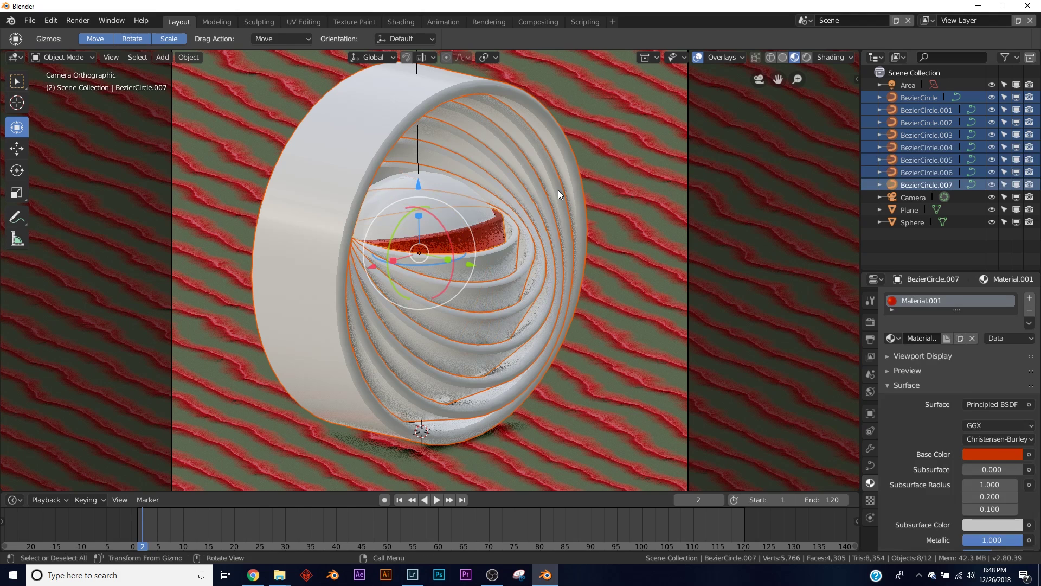
pyautogui.hotkey('ctrl', 'l')
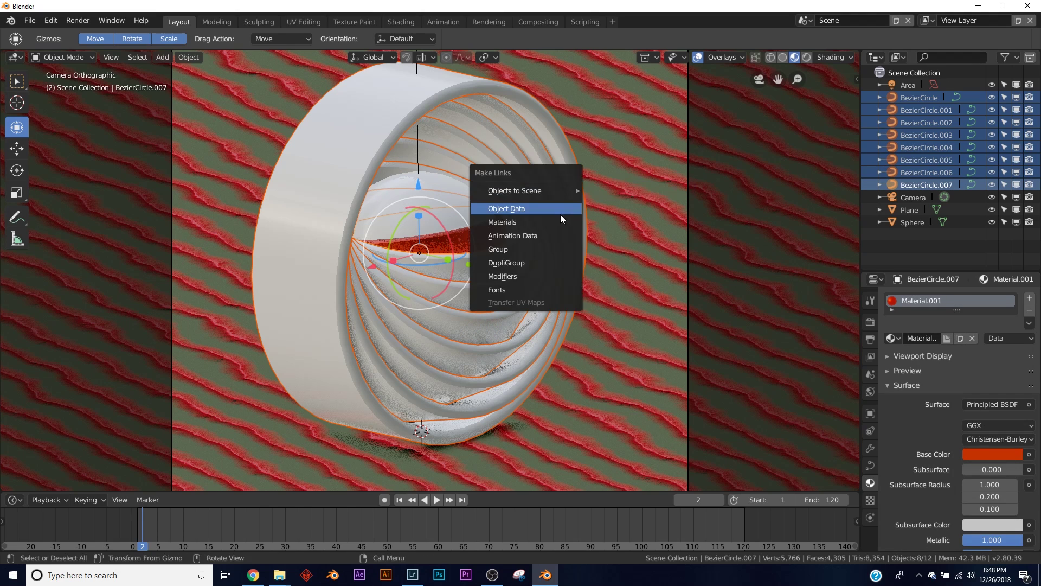
pyautogui.click(502, 222)
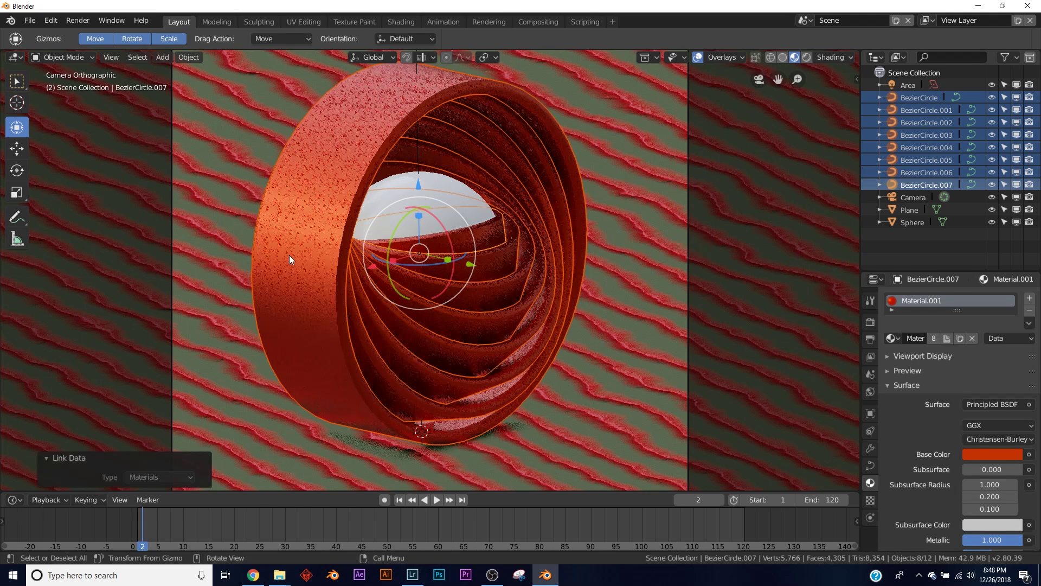
# - Create a new material for the sphere inside the rings
pyautogui.click(452, 193)
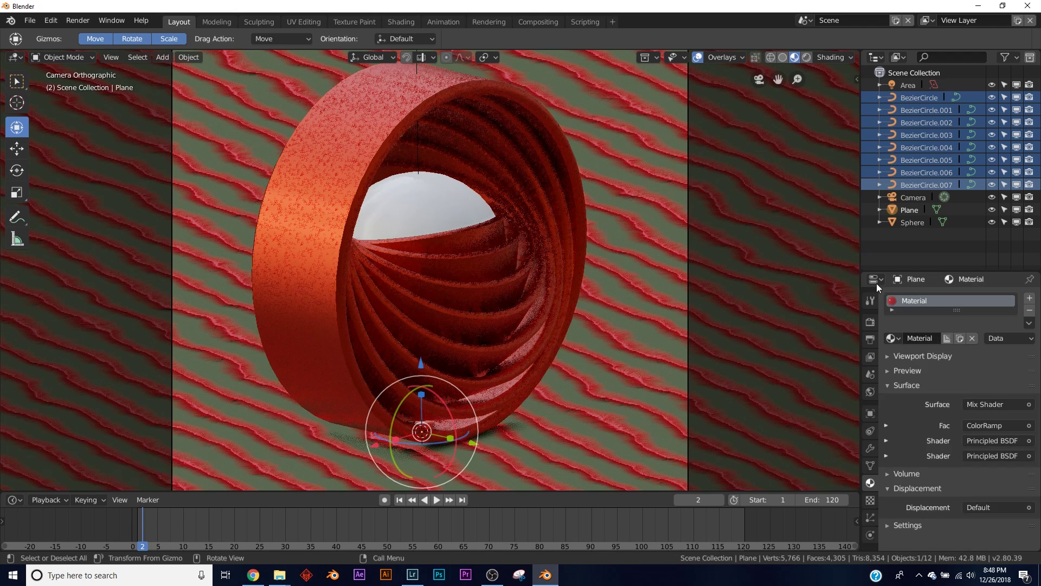
pyautogui.click(430, 197)
pyautogui.click(947, 338)
pyautogui.scroll(-5, 949, 340)
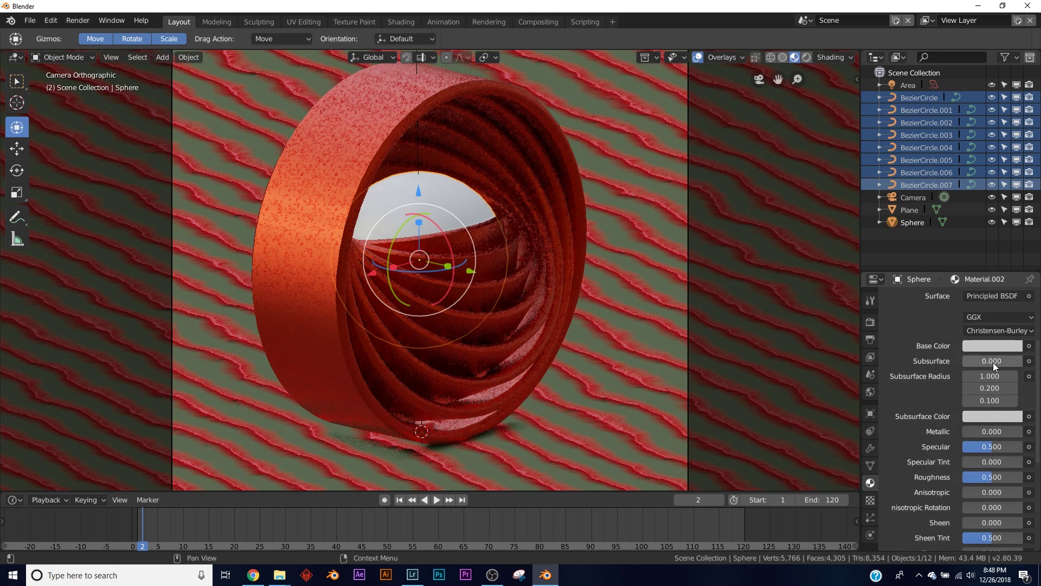
# - Give the sphere's material a near-black base color and a Metallic value of 1.000
pyautogui.click(992, 346)
pyautogui.click(1013, 255)
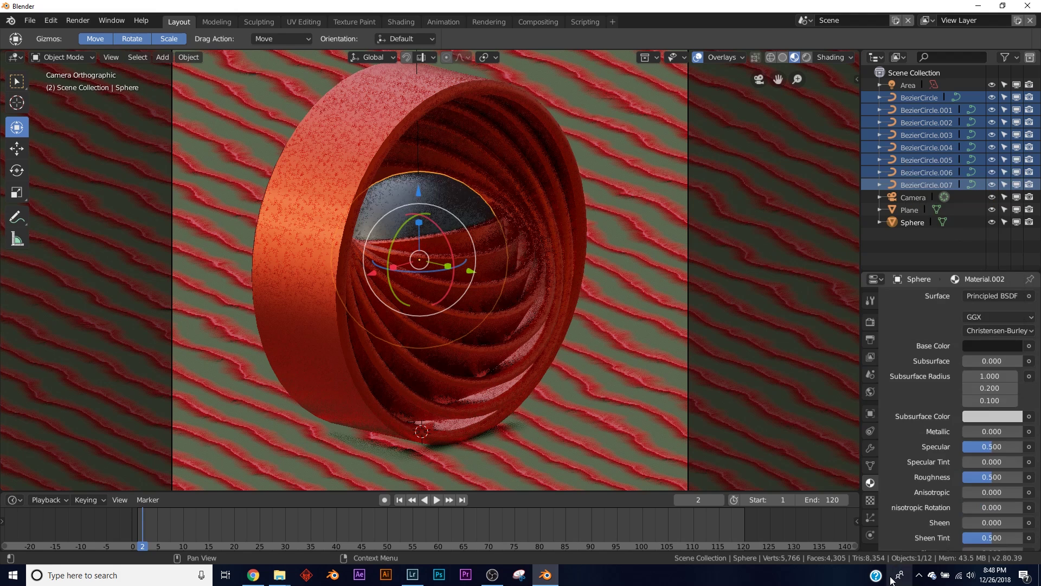
pyautogui.moveTo(971, 431); pyautogui.dragTo(1021, 431)
pyautogui.scroll(-4, 461, 353)
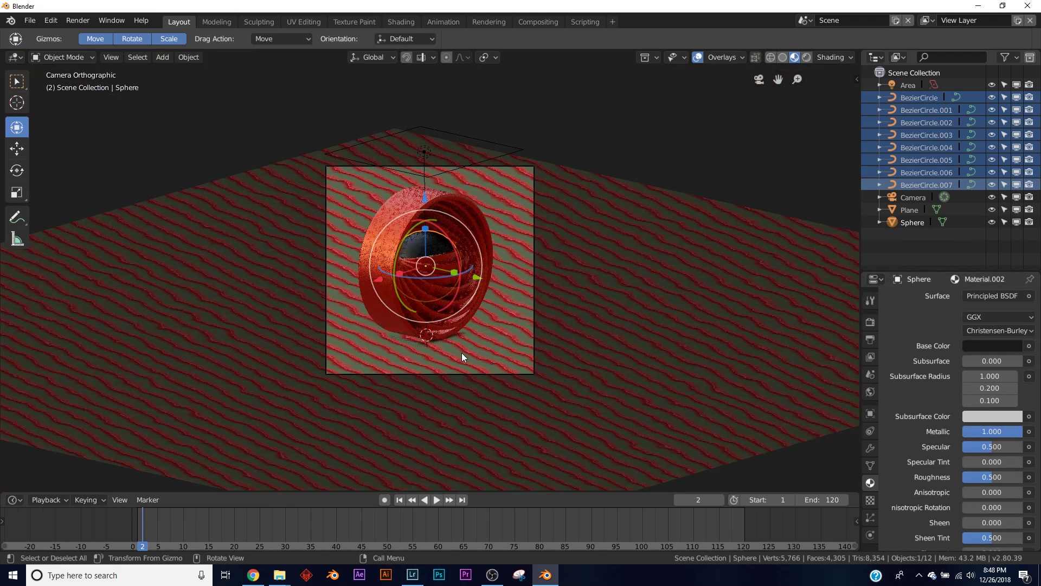
pyautogui.scroll(2, 461, 352)
# - Check that Cycles is the render engine, preview the camera view in Rendered shading, and return to Solid shading
pyautogui.click(873, 322)
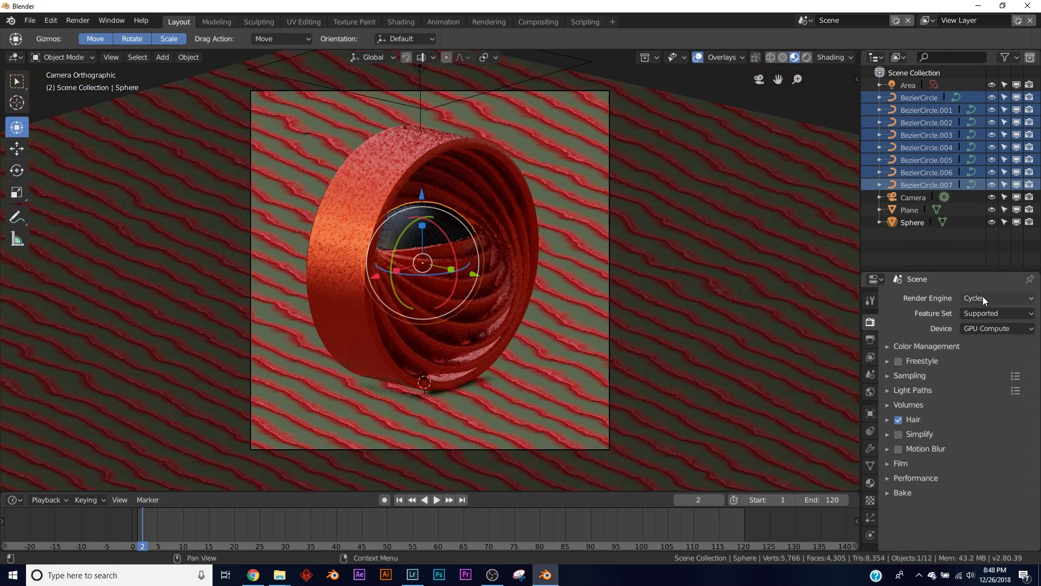
pyautogui.press('z')
pyautogui.click(525, 230)
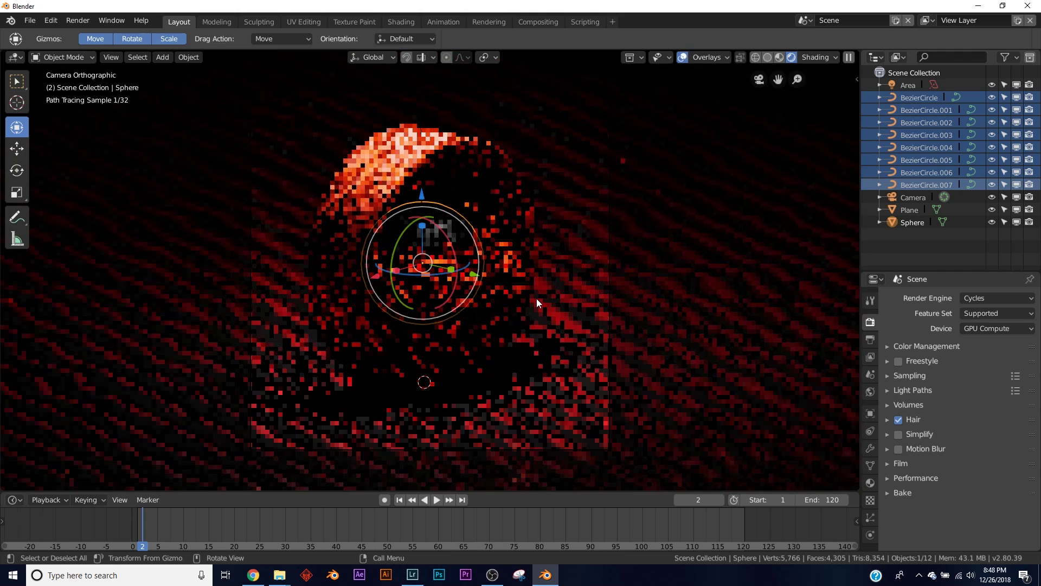
pyautogui.press('z')
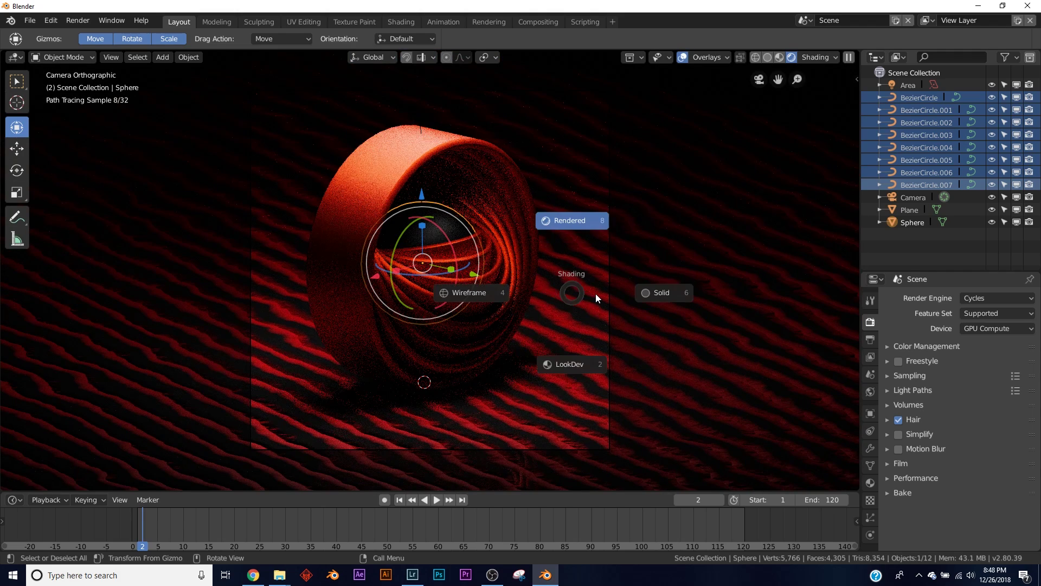
pyautogui.click(621, 304)
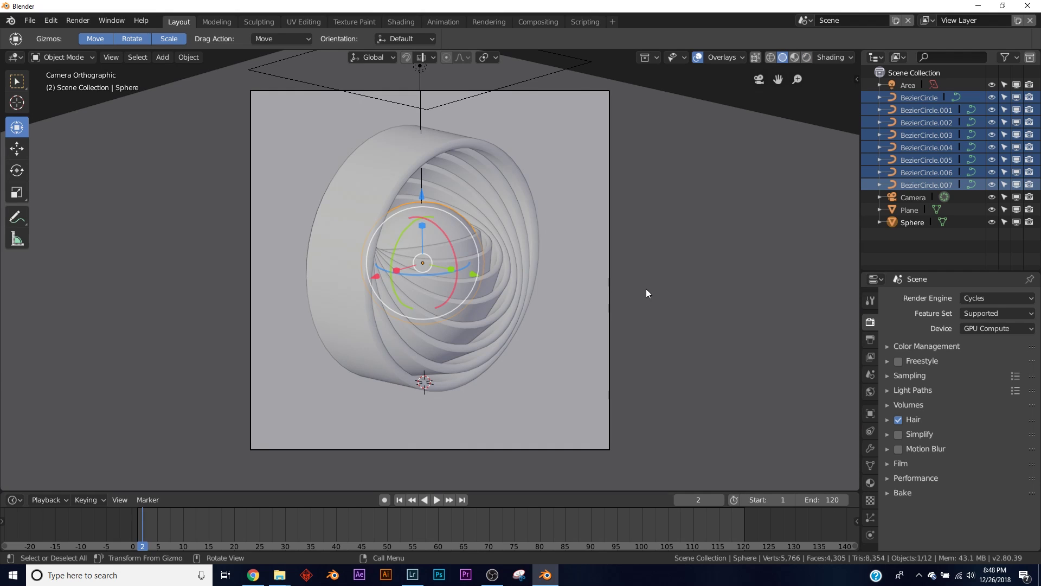
# - Enable nodes for the world, load the aircraft workshop image as an Environment Texture for its color, and hide the area light
pyautogui.click(869, 394)
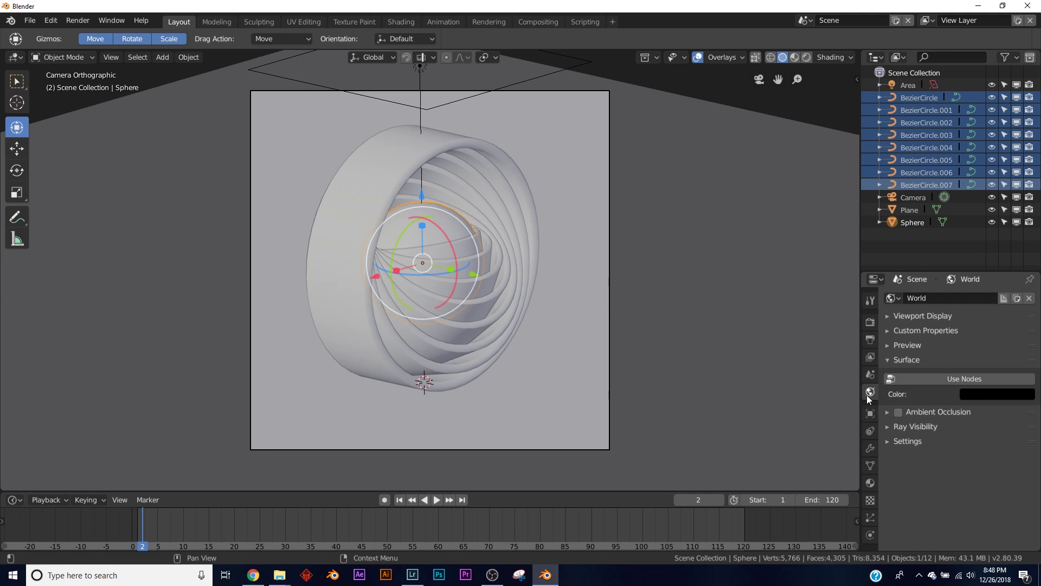
pyautogui.click(973, 378)
pyautogui.click(1029, 399)
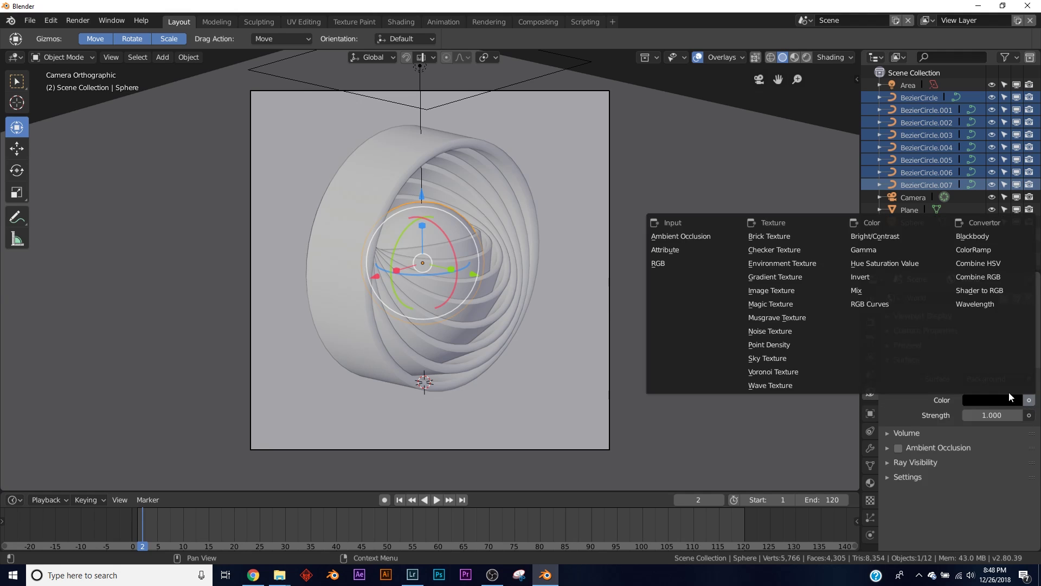
pyautogui.click(781, 266)
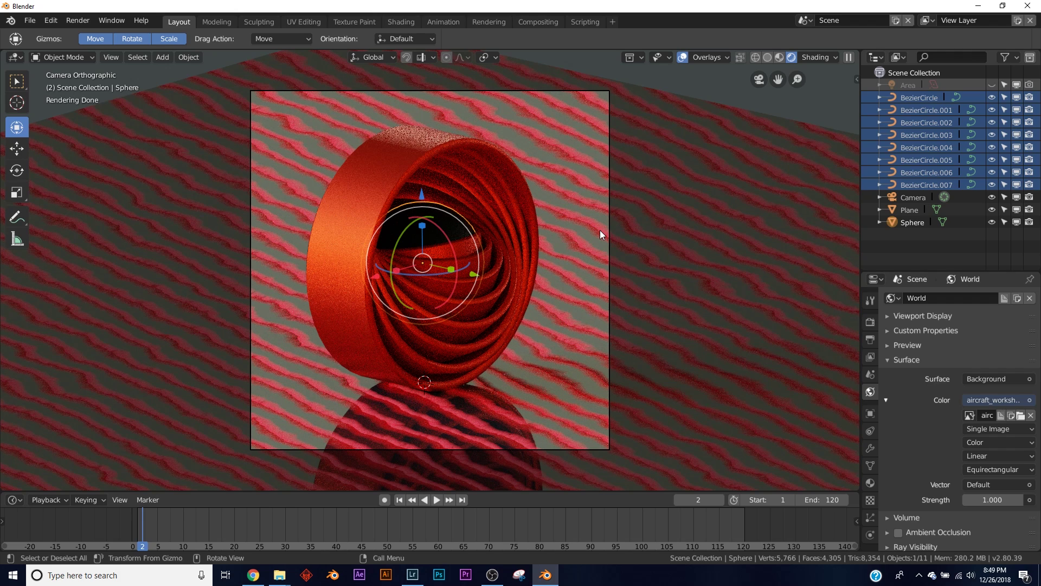
pyautogui.press('z')
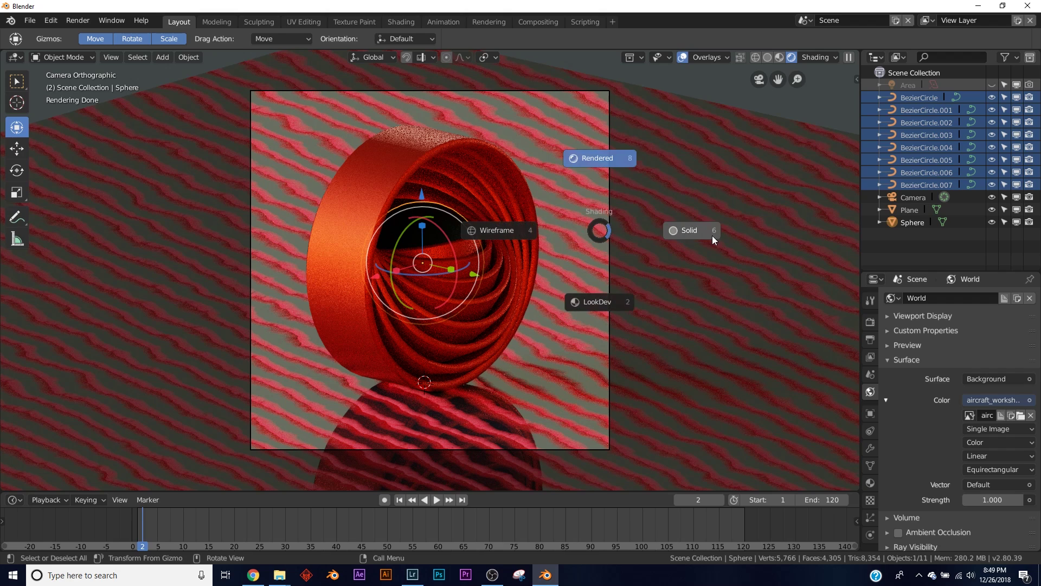
pyautogui.click(706, 235)
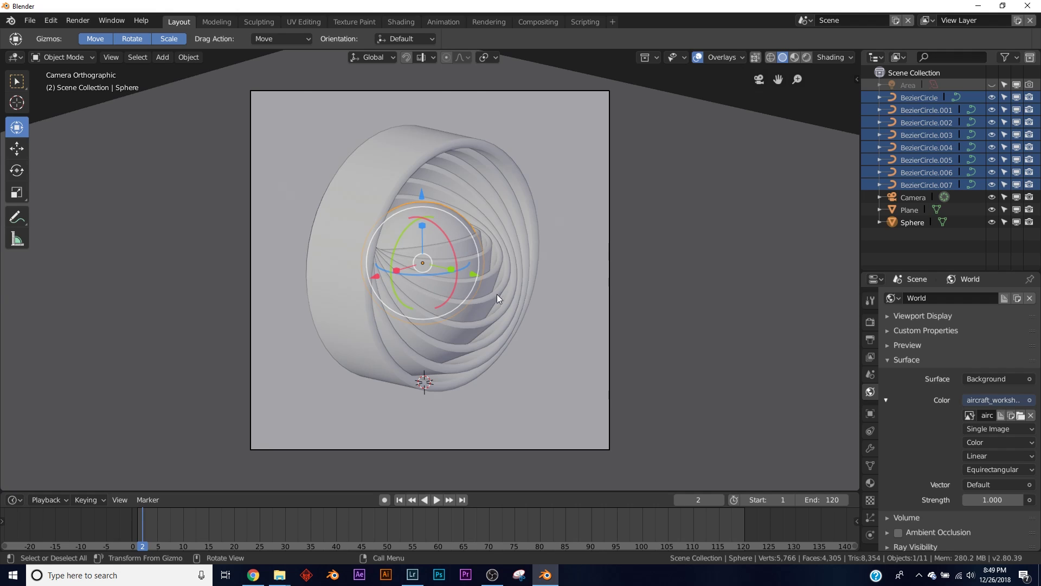
# - Preview the environment lighting in Rendered shading from a free perspective angle and return to the camera view
pyautogui.press('z')
pyautogui.click(549, 242)
pyautogui.moveTo(585, 233)
pyautogui.mouseDown(button='middle')
pyautogui.moveTo(567, 196)
pyautogui.moveTo(564, 213)
pyautogui.mouseUp(button='middle')
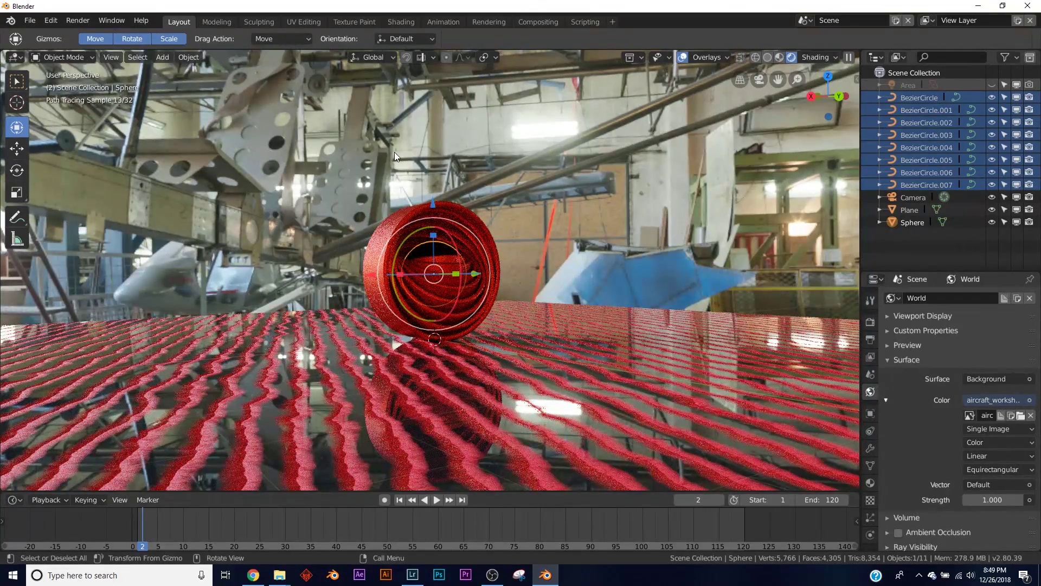
pyautogui.press('KP_0')
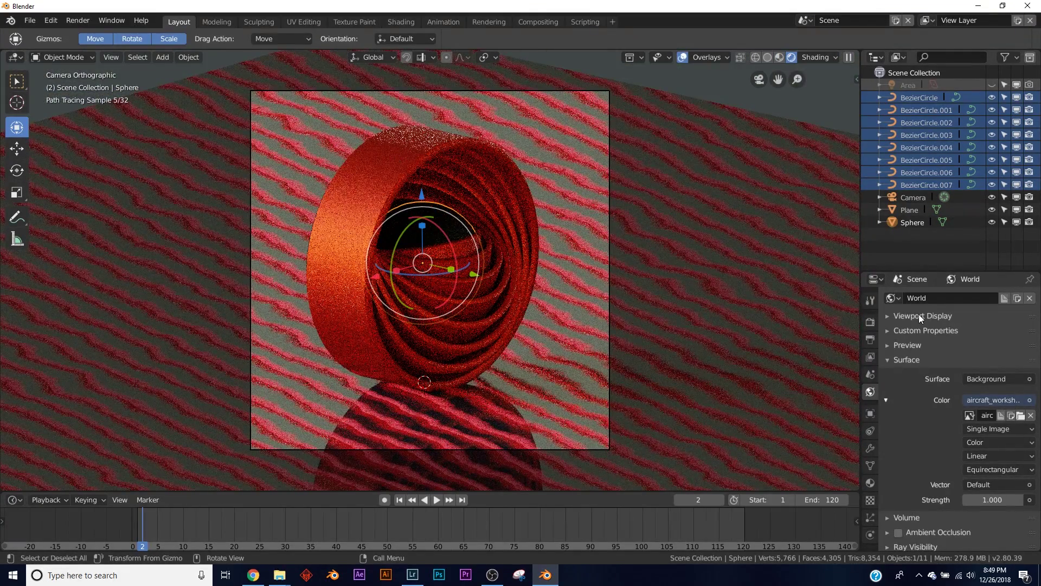
# - Set the Cycles path tracing render samples to 300
pyautogui.click(870, 322)
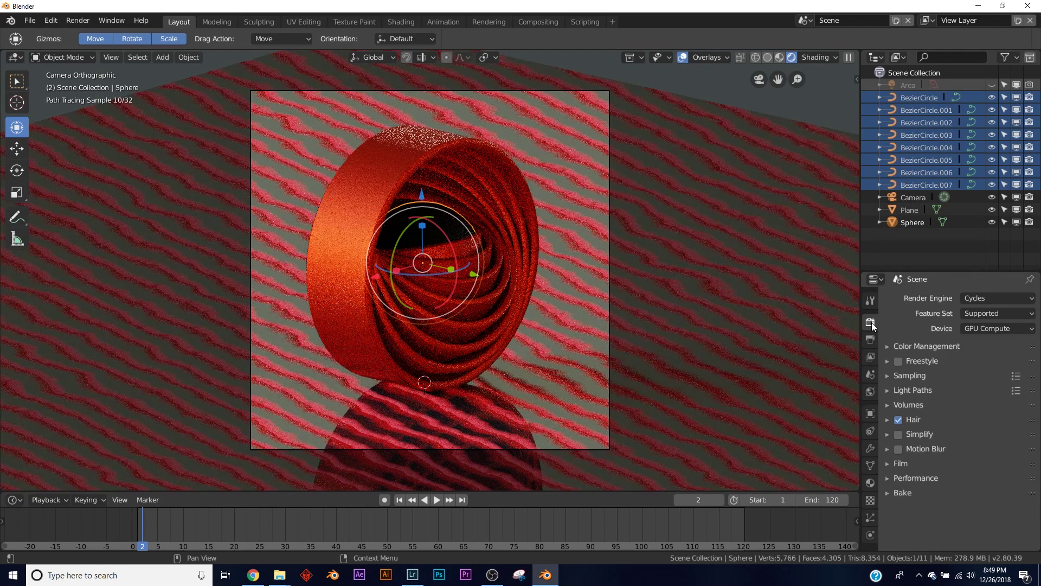
pyautogui.click(924, 377)
pyautogui.click(990, 411)
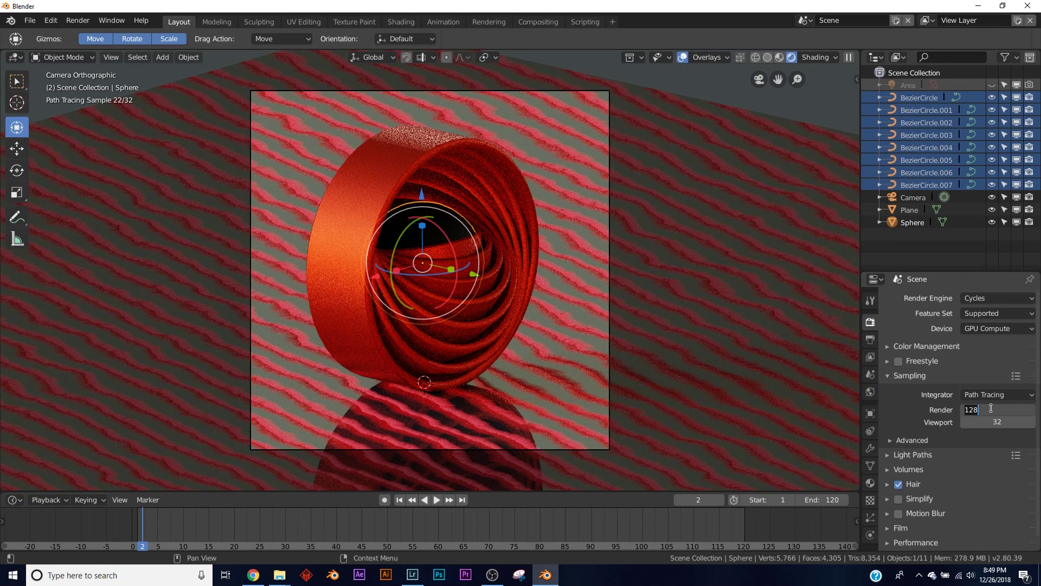
pyautogui.write('300')
pyautogui.press('Return')
# - Enable Denoising for the view layer and set its strength to 0.1
pyautogui.click(869, 356)
pyautogui.click(903, 374)
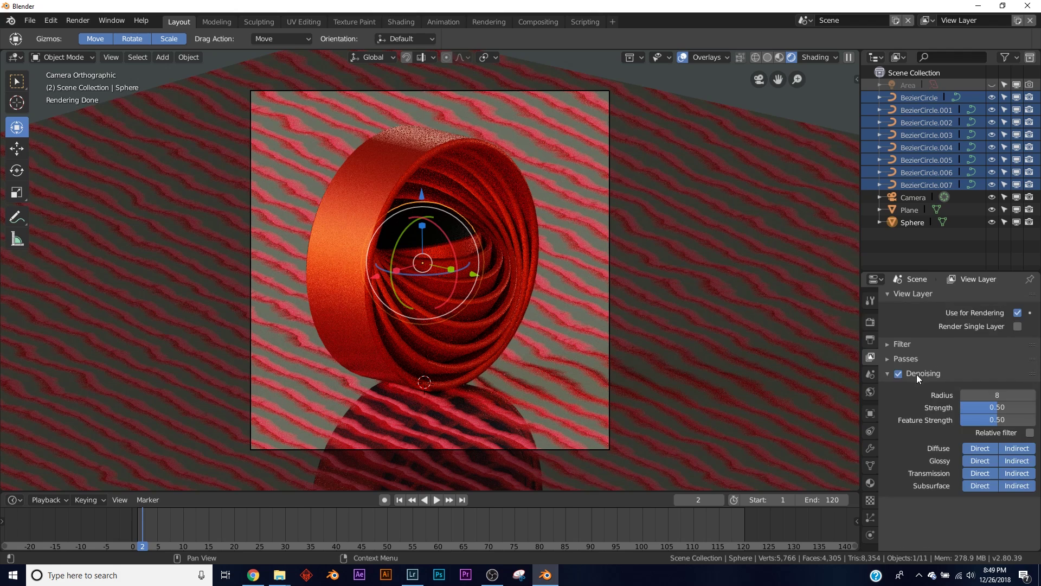
pyautogui.click(1000, 410)
pyautogui.write('0.1')
pyautogui.press('Return')
pyautogui.click(885, 373)
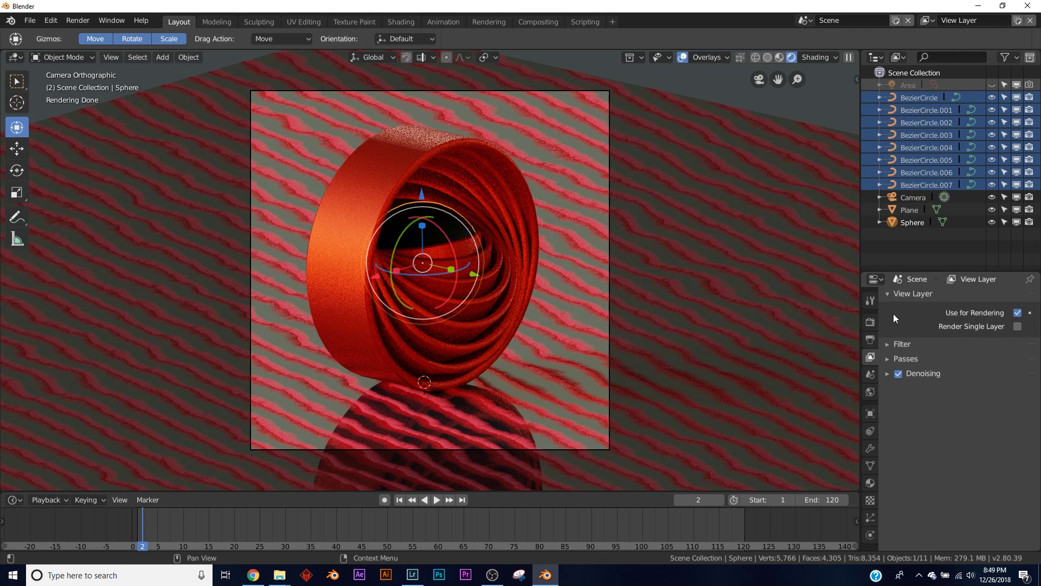
# - Check the render sampling settings and the output resolution
pyautogui.click(871, 321)
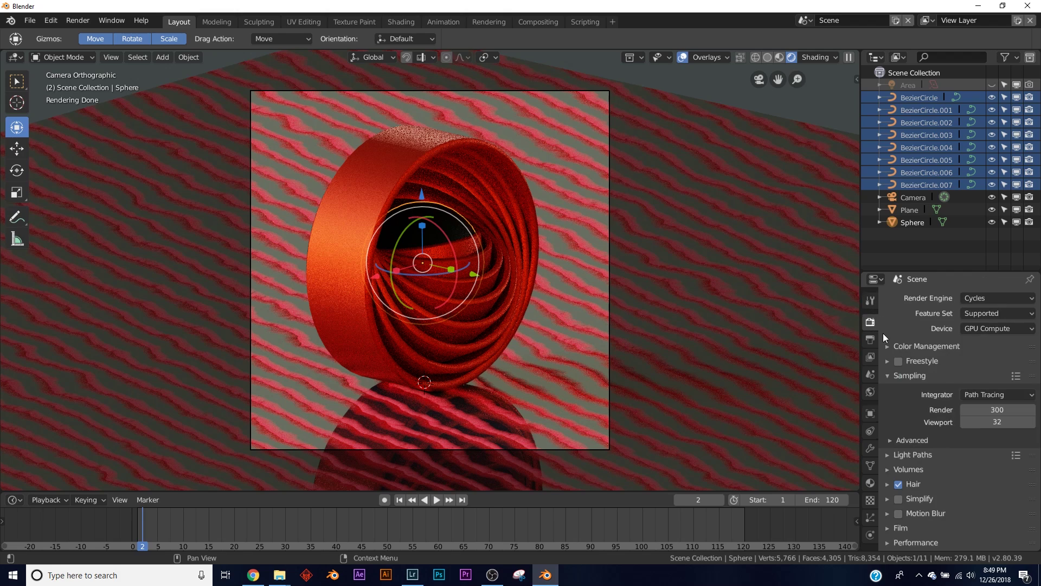
pyautogui.click(871, 339)
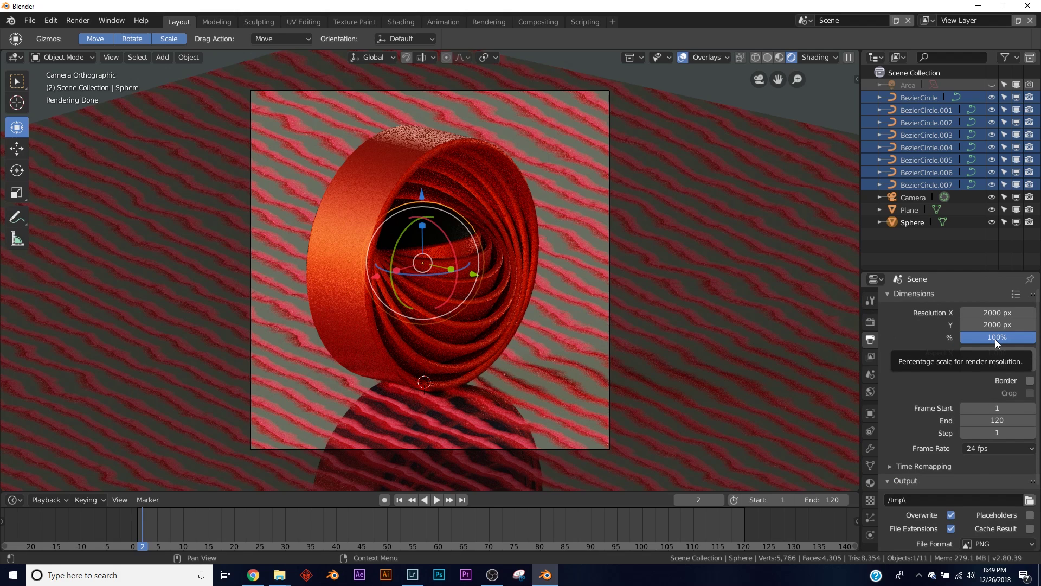